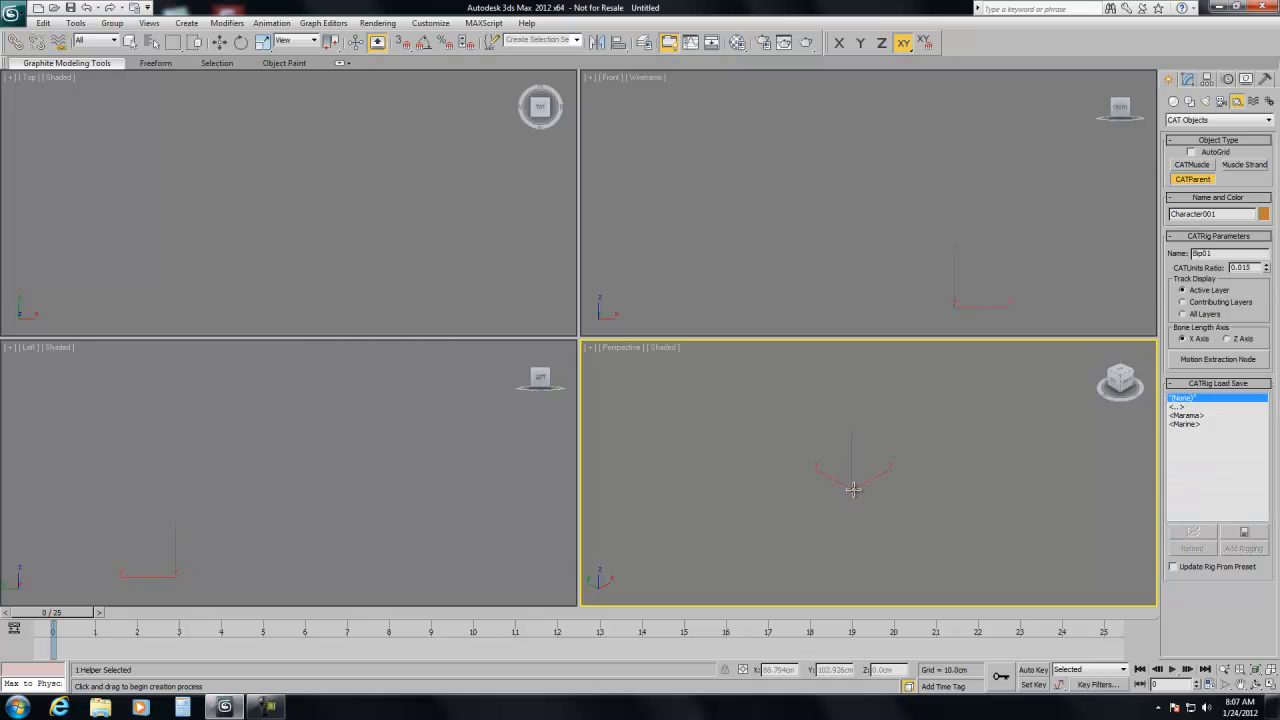
# - Delete the empty CATParent and create a rig from the Base Human preset in the Perspective viewport
pyautogui.press('Delete')
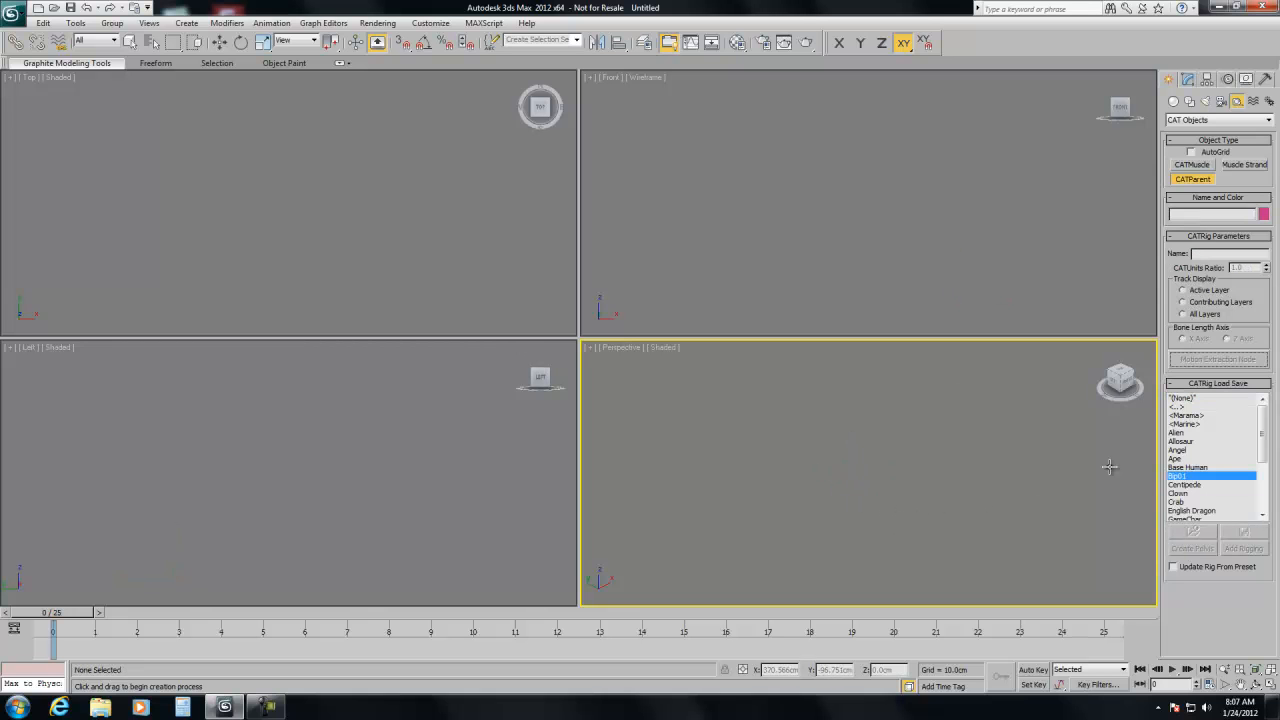
pyautogui.click(1187, 467)
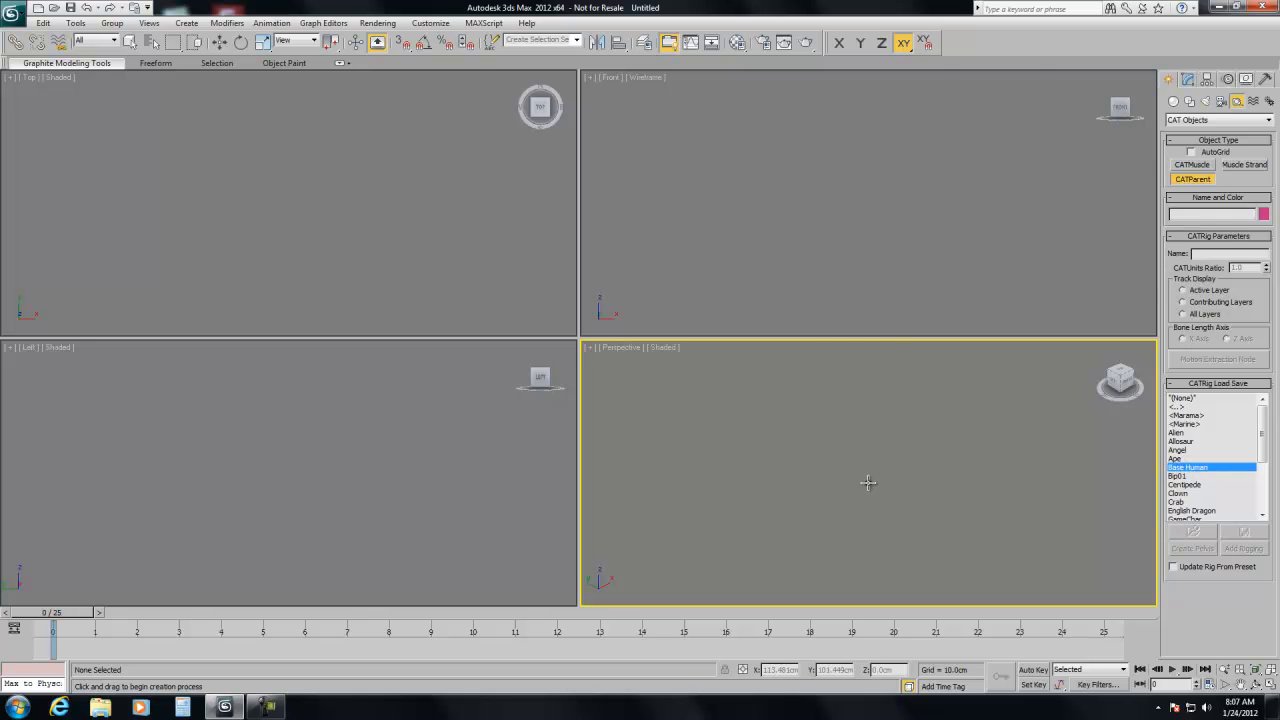
pyautogui.click(868, 483)
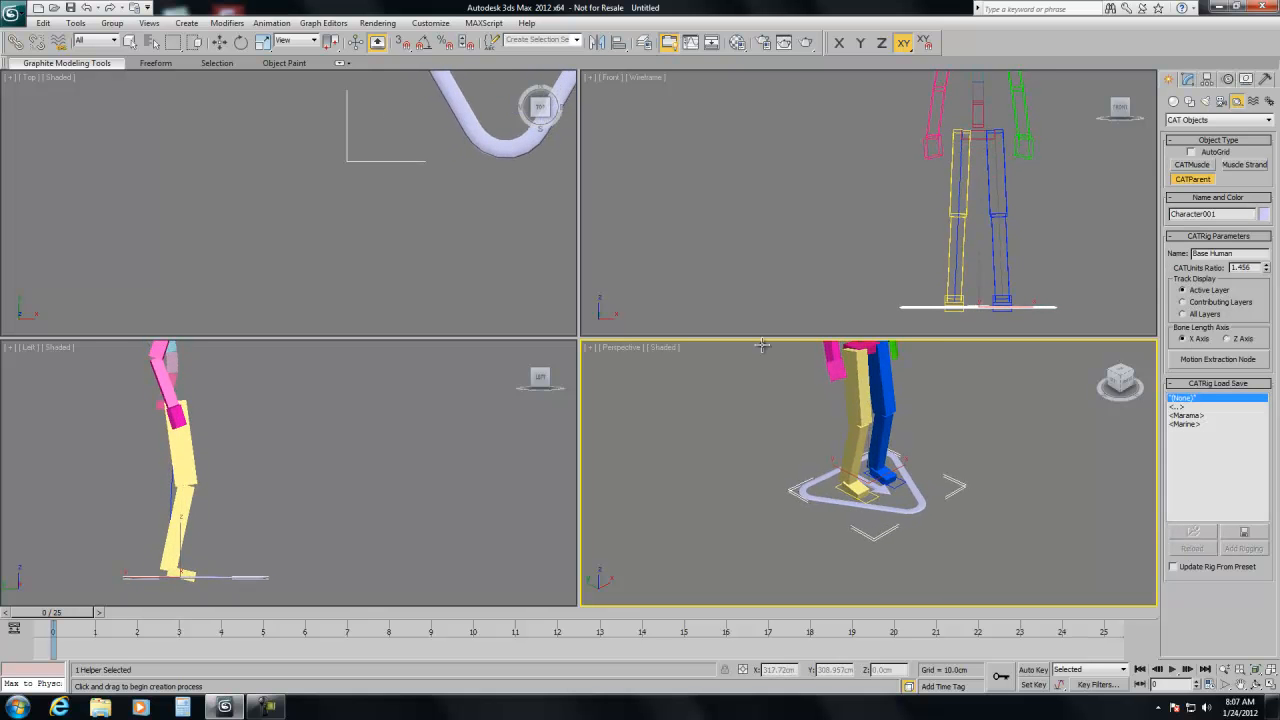
# - Move the Base Human rig to the world origin by setting its absolute X and Y positions to 0
pyautogui.rightClick(219, 42)
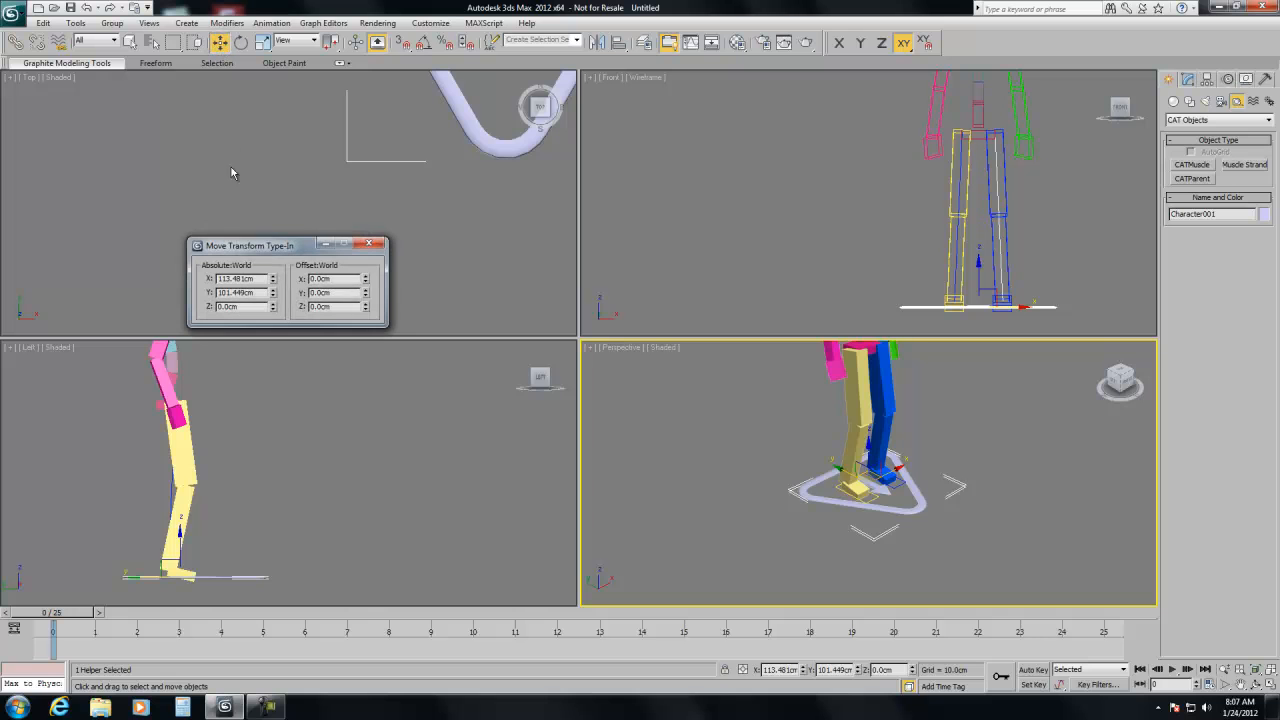
pyautogui.rightClick(273, 279)
pyautogui.rightClick(273, 293)
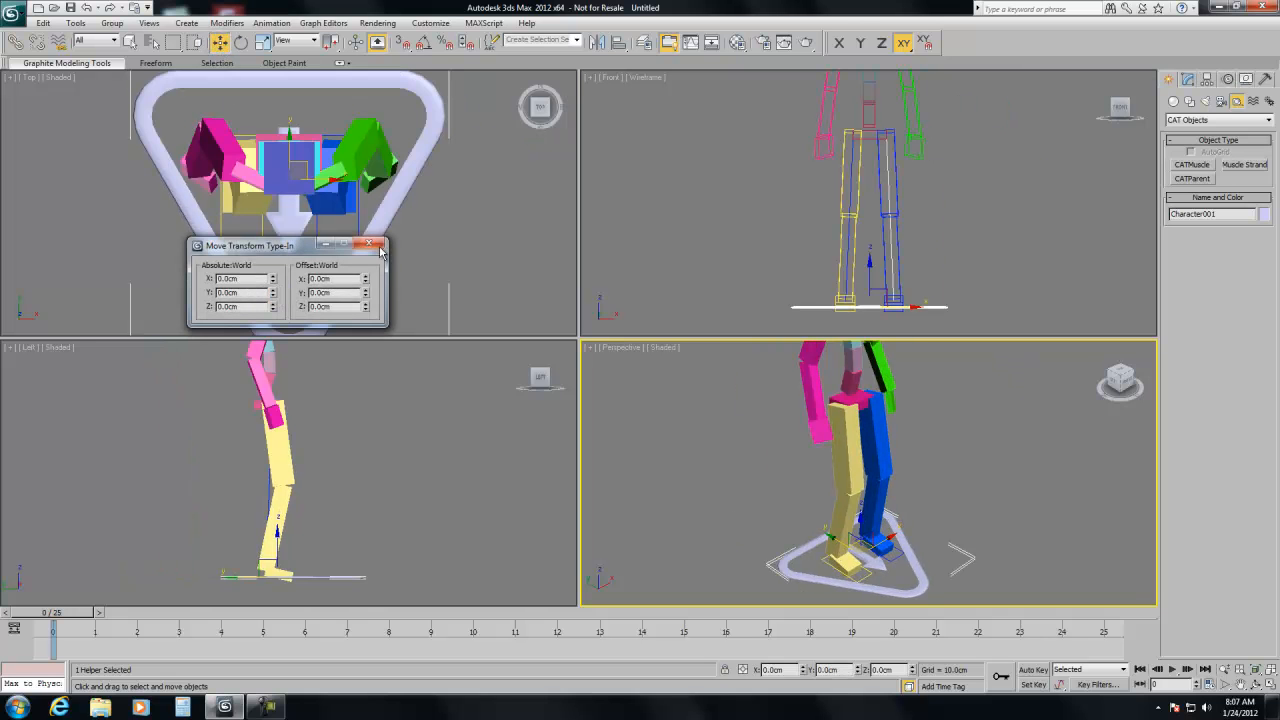
pyautogui.click(369, 243)
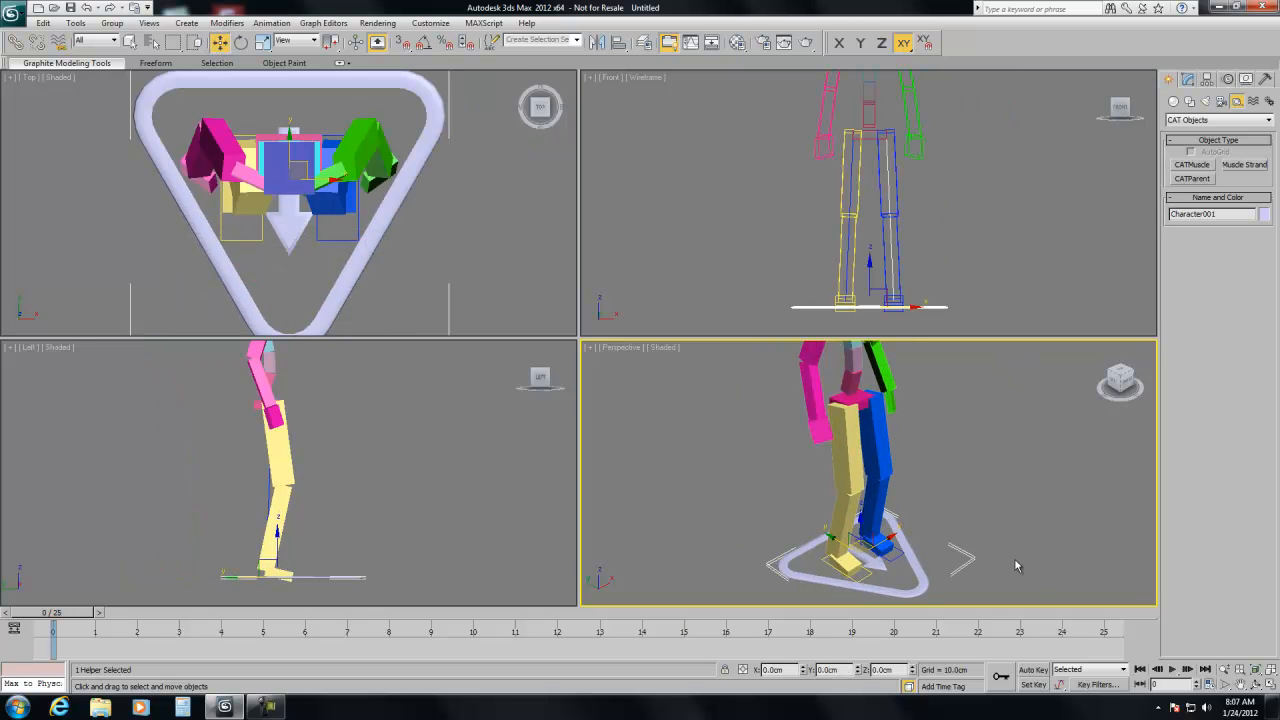
pyautogui.click(1270, 641)
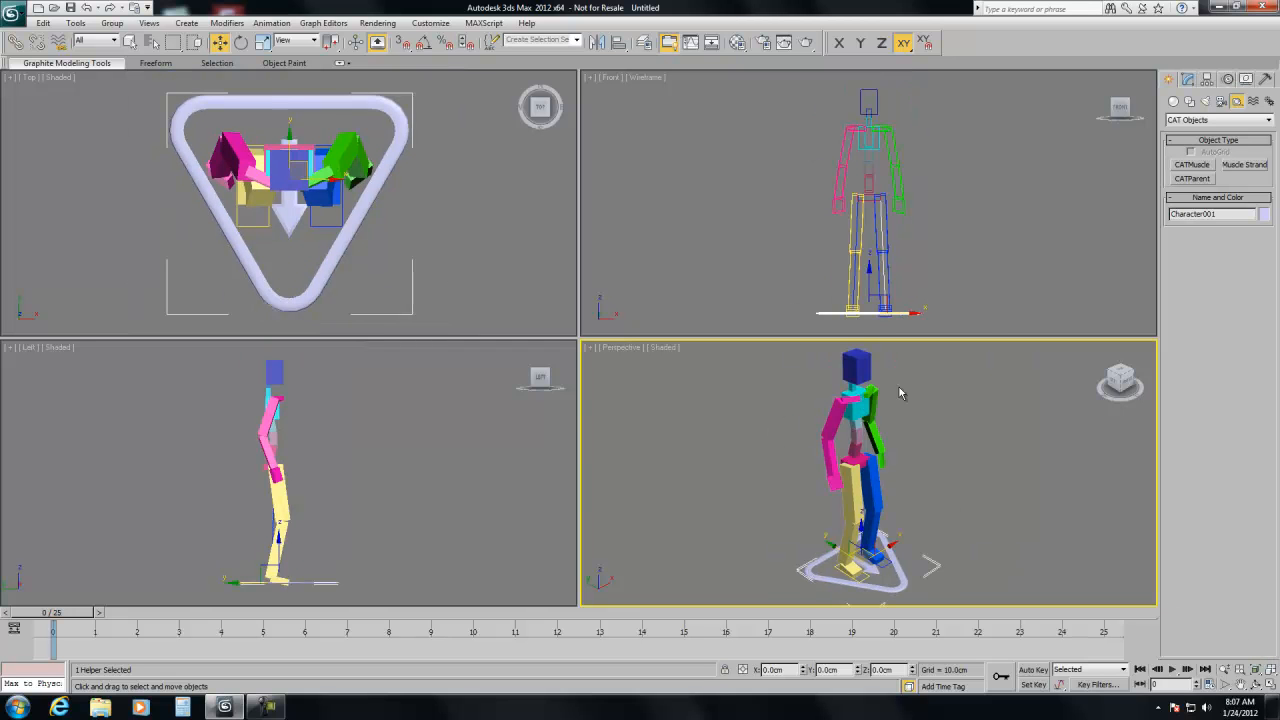
# - Display the right upper arm's motion settings, collapsing the Limb Animation and Assign Controller sections to leave the Layer Manager open
pyautogui.click(1229, 79)
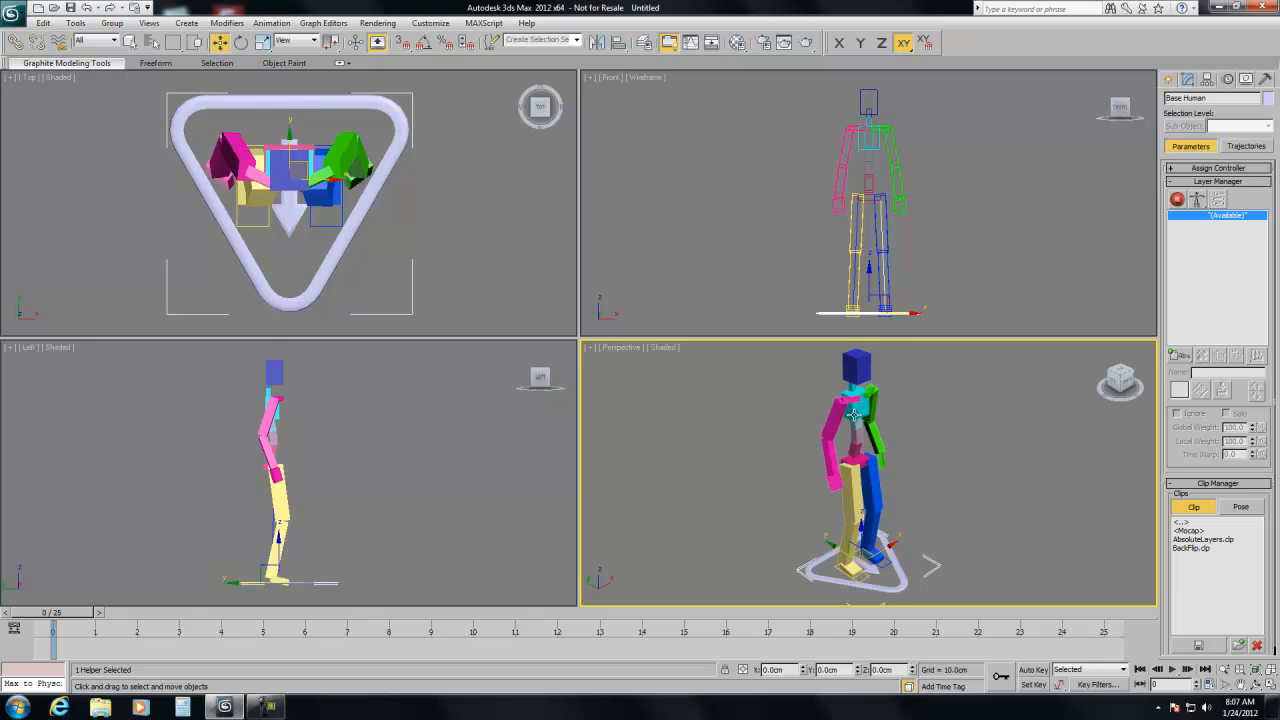
pyautogui.click(855, 412)
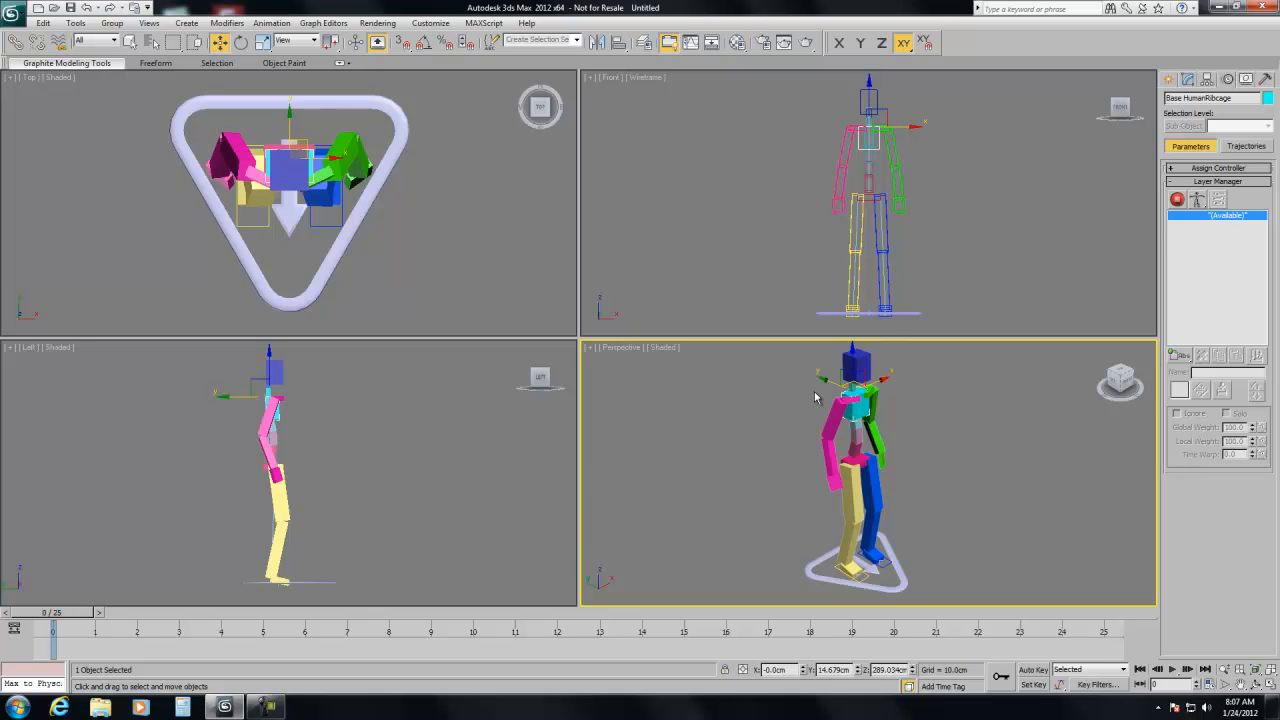
pyautogui.click(829, 428)
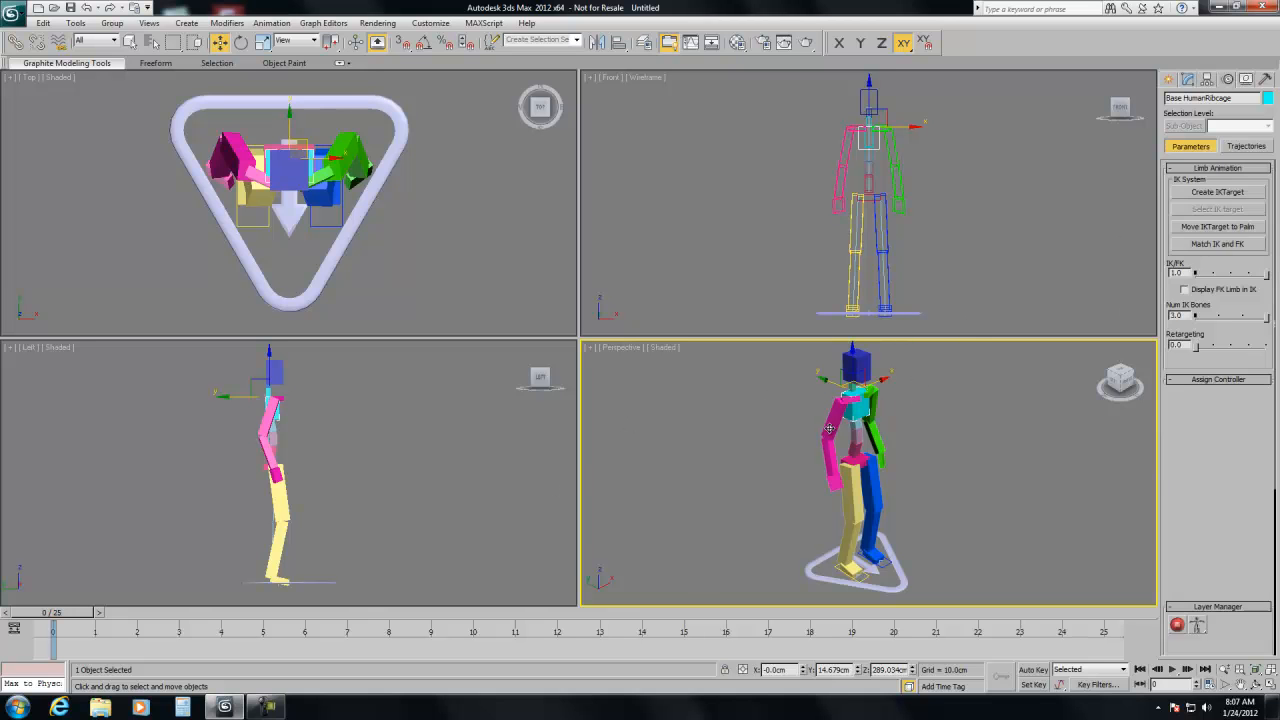
pyautogui.moveTo(835, 392)
pyautogui.mouseDown()
pyautogui.moveTo(845, 300)
pyautogui.moveTo(826, 395)
pyautogui.mouseUp()
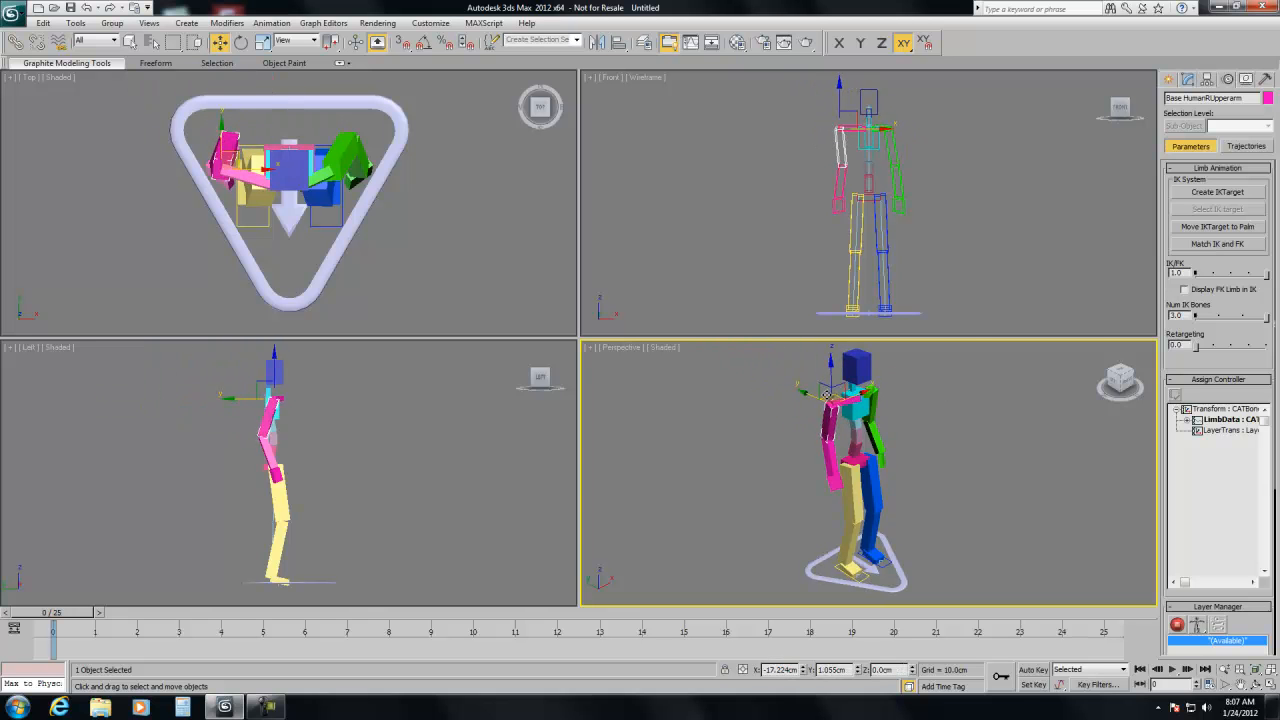
pyautogui.click(1194, 172)
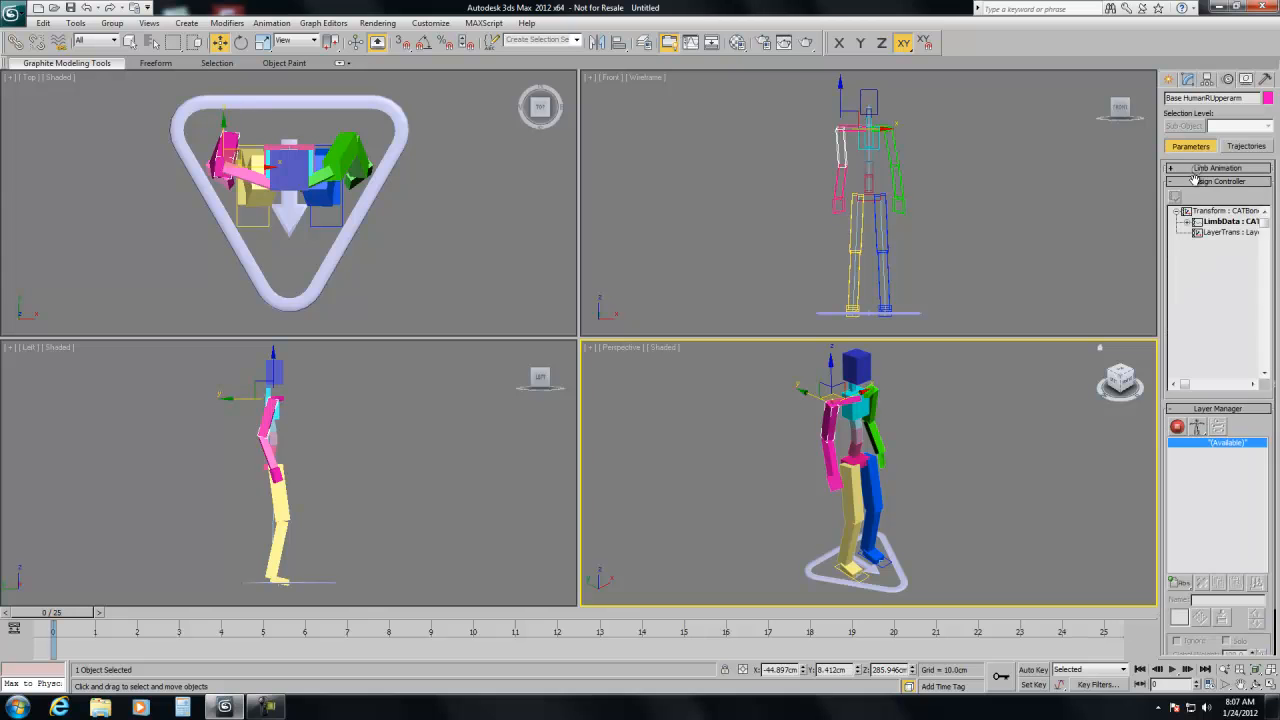
pyautogui.click(1205, 182)
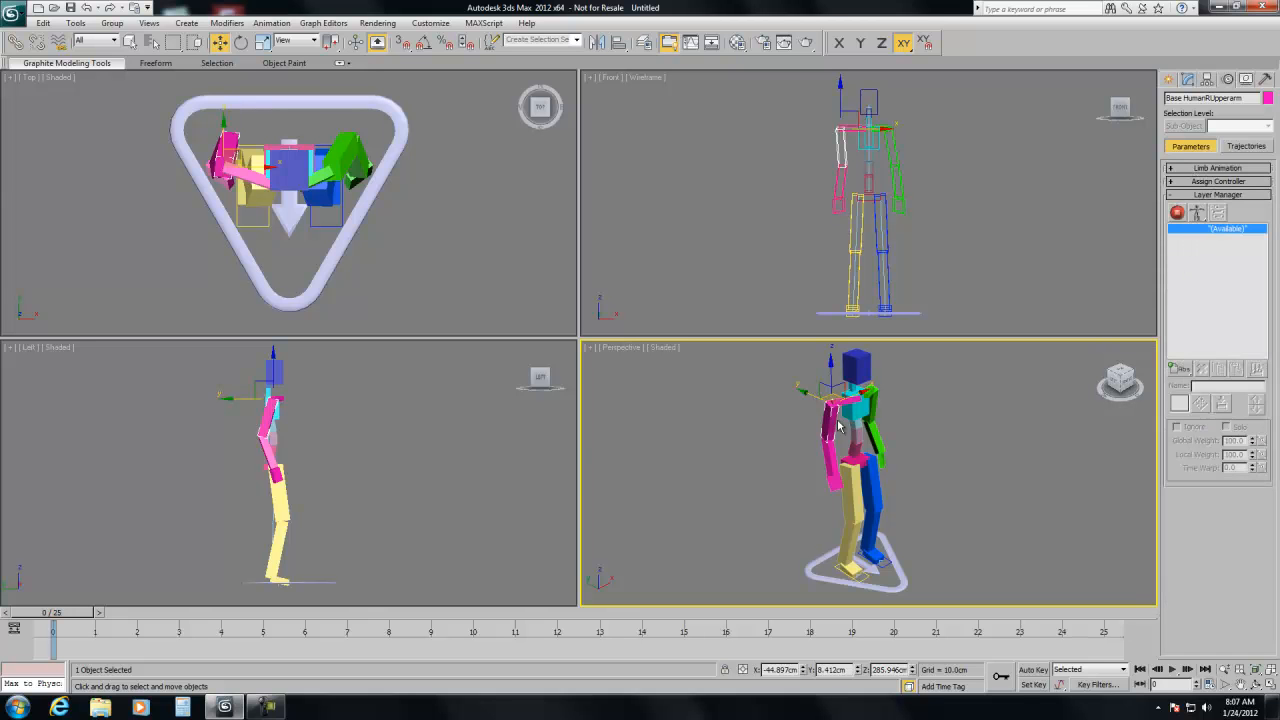
# - Try to pull the right arm's elbow outward in setup mode and undo the arm moves
pyautogui.moveTo(858, 432); pyautogui.dragTo(797, 434)
pyautogui.rightClick(834, 380)
pyautogui.click(831, 459)
pyautogui.hotkey('ctrl', 'z')
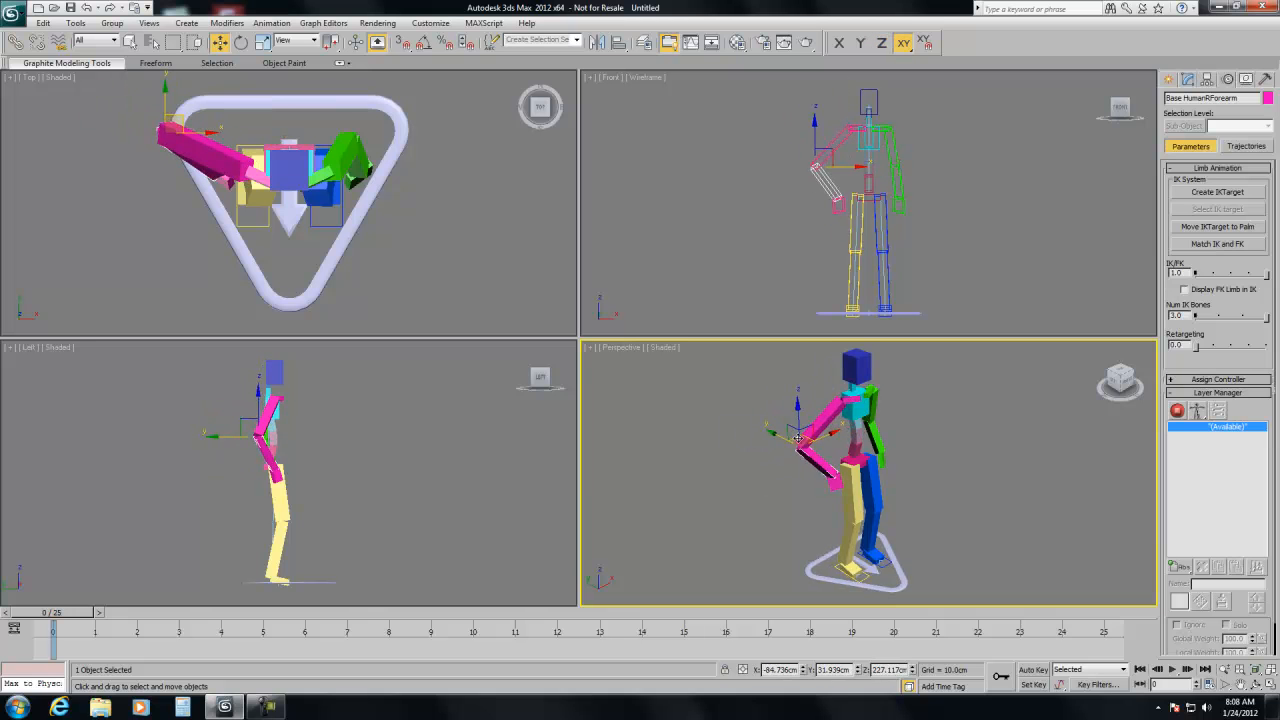
pyautogui.hotkey('ctrl', 'z')
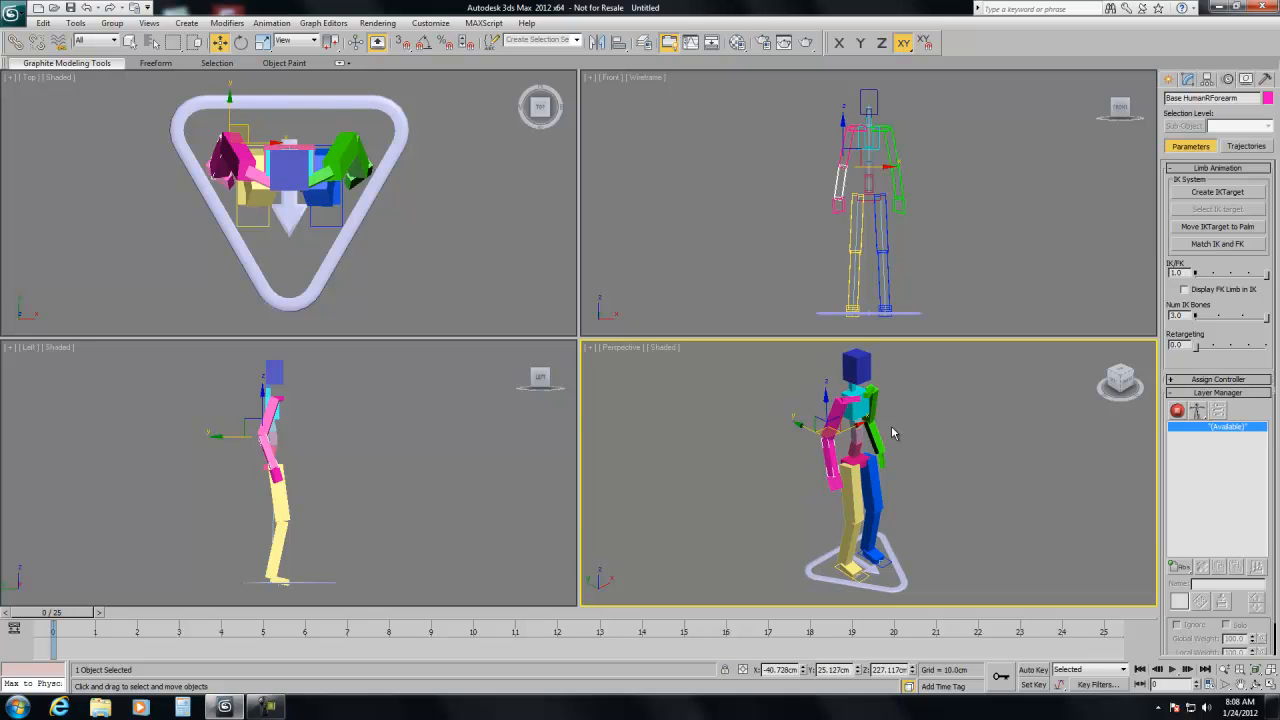
# - Add a CATMotion layer in the Layer Manager and switch the rig from setup to animation mode
pyautogui.click(1186, 170)
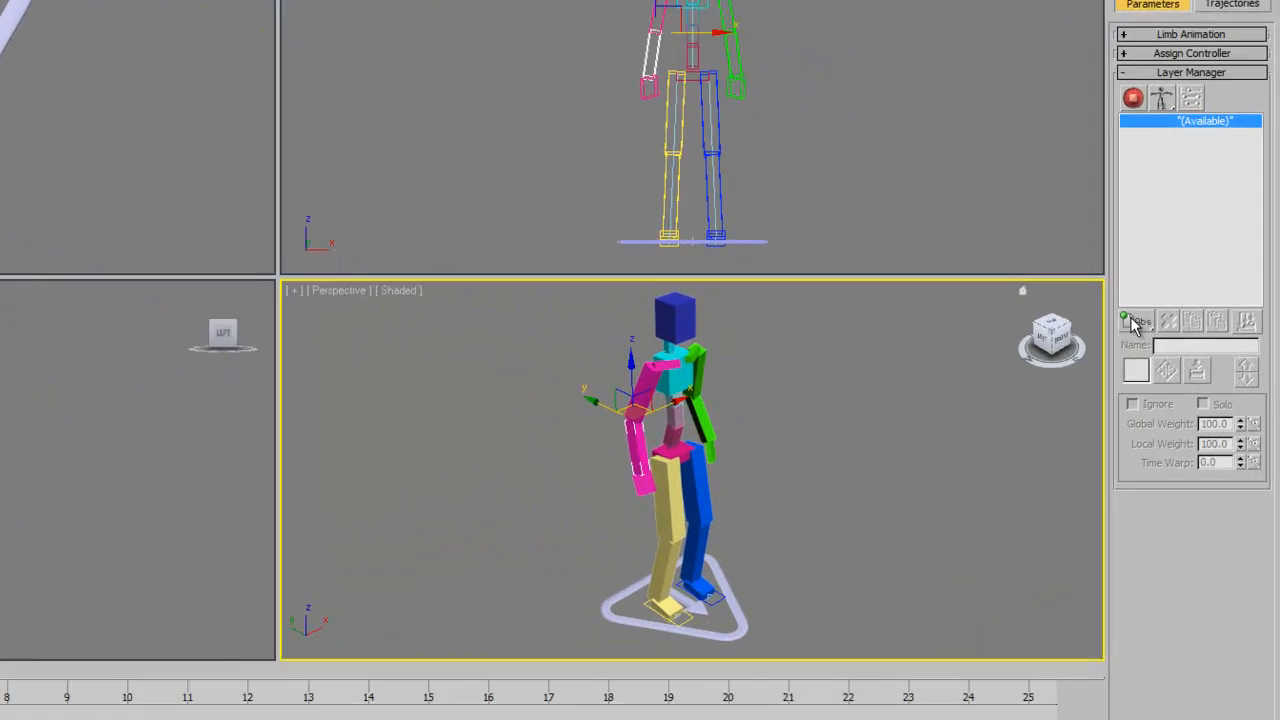
pyautogui.click(1180, 368)
pyautogui.moveTo(1127, 317); pyautogui.dragTo(1122, 407)
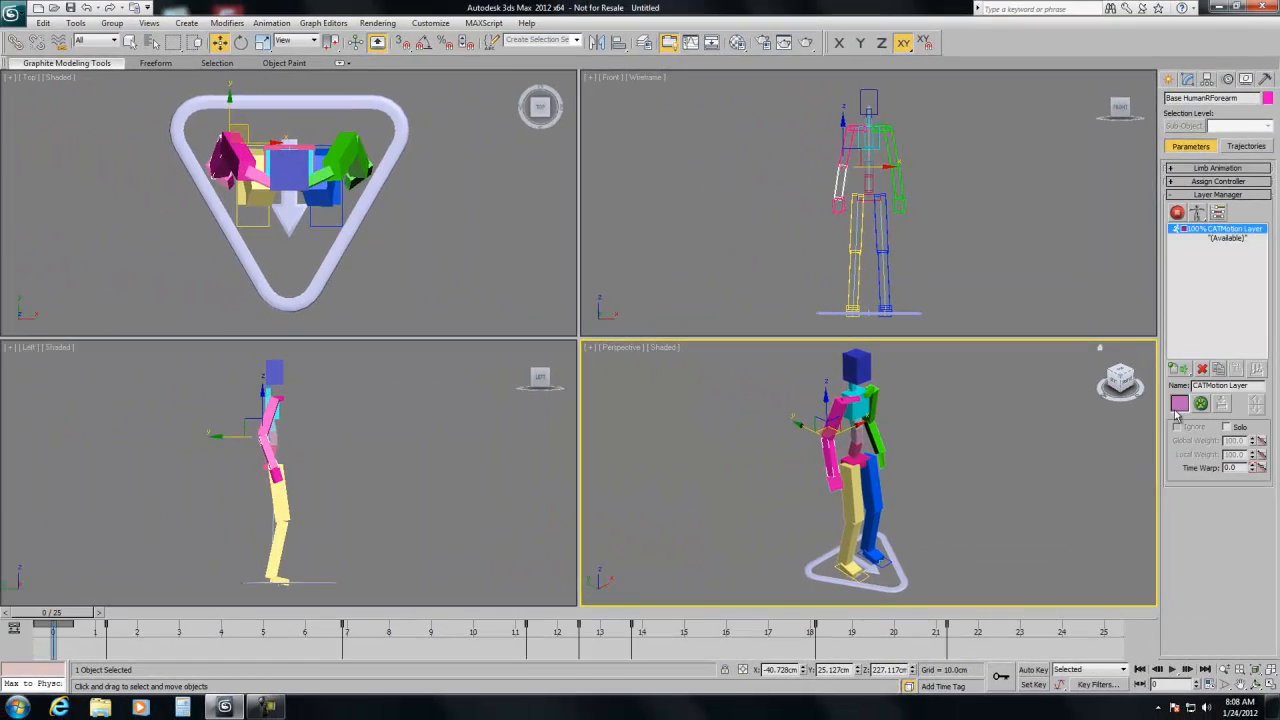
pyautogui.click(1177, 213)
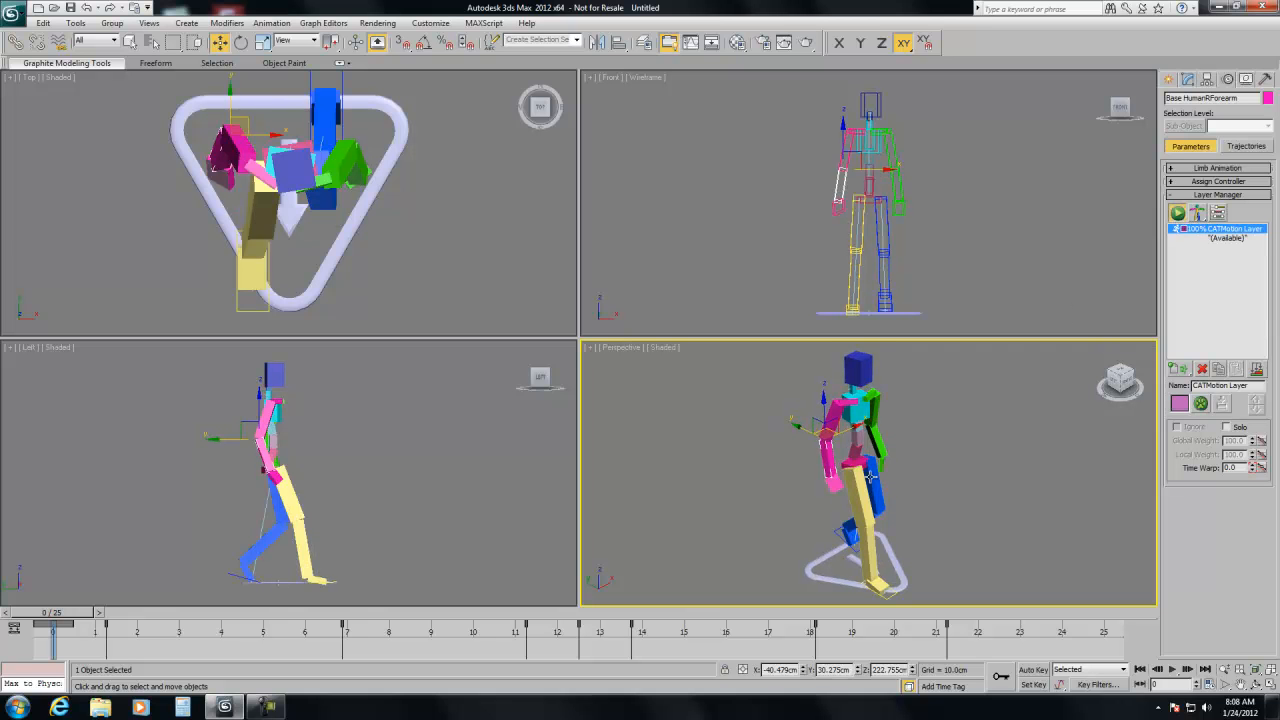
# - Play the default walk cycle in the Left and Front viewports and return to the first frame
pyautogui.click(1155, 668)
pyautogui.click(409, 478)
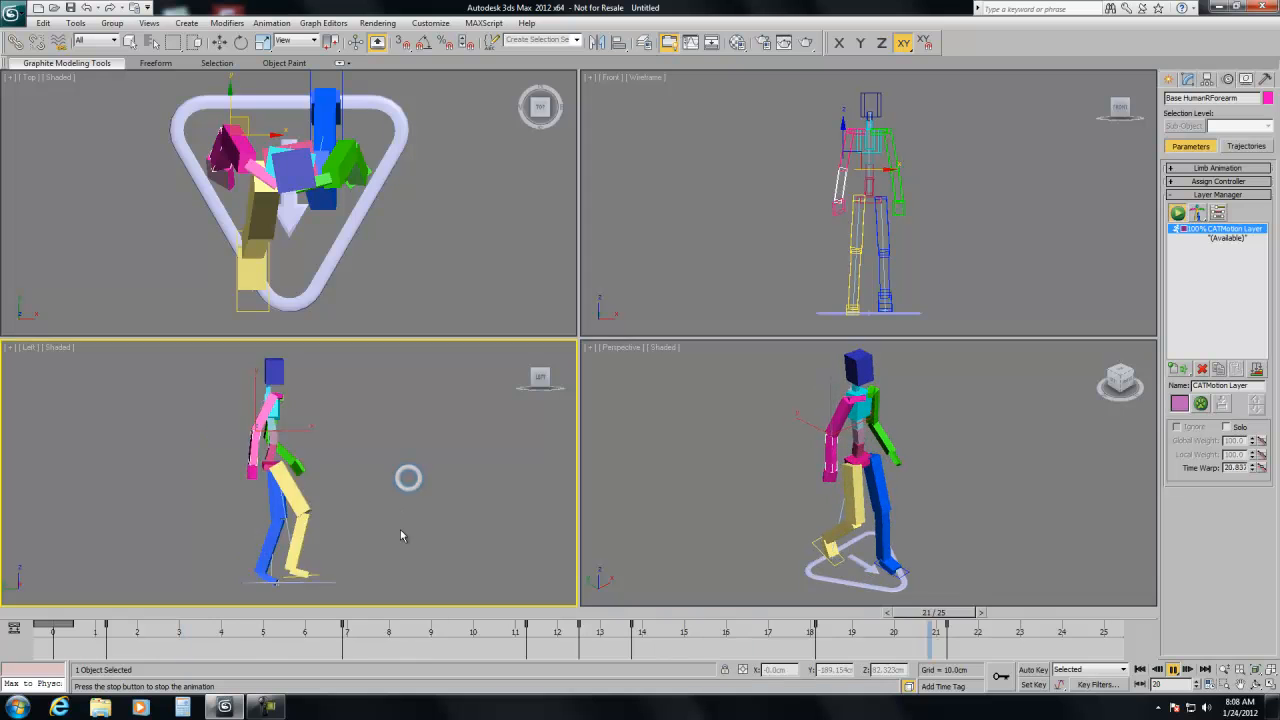
pyautogui.click(717, 266)
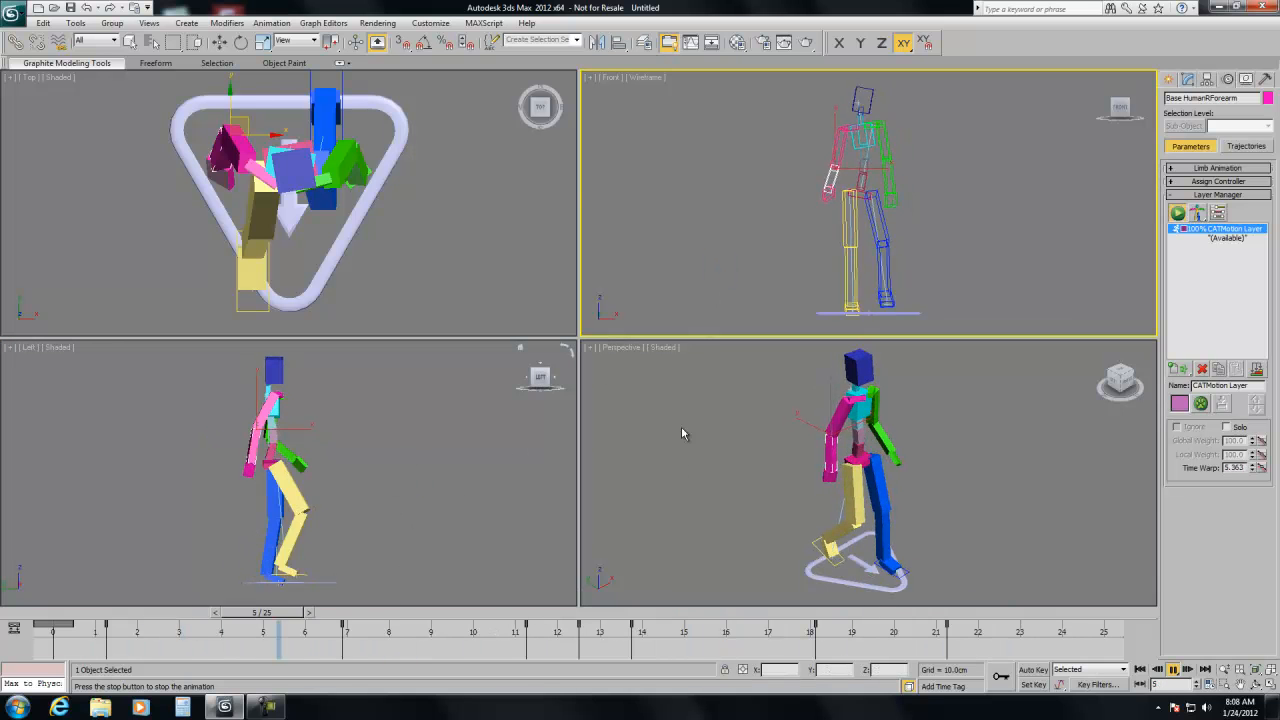
pyautogui.click(1140, 669)
# - Change the Front viewport's display from Wireframe to Shaded
pyautogui.press('w')
pyautogui.click(650, 78)
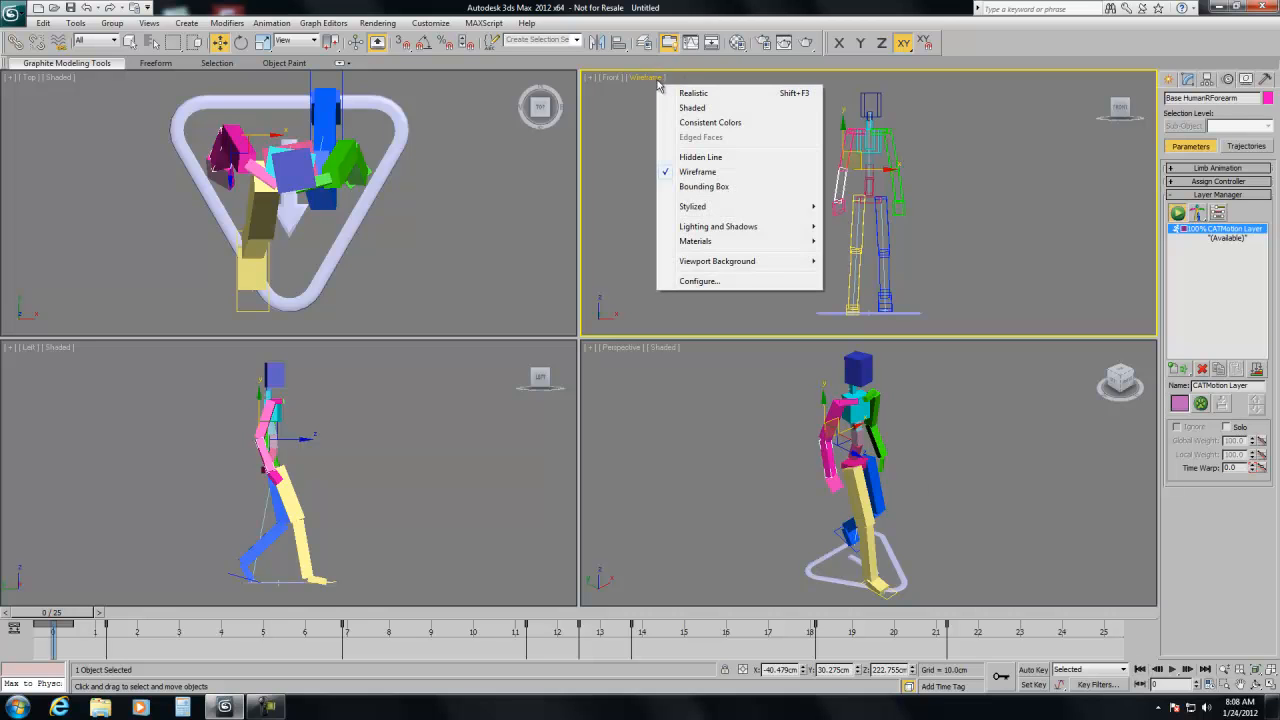
pyautogui.click(690, 108)
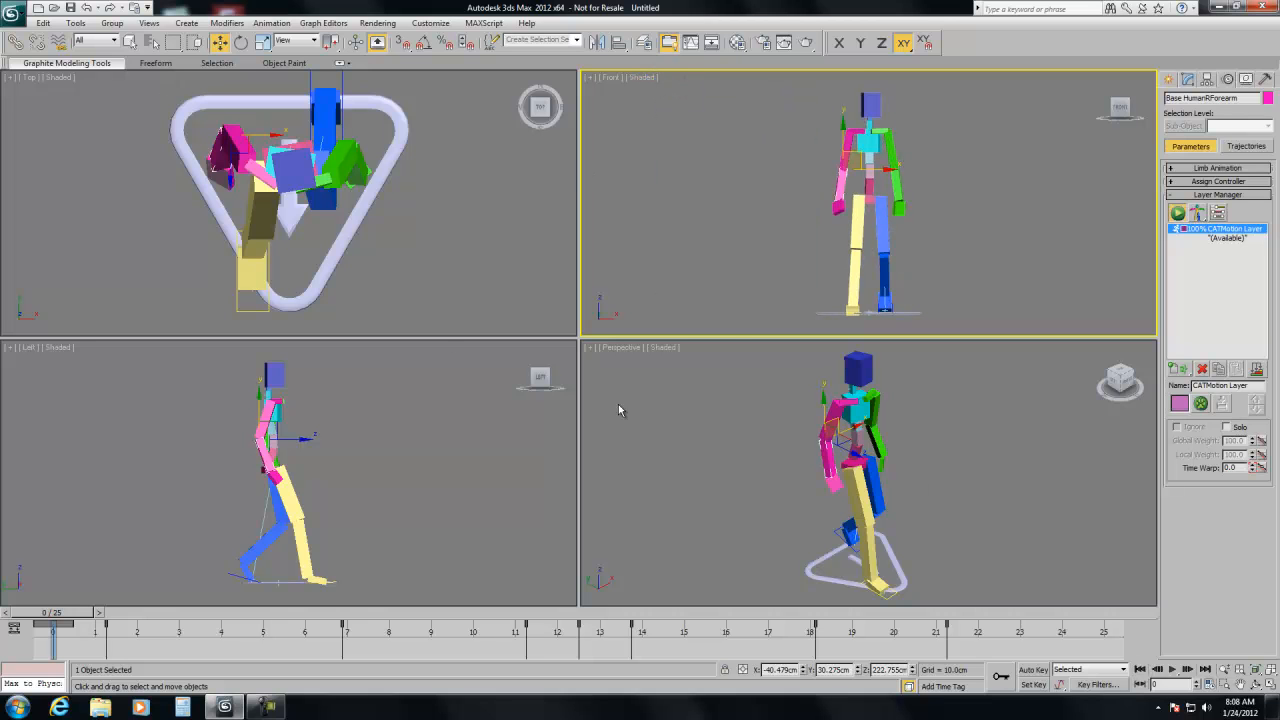
# - Open the CATMotion Editor, move it clear of the rig views, and show its Globals settings
pyautogui.click(1172, 669)
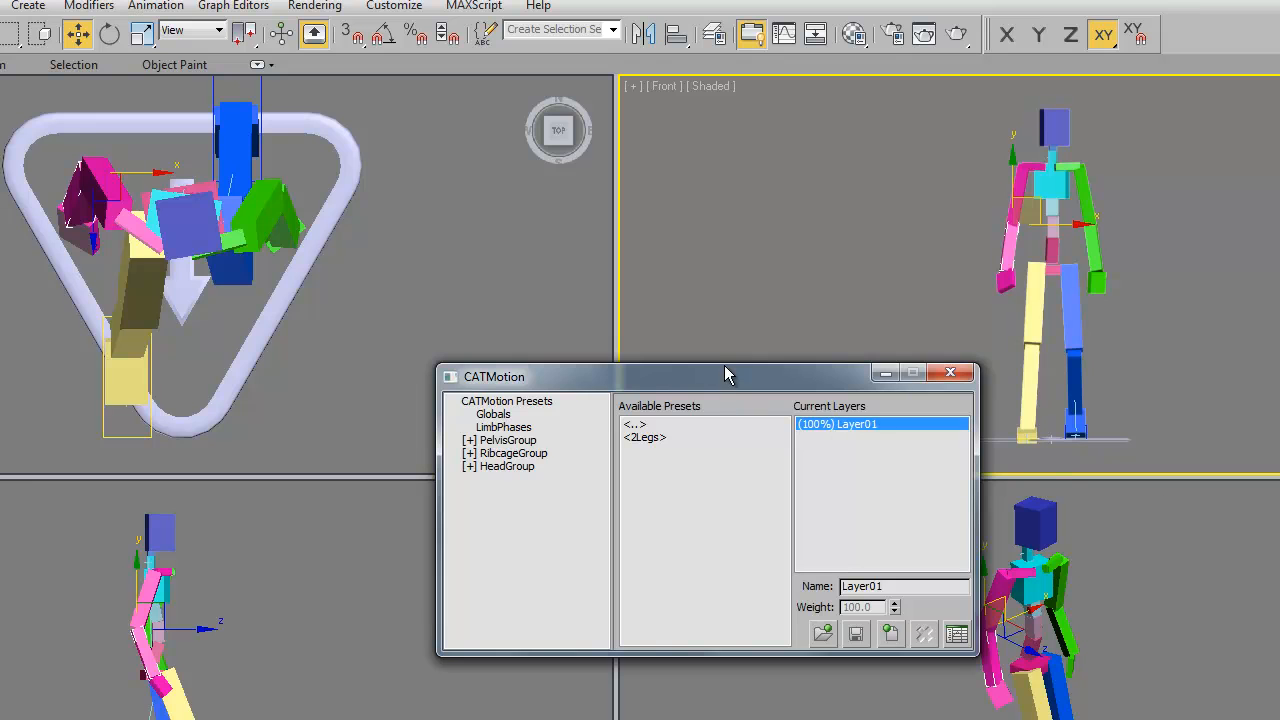
pyautogui.moveTo(726, 375); pyautogui.dragTo(661, 107)
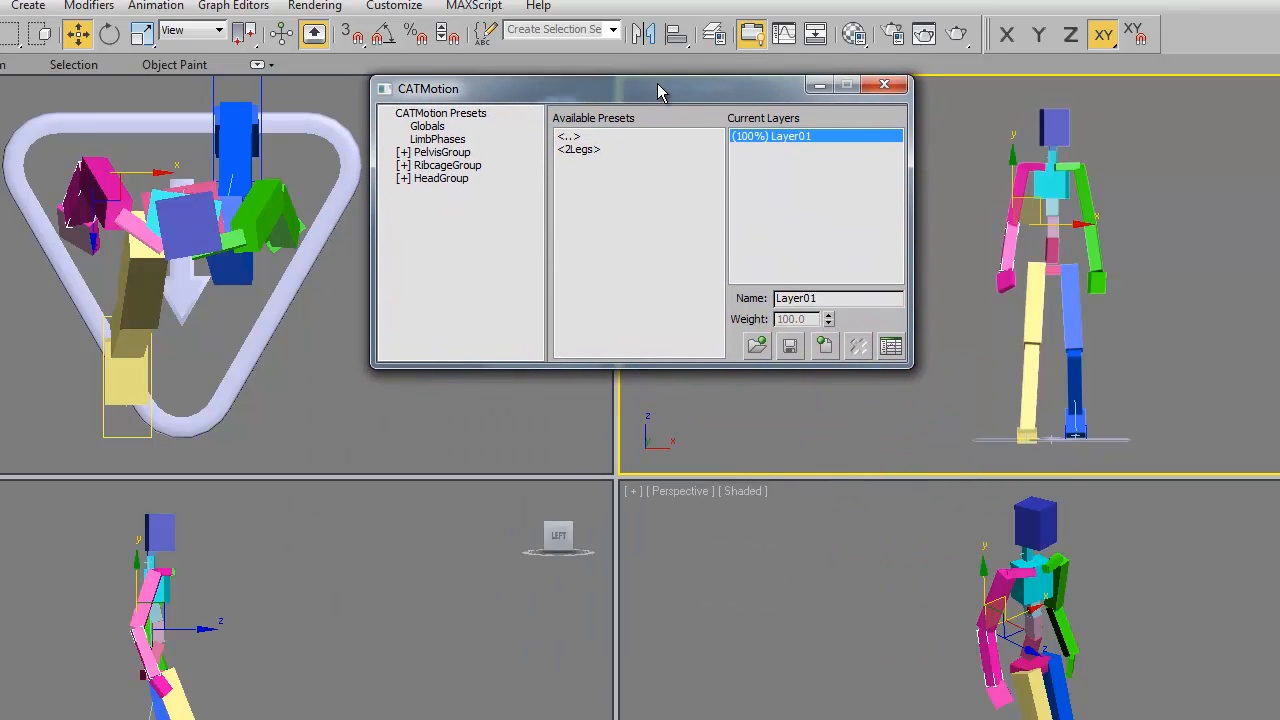
pyautogui.click(456, 147)
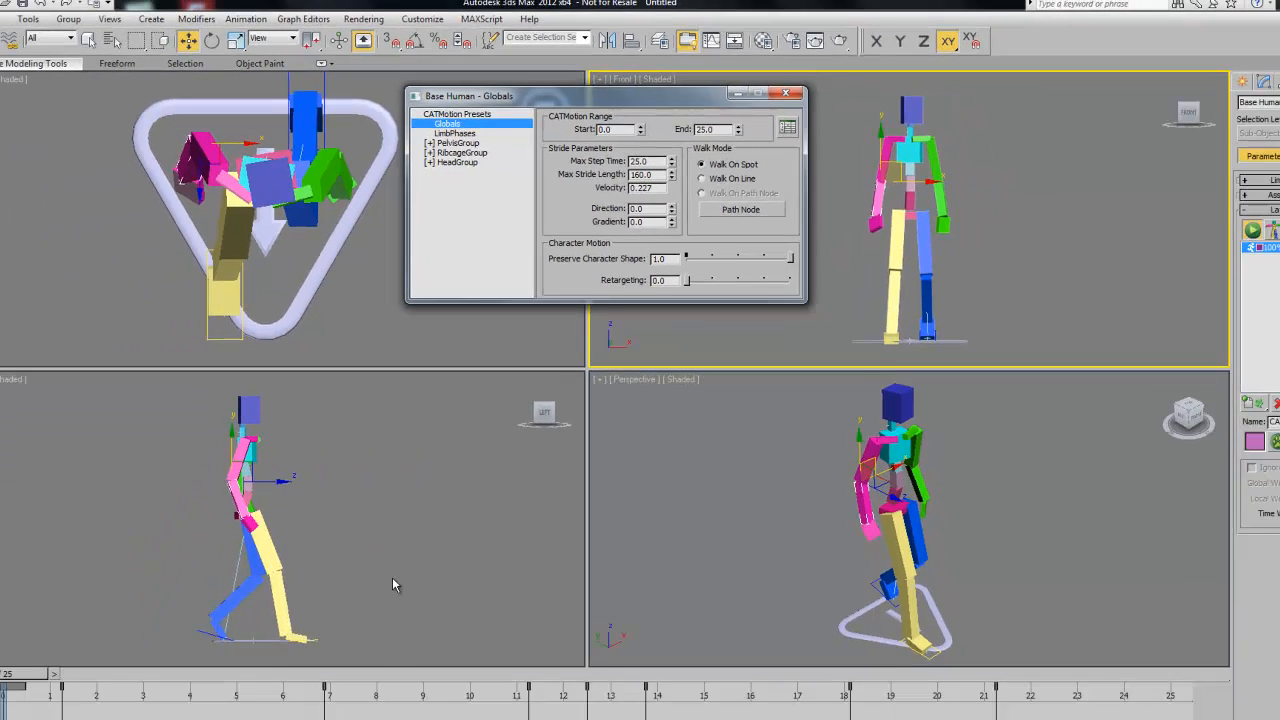
# - Play the walk cycle in the Left, Front and Perspective viewports and return to the first frame
pyautogui.rightClick(404, 525)
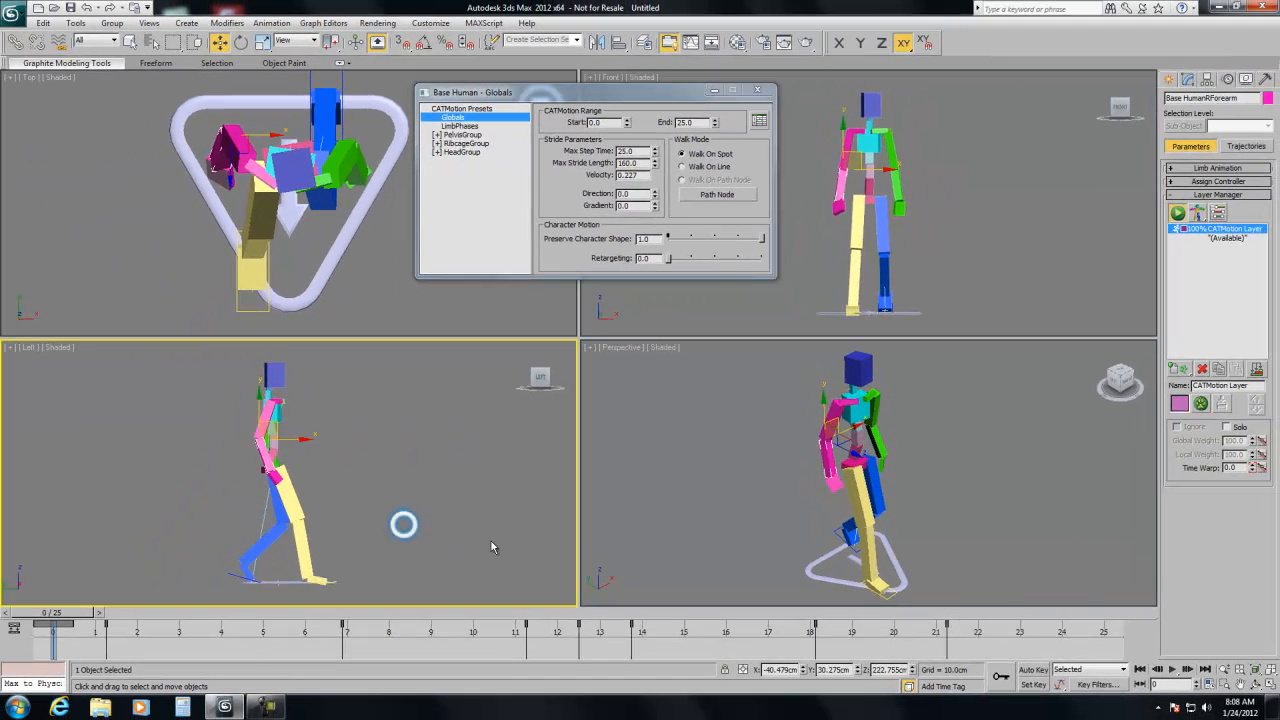
pyautogui.click(1172, 669)
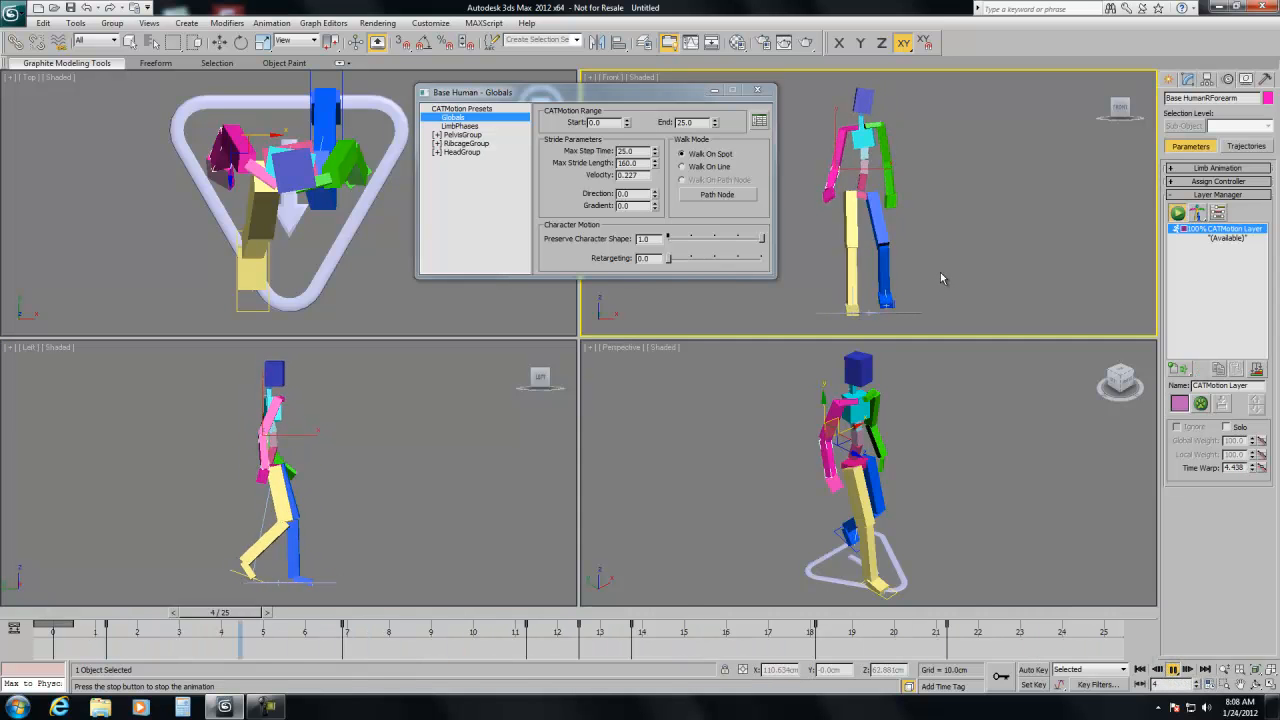
pyautogui.rightClick(933, 449)
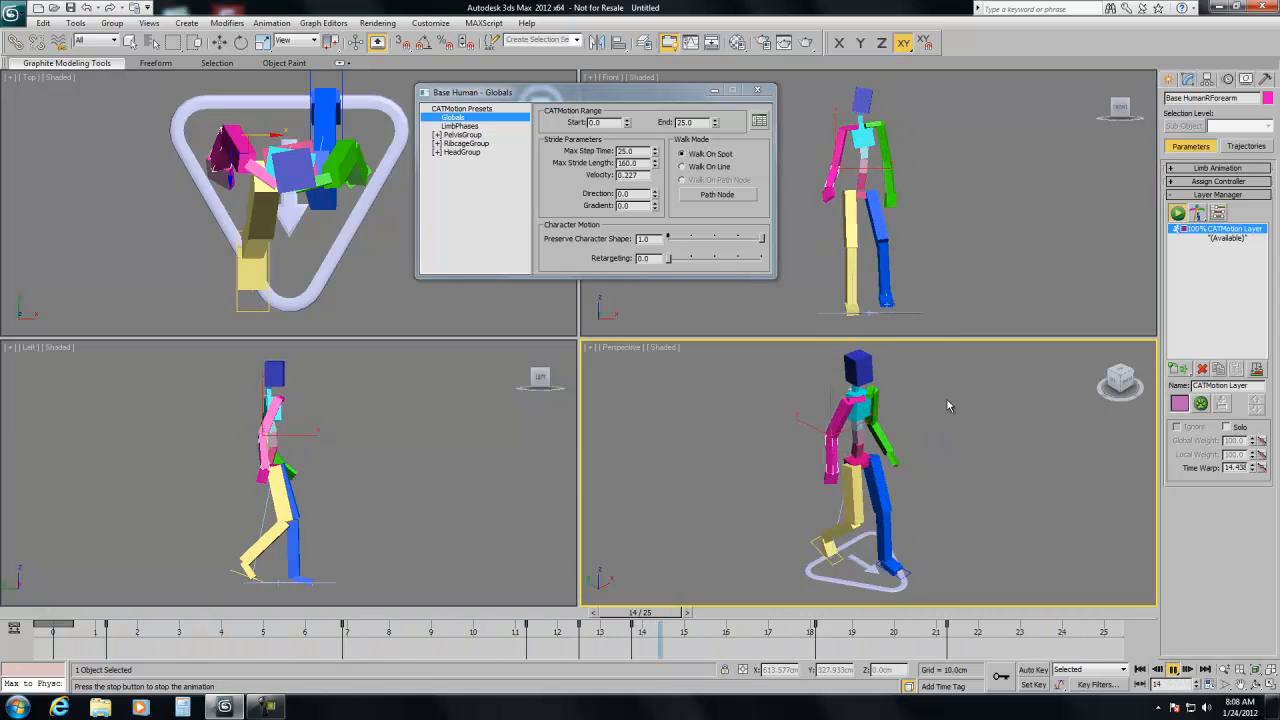
pyautogui.rightClick(923, 260)
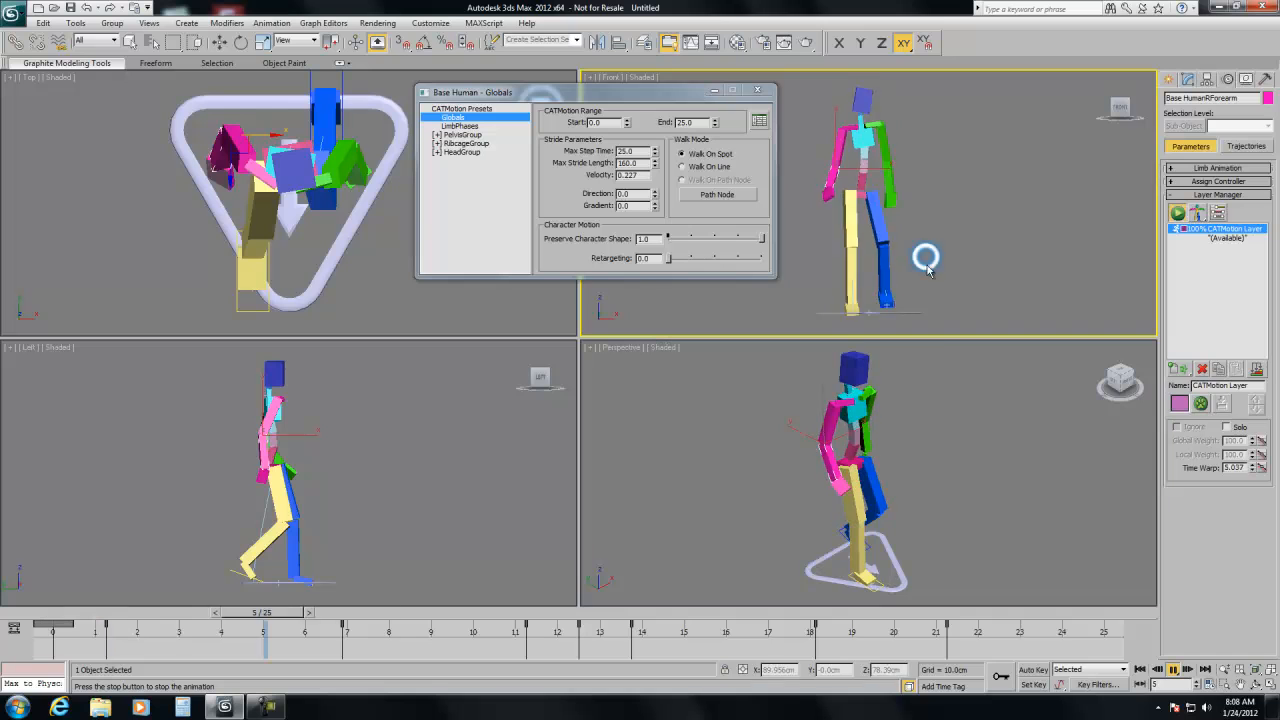
pyautogui.click(1140, 669)
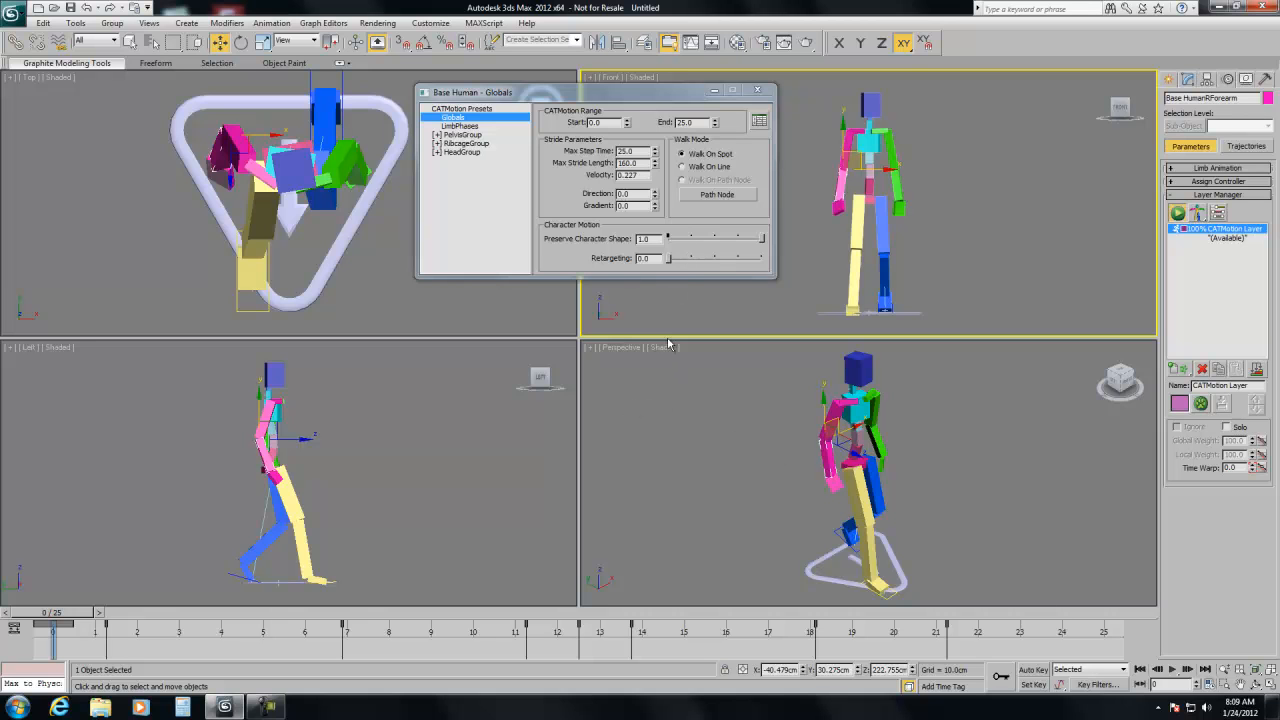
# - Start looping playback in the Front viewport and open the pelvis Twist curve in the CATMotion Editor
pyautogui.click(1173, 668)
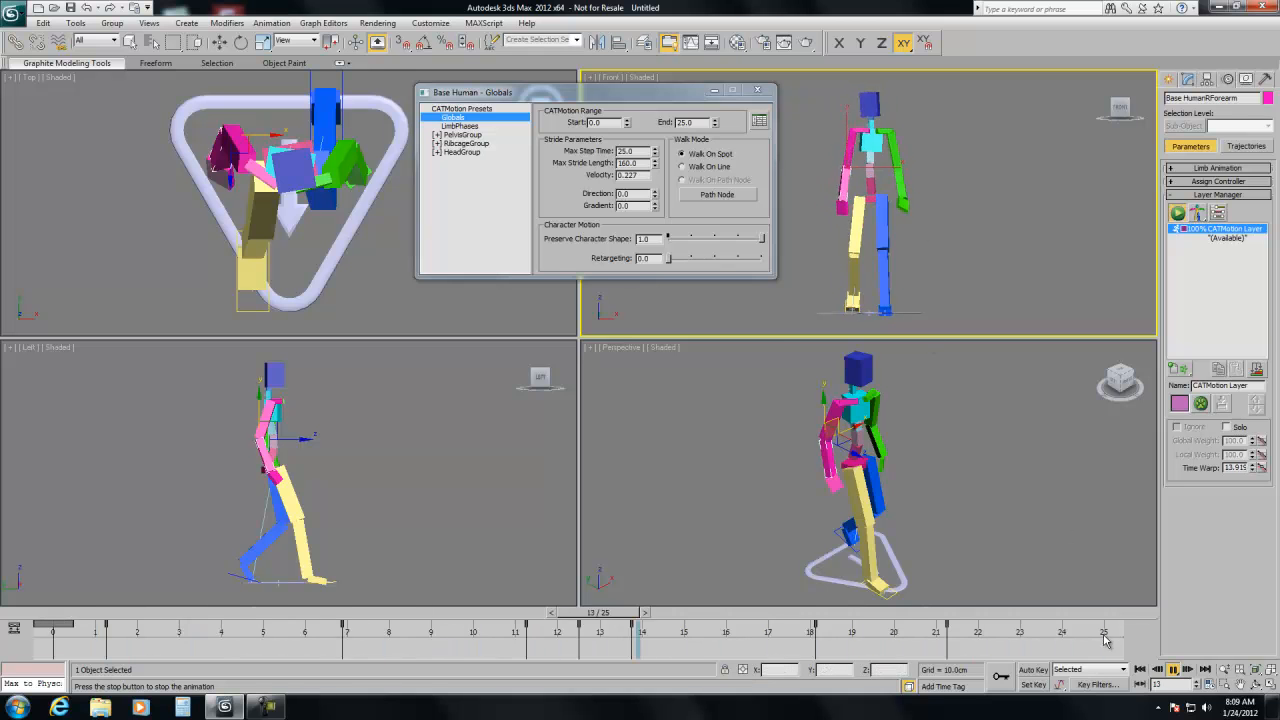
pyautogui.doubleClick(462, 134)
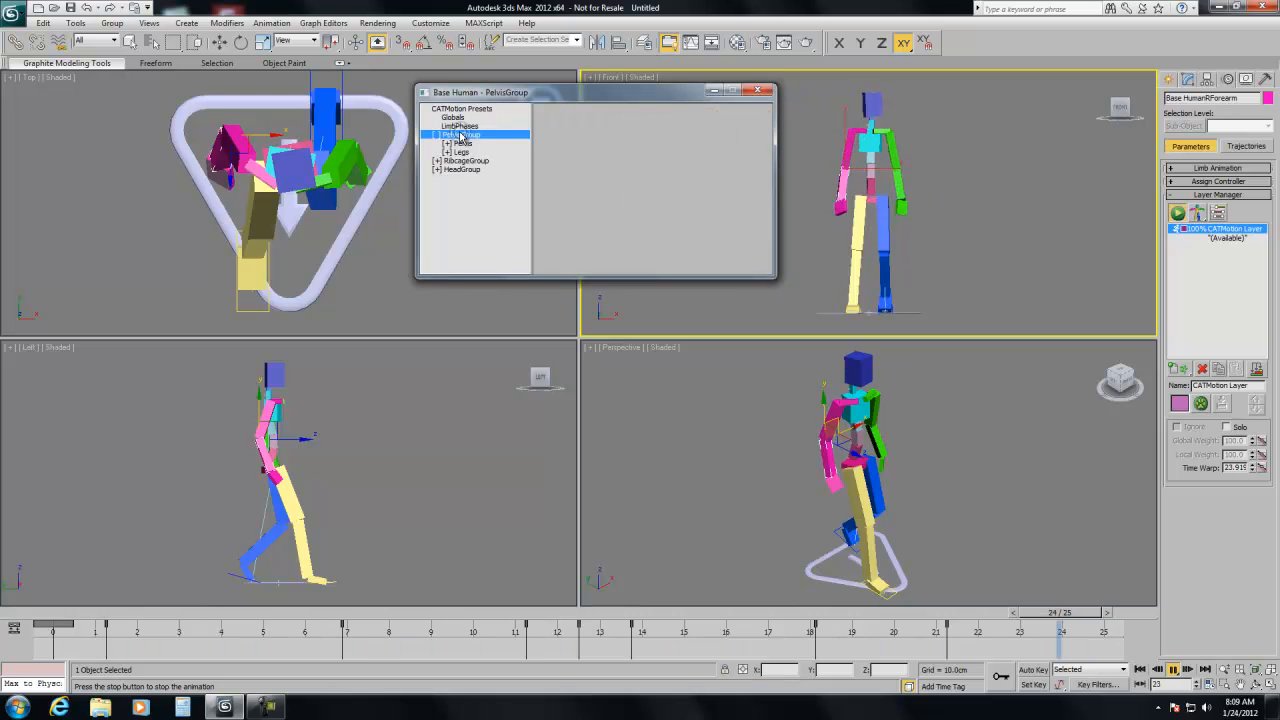
pyautogui.doubleClick(455, 144)
pyautogui.click(469, 152)
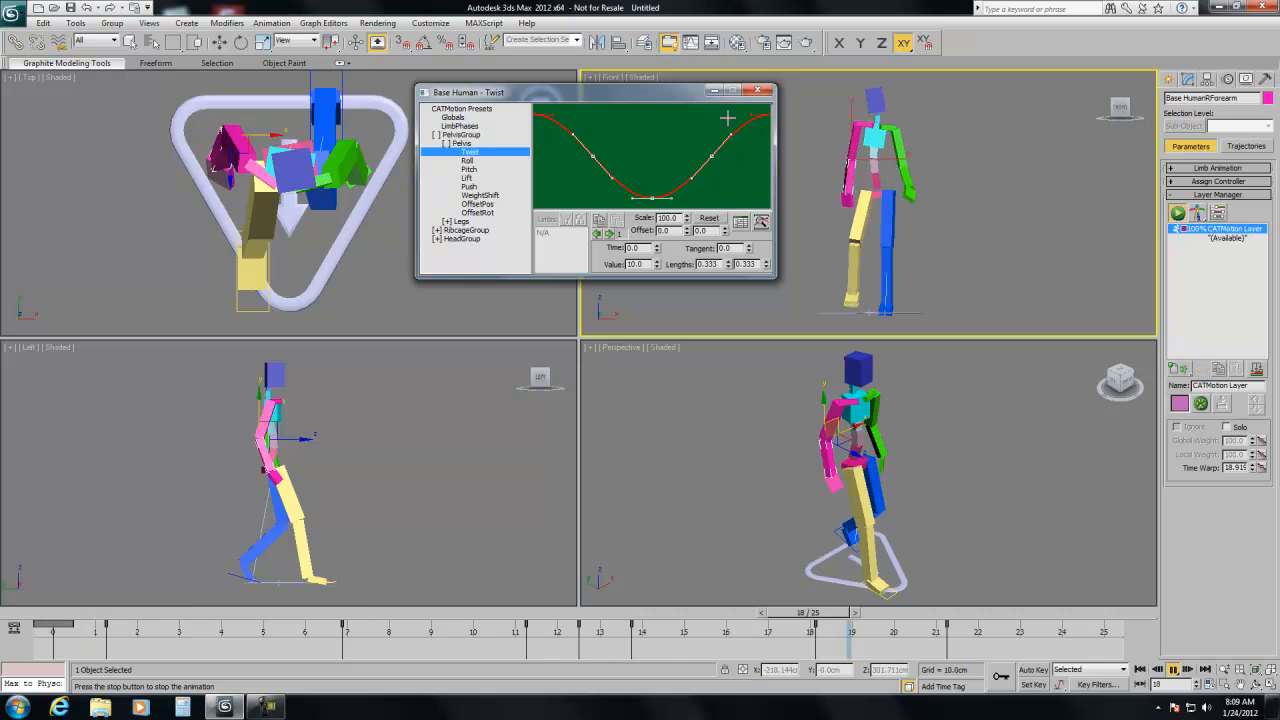
# - Scale the pelvis Twist curve to 5
pyautogui.click(610, 234)
pyautogui.click(610, 234)
pyautogui.click(610, 234)
pyautogui.click(610, 234)
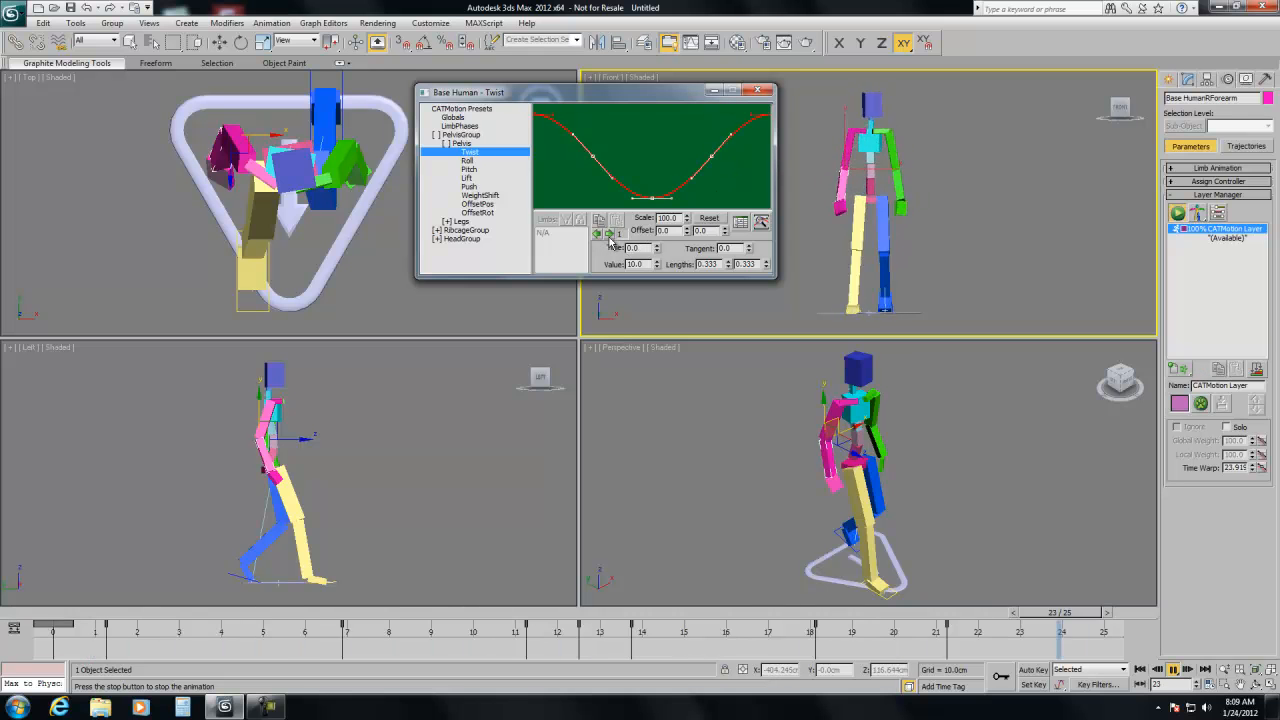
pyautogui.doubleClick(673, 218)
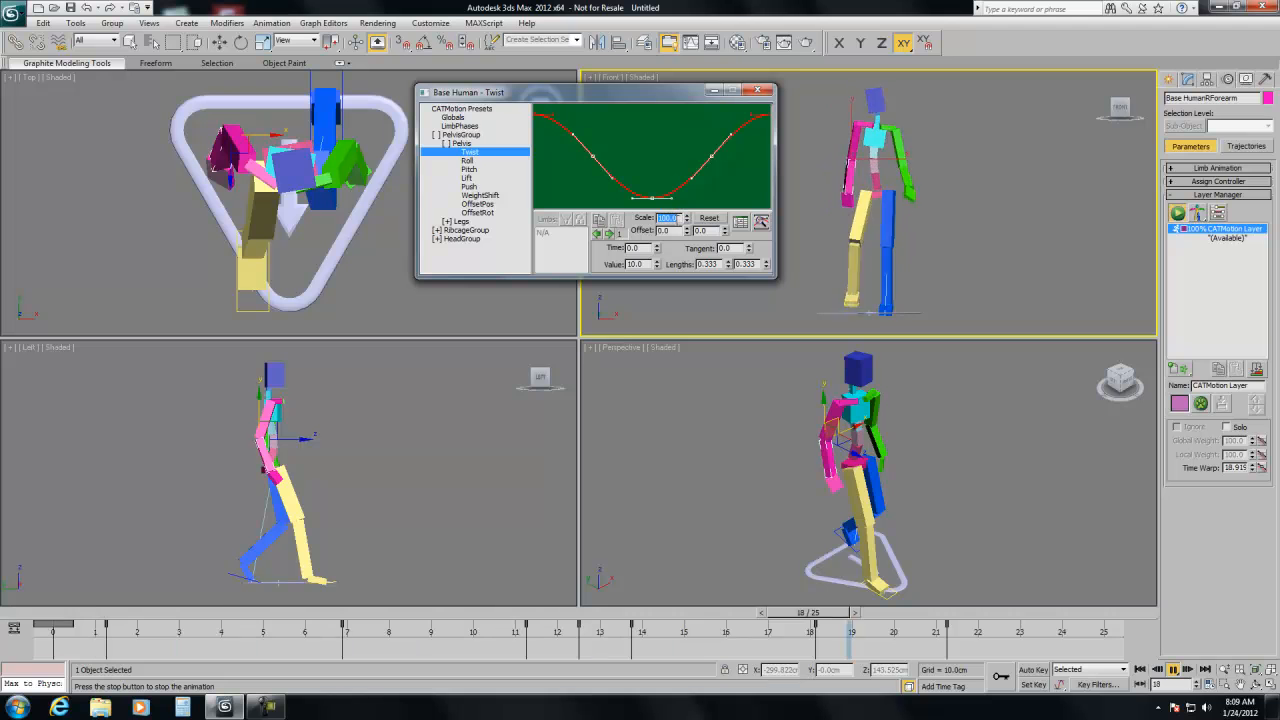
pyautogui.write('5')
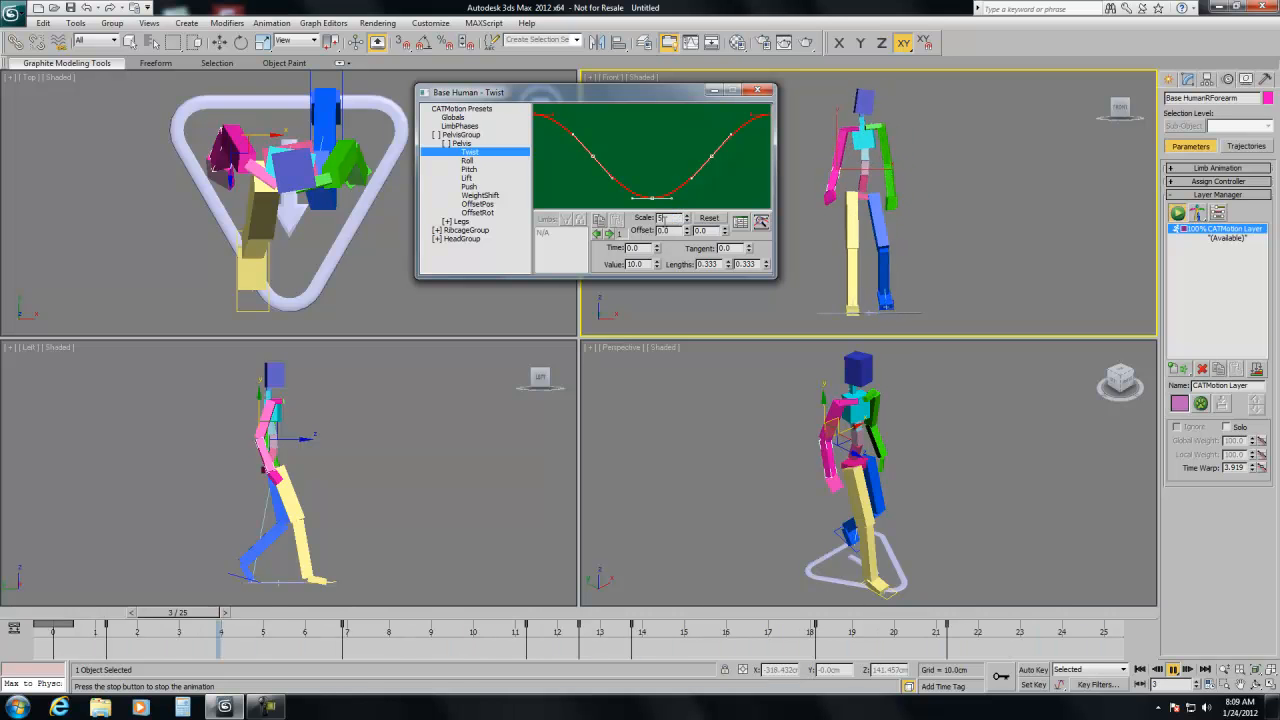
pyautogui.press('Return')
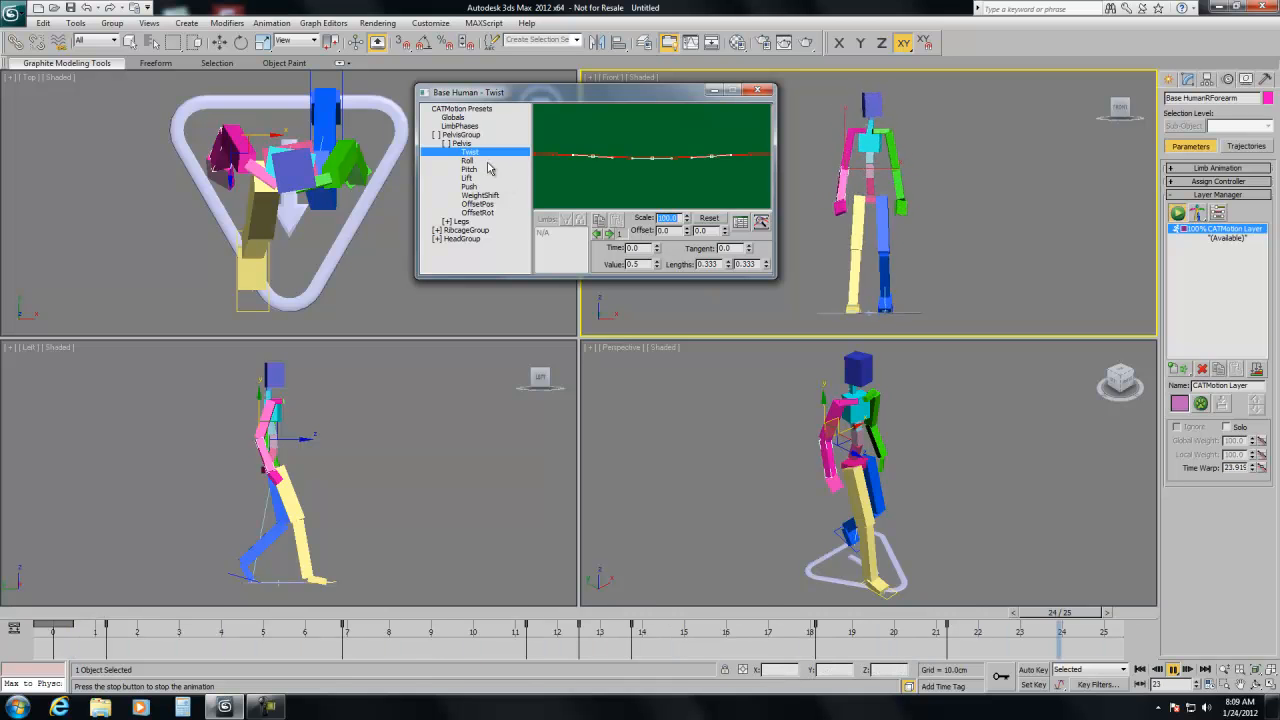
# - Look through the pelvis Roll, Pitch, Lift and Push curves and scale the WeightShift curve to 25
pyautogui.click(467, 160)
pyautogui.click(468, 169)
pyautogui.click(489, 178)
pyautogui.click(469, 186)
pyautogui.click(480, 195)
pyautogui.doubleClick(669, 218)
pyautogui.write('25')
pyautogui.press('Return')
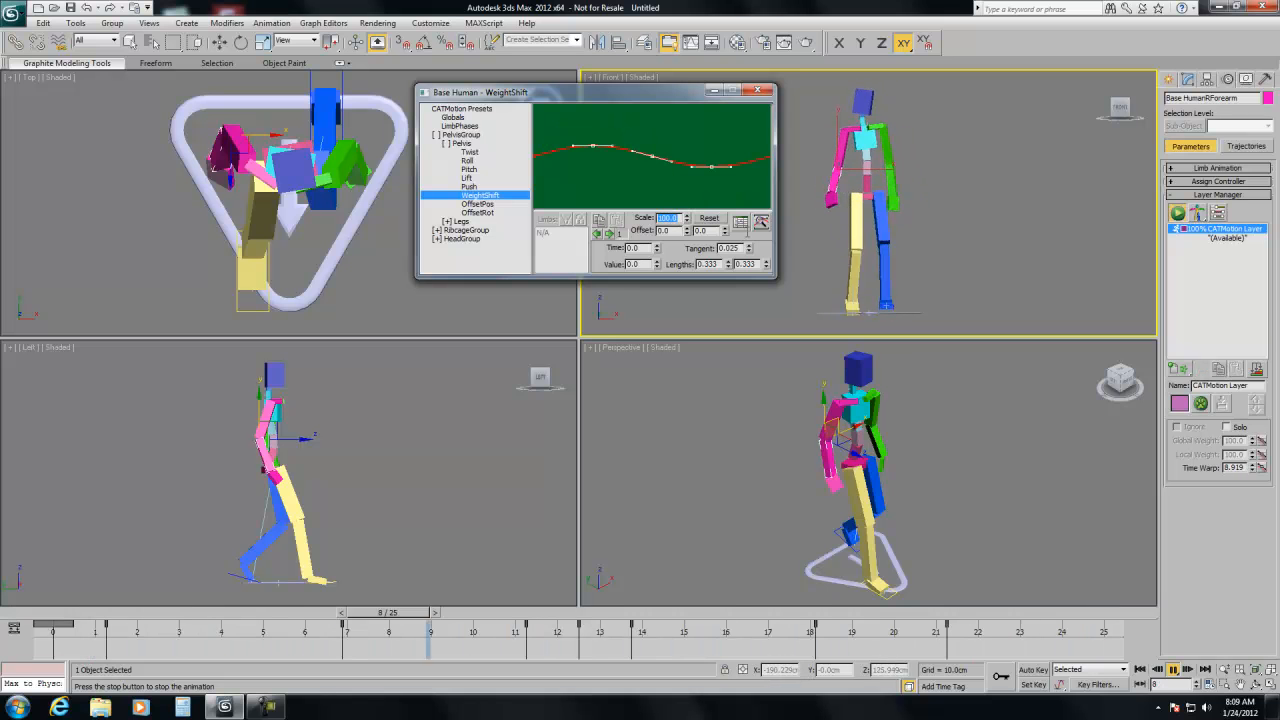
# - Collapse the pelvis entries, show the leg curves and scale the legs' Twist curve to 5
pyautogui.click(446, 143)
pyautogui.click(447, 152)
pyautogui.click(478, 160)
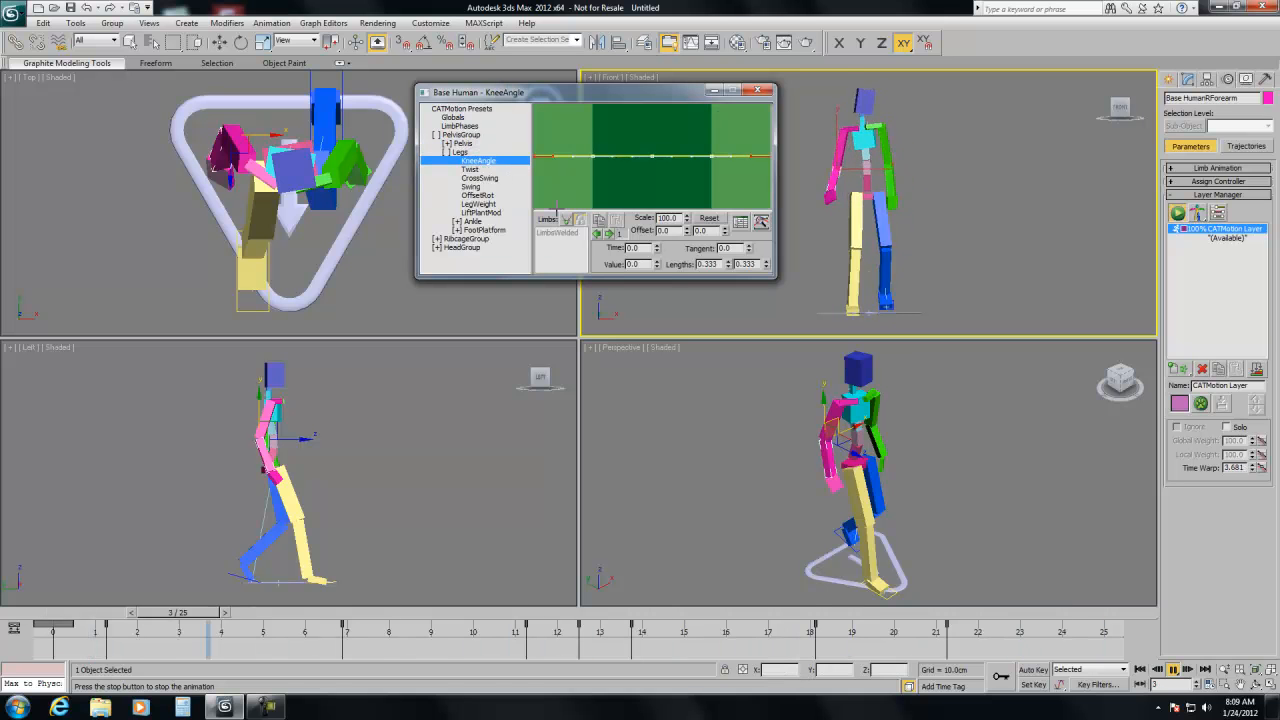
pyautogui.click(472, 170)
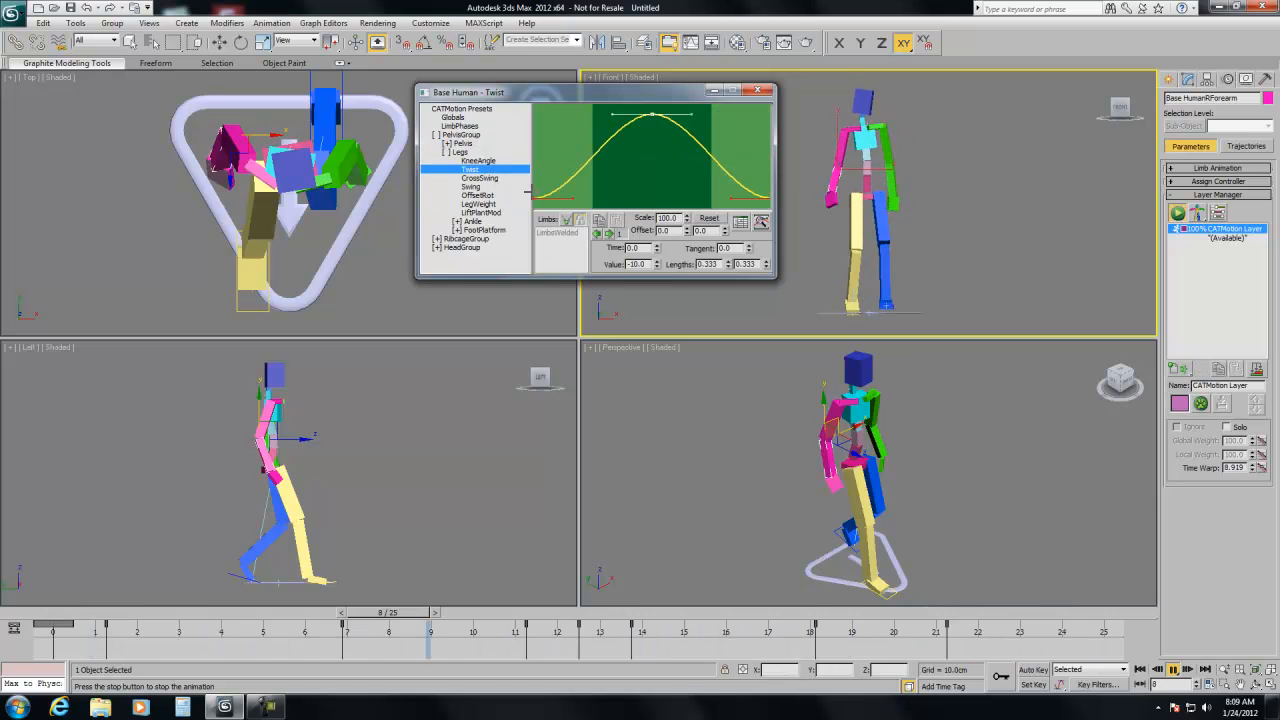
pyautogui.doubleClick(667, 218)
pyautogui.write('5')
pyautogui.press('Return')
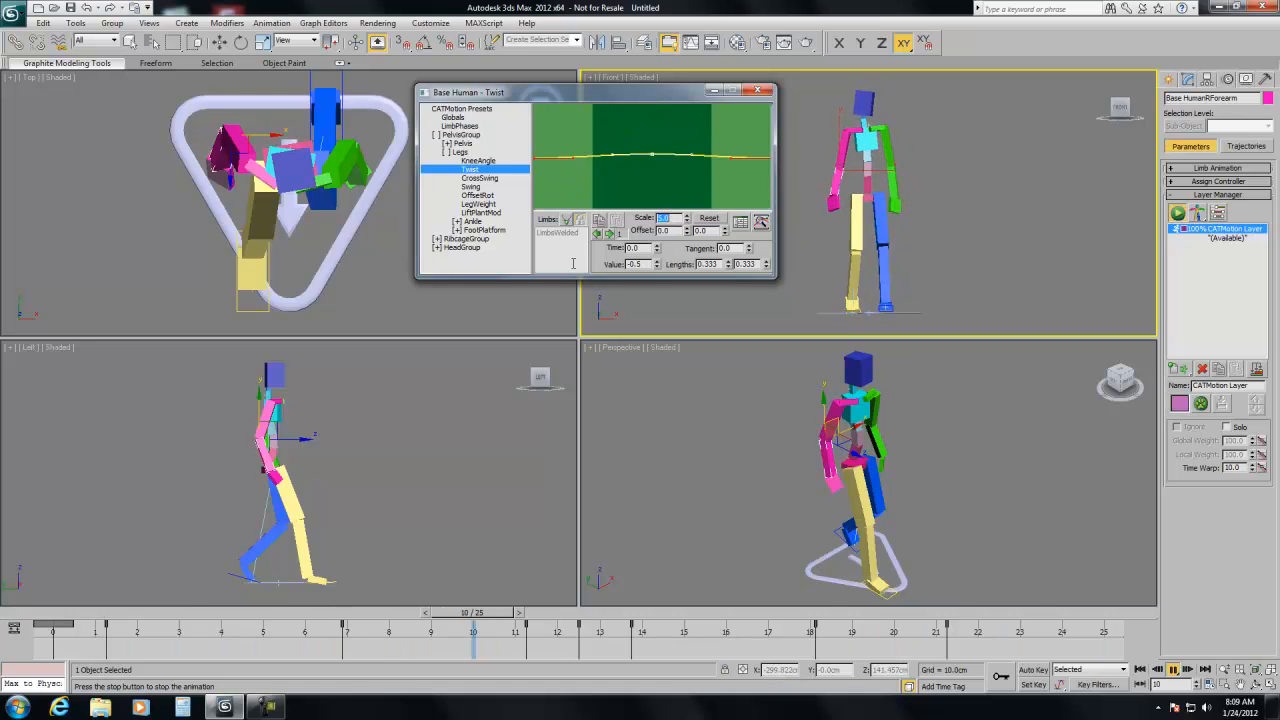
# - Check the legs' CrossSwing curve and scale their Swing curve to 5
pyautogui.click(505, 185)
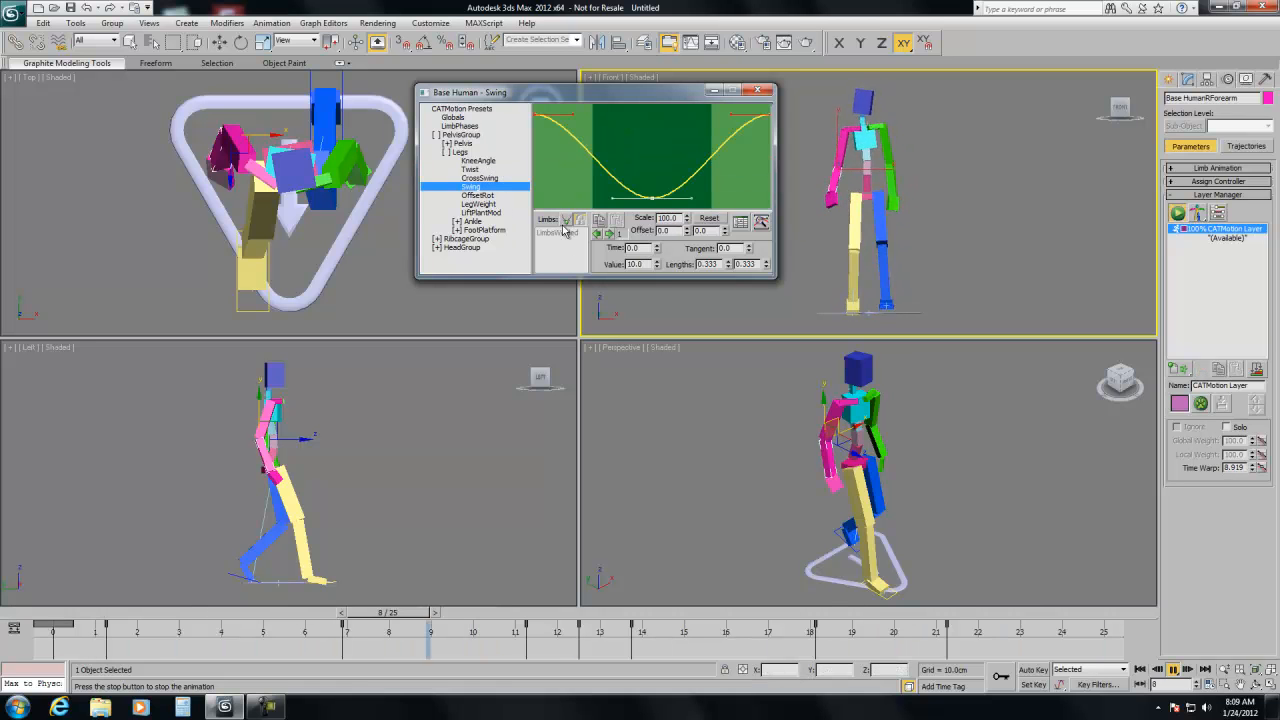
pyautogui.click(505, 180)
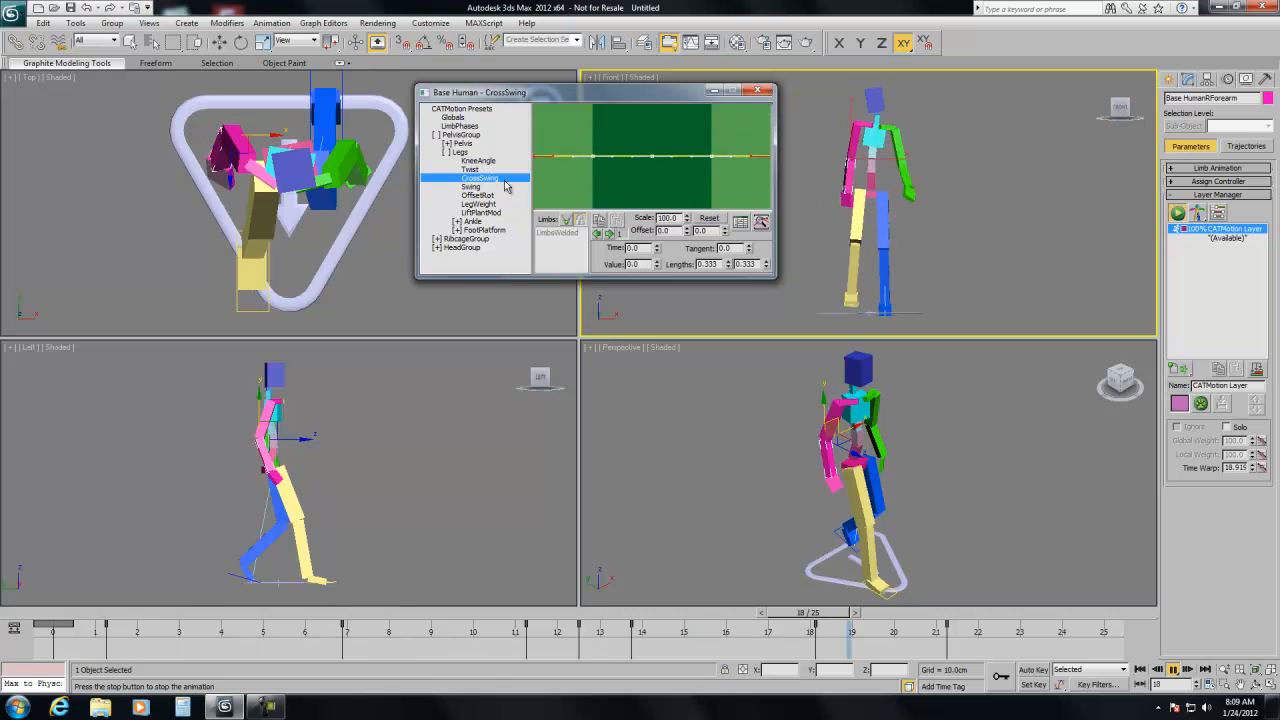
pyautogui.click(507, 187)
pyautogui.doubleClick(668, 218)
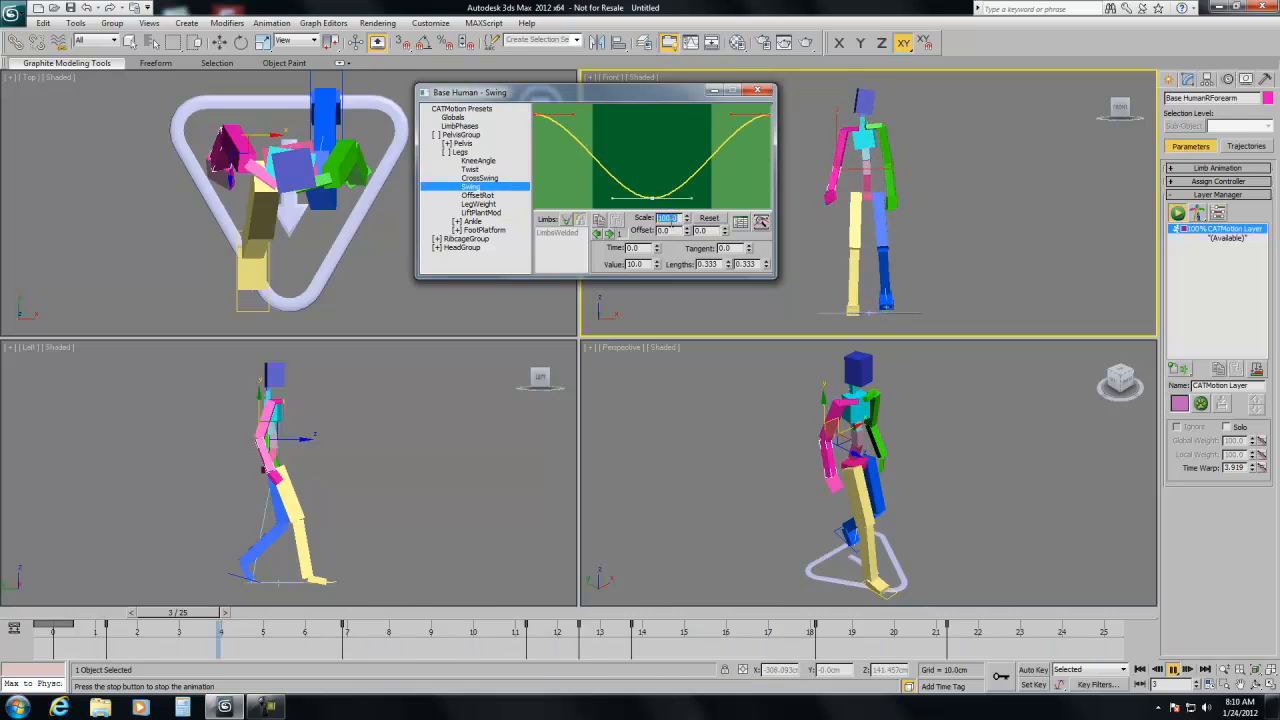
pyautogui.write('5')
pyautogui.press('Return')
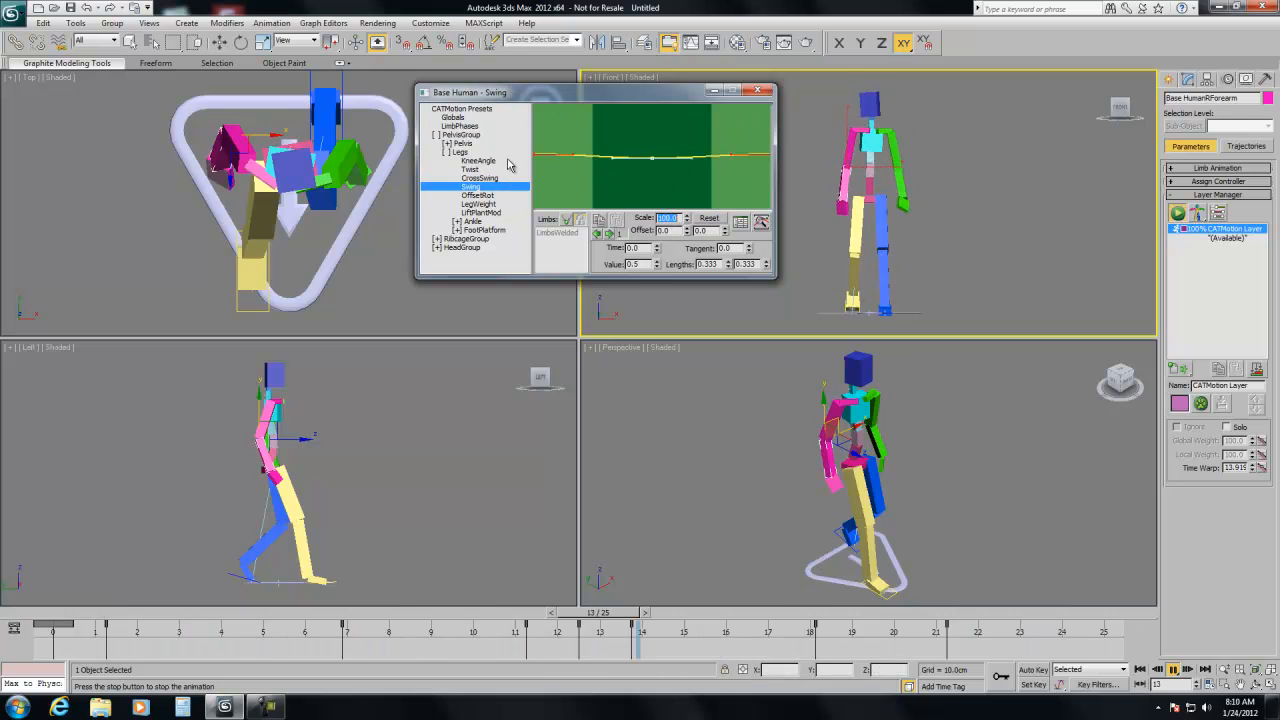
# - Look through the remaining leg curves, collapse Legs, and scale the ribcage's Twist curve to 5
pyautogui.click(500, 195)
pyautogui.click(504, 205)
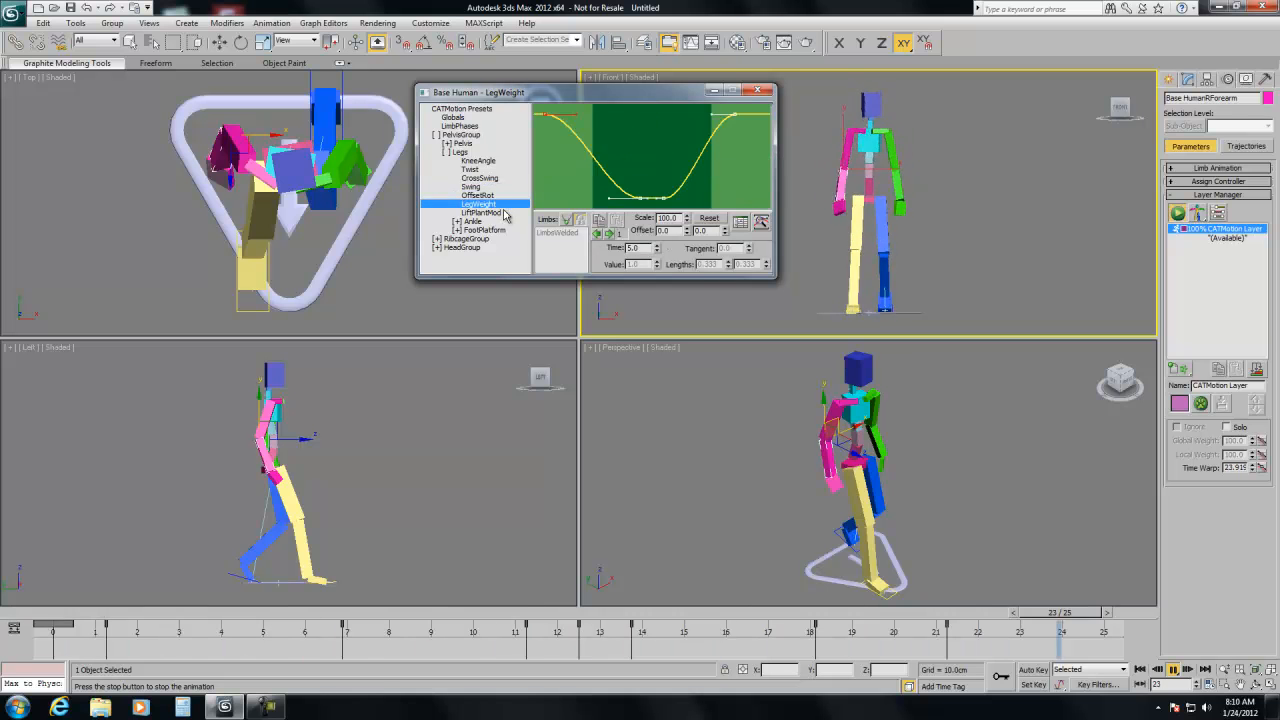
pyautogui.click(507, 214)
pyautogui.click(467, 153)
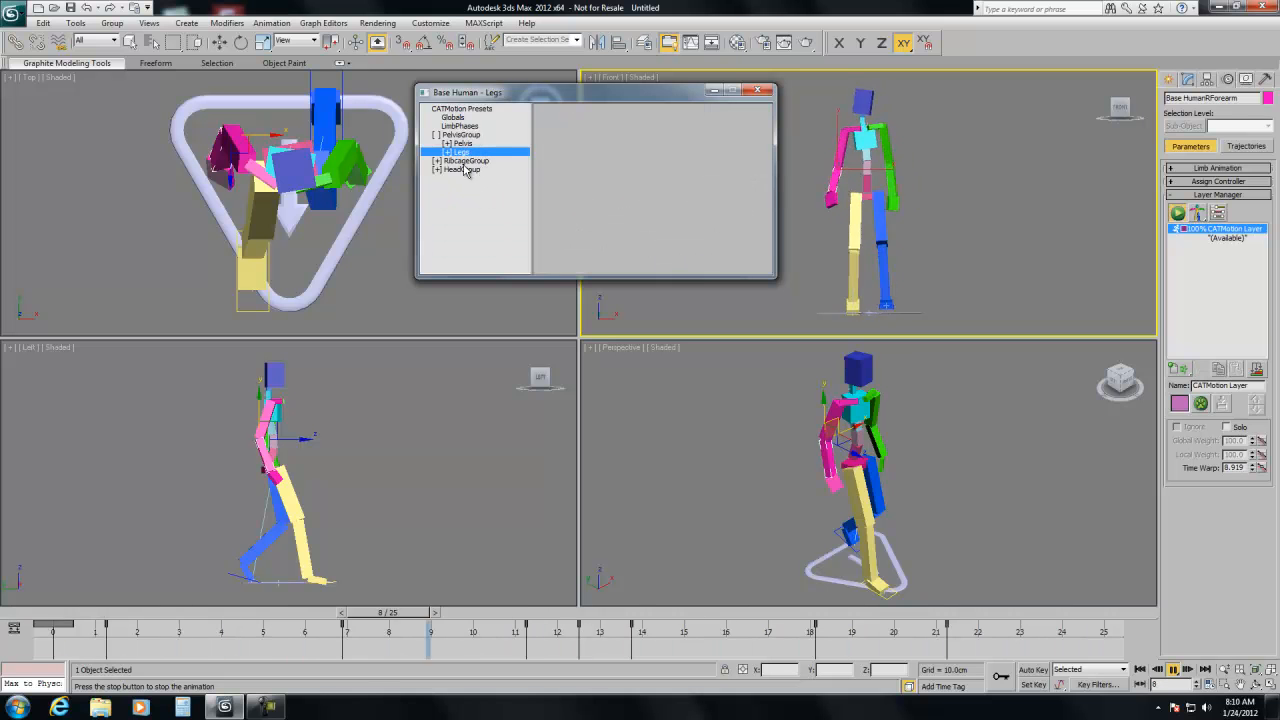
pyautogui.click(468, 161)
pyautogui.click(470, 170)
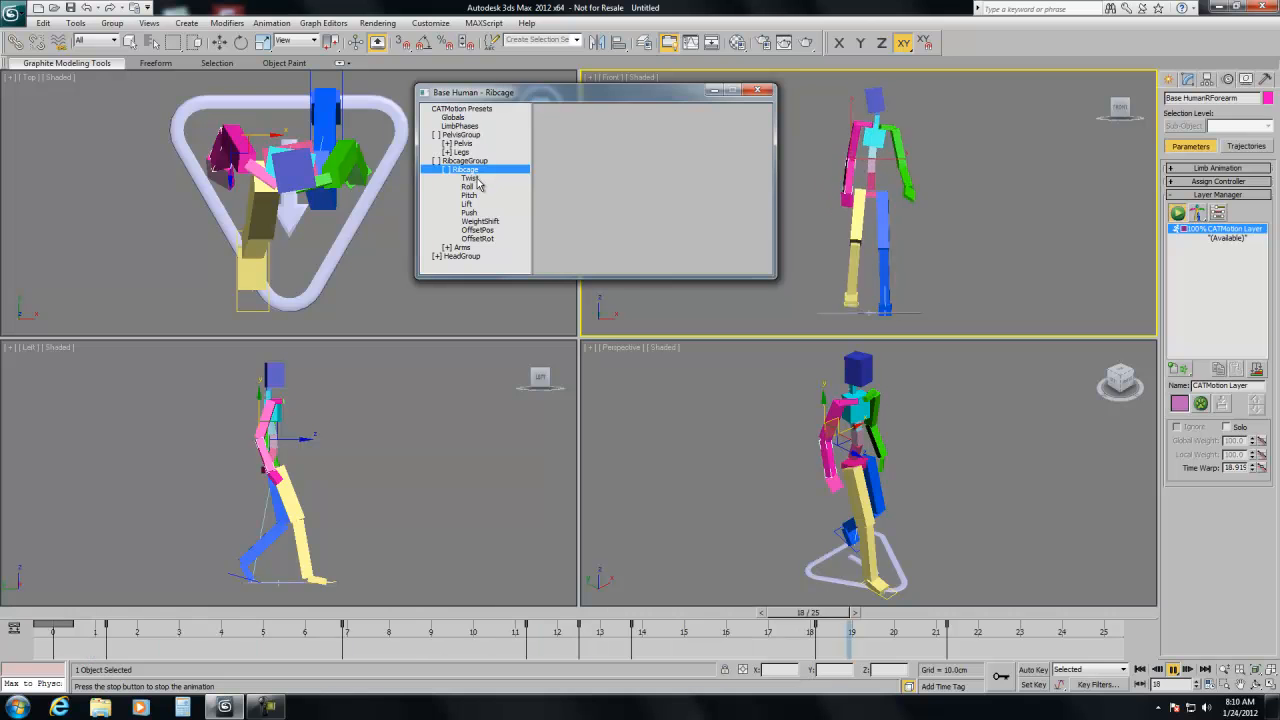
pyautogui.click(472, 178)
pyautogui.write('5')
pyautogui.press('Return')
# - Scale the ribcage's Roll curve to 5 and check its Lift, Push and WeightShift curves
pyautogui.click(490, 187)
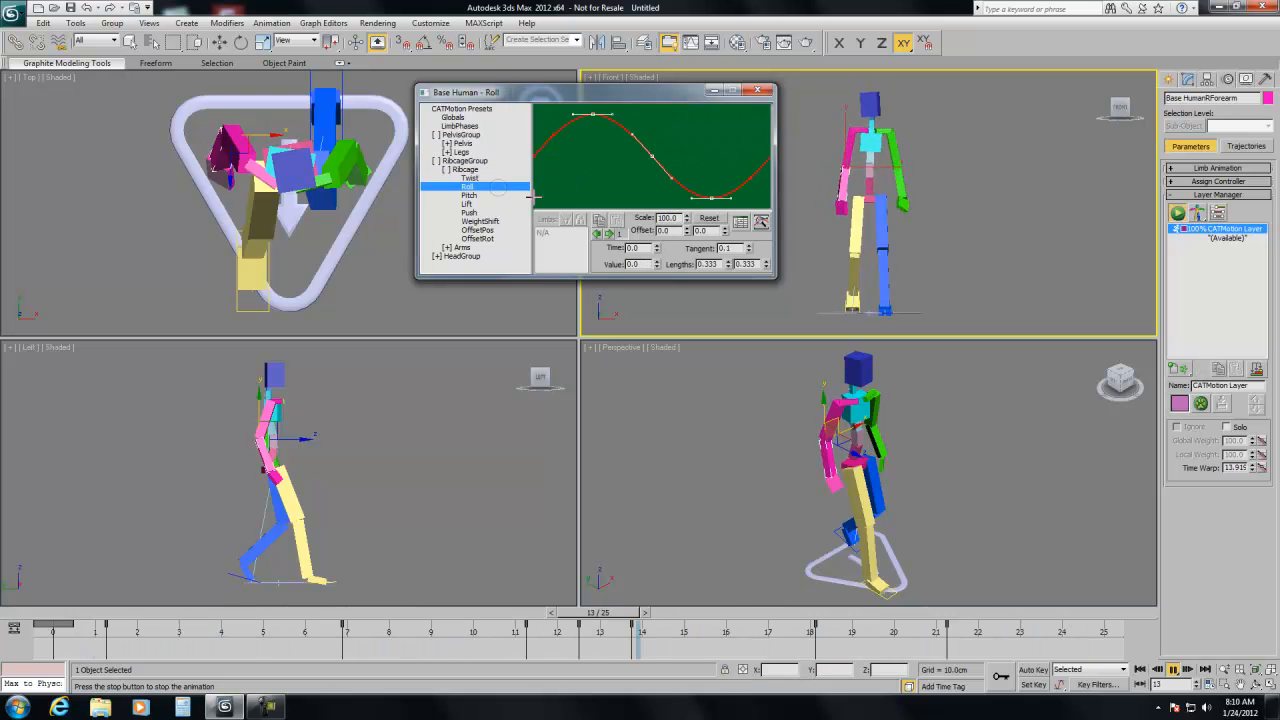
pyautogui.write('5')
pyautogui.press('Return')
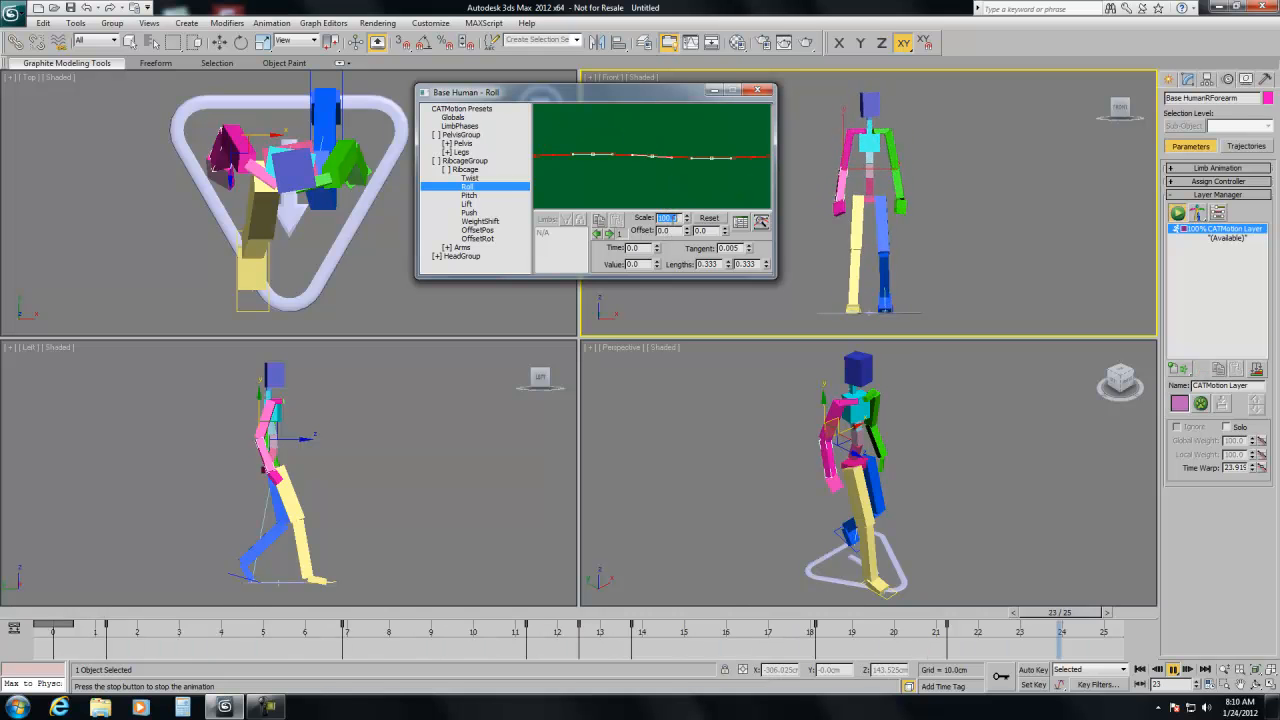
pyautogui.click(484, 204)
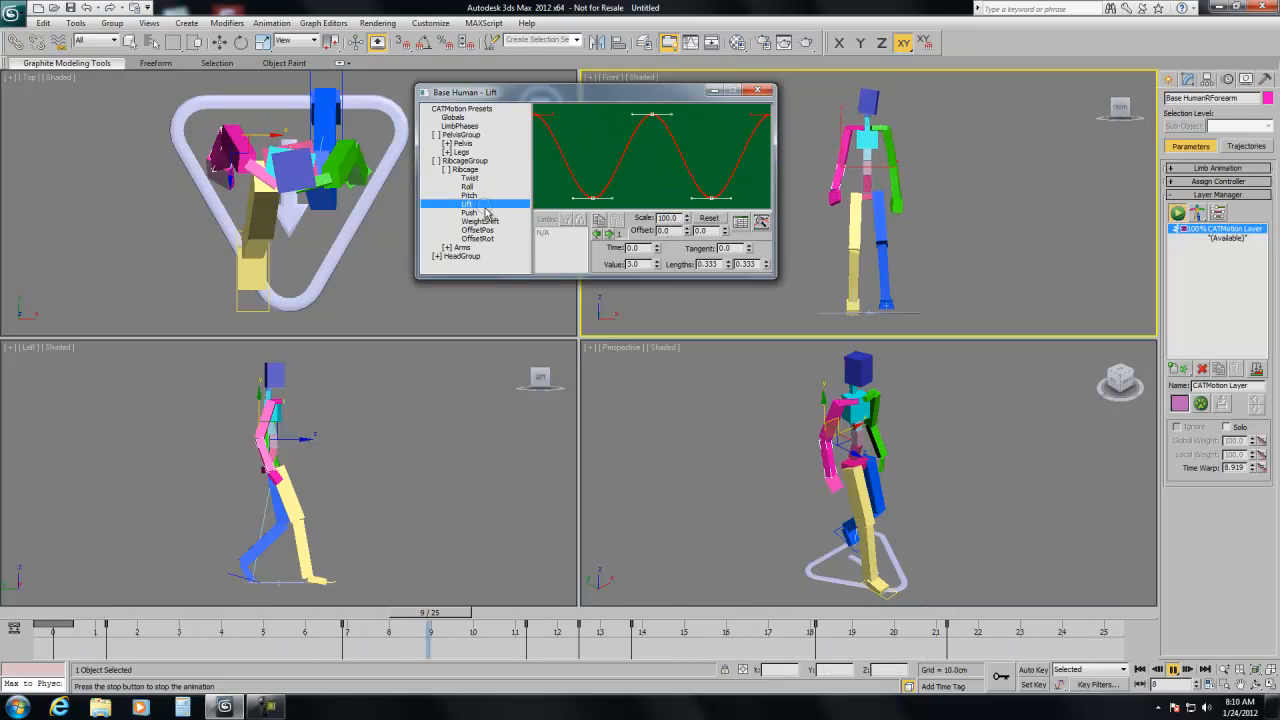
pyautogui.click(489, 213)
pyautogui.click(499, 222)
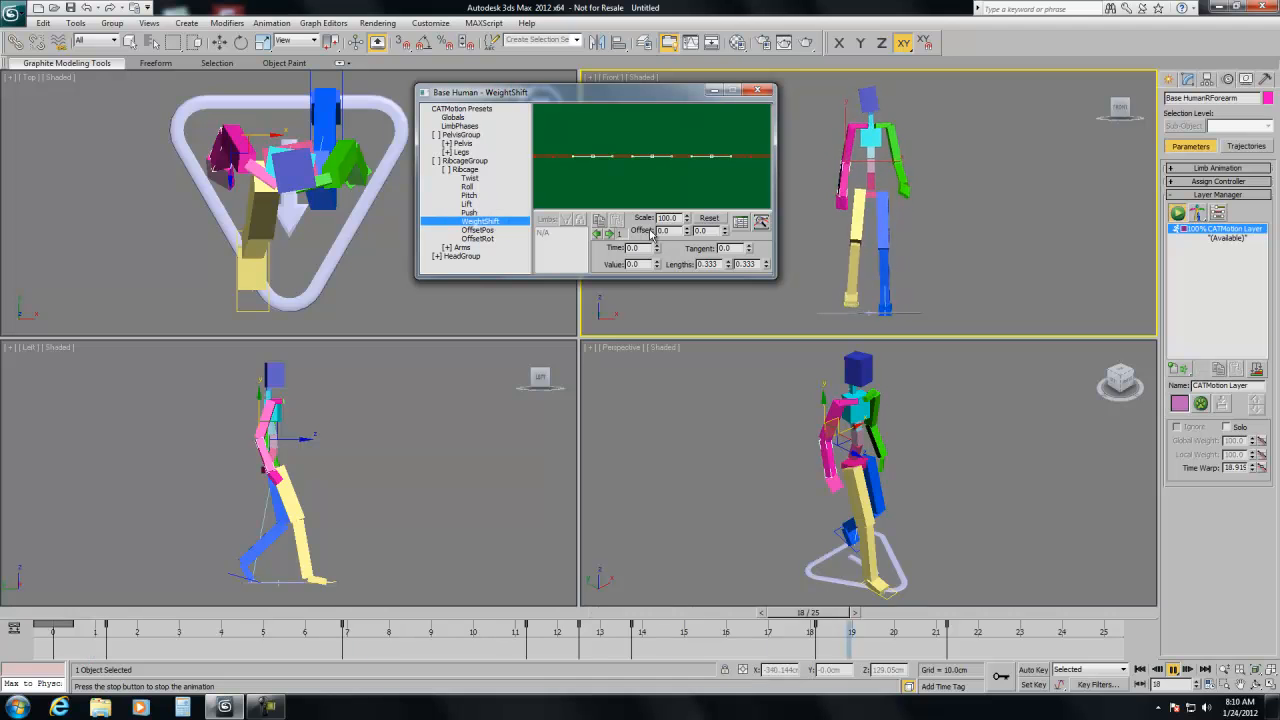
# - Collapse the ribcage entries, show the arm curves and scale the arms' Bend curve to 5
pyautogui.click(467, 170)
pyautogui.click(464, 179)
pyautogui.click(471, 187)
pyautogui.doubleClick(667, 217)
pyautogui.write('5')
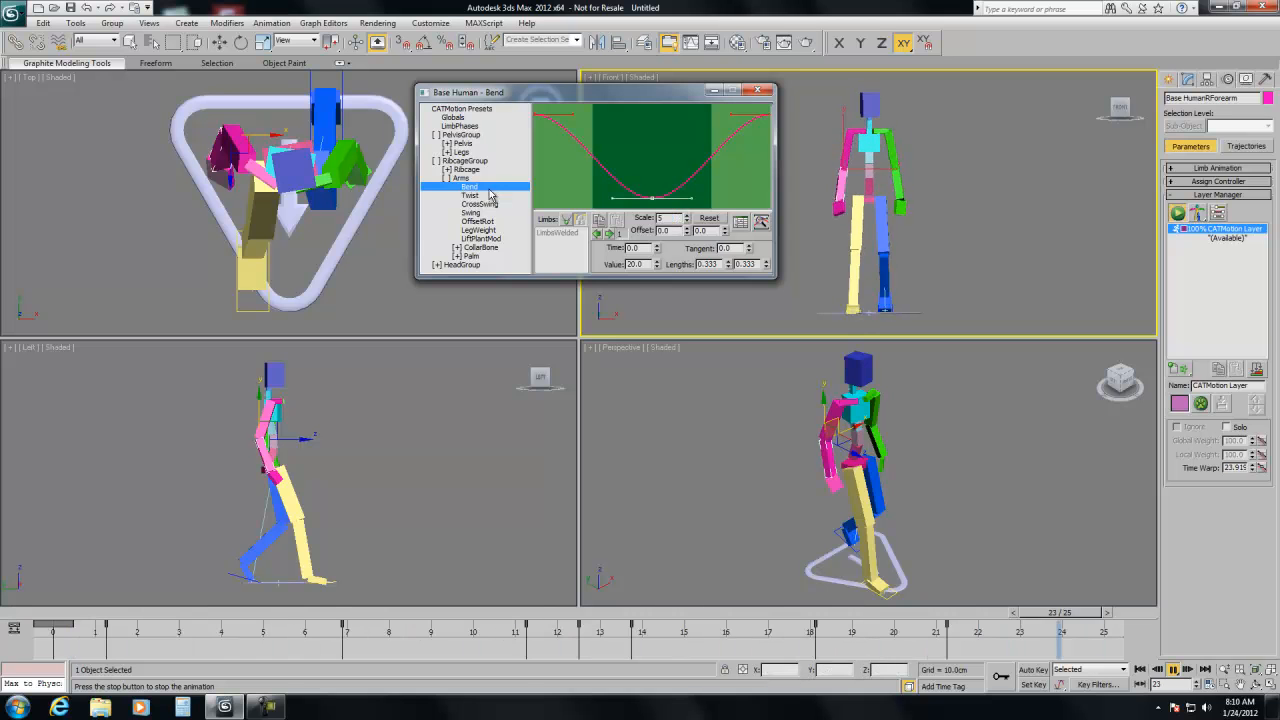
# - Check the arms' Twist and CrossSwing curves and scale their Swing curve to 5
pyautogui.click(470, 195)
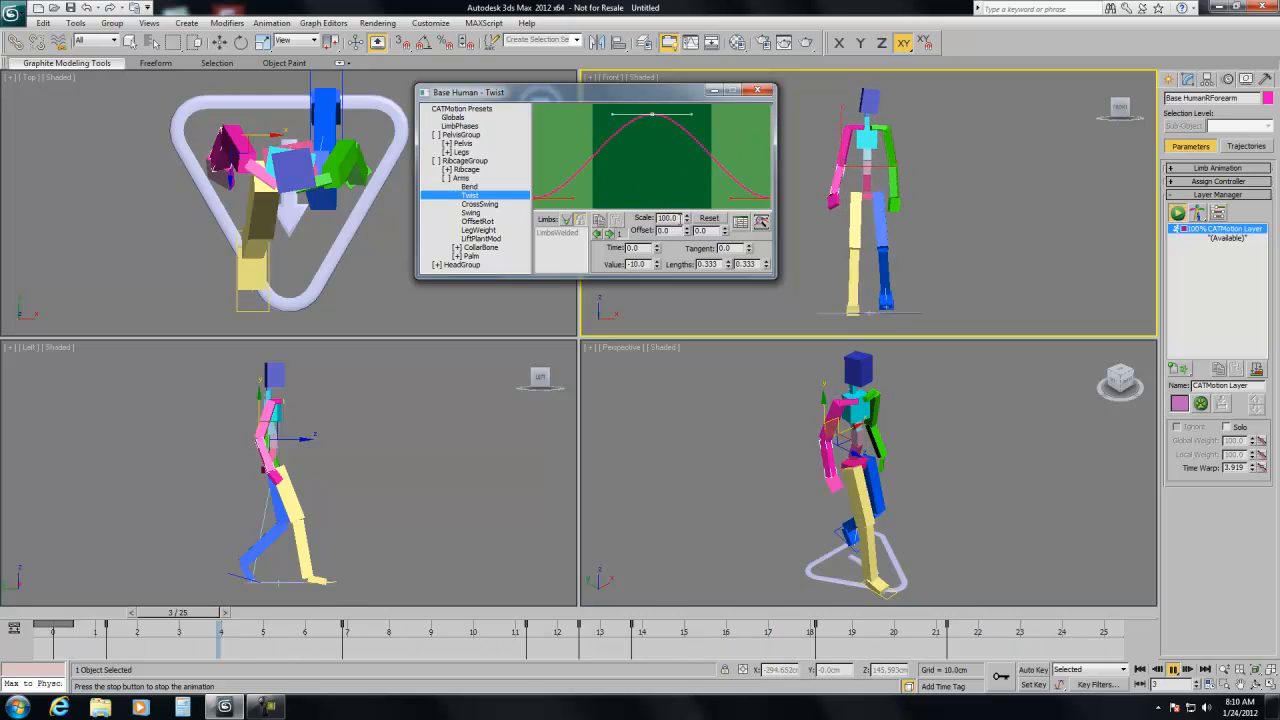
pyautogui.click(502, 205)
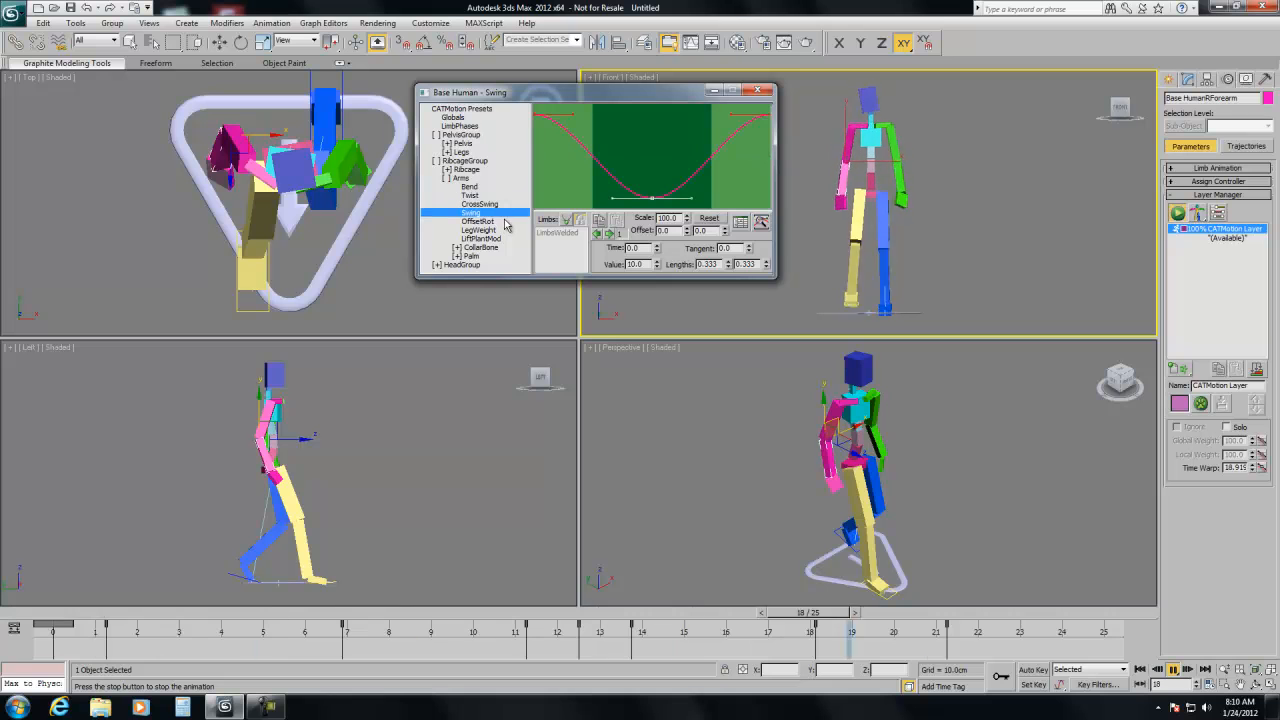
pyautogui.doubleClick(670, 218)
pyautogui.write('5')
pyautogui.press('Return')
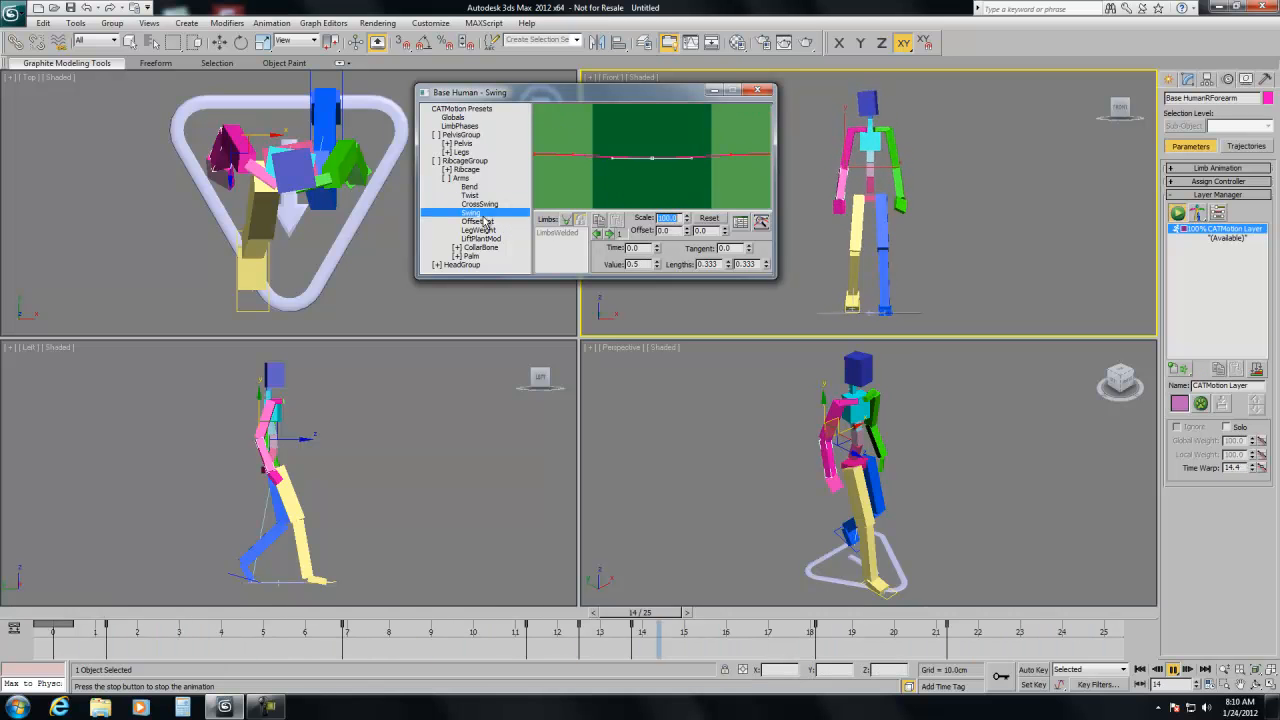
# - Scale the palm's HandTwist, HandFlopY and HandFlopX curves to 5 and collapse the Palm entries
pyautogui.doubleClick(497, 255)
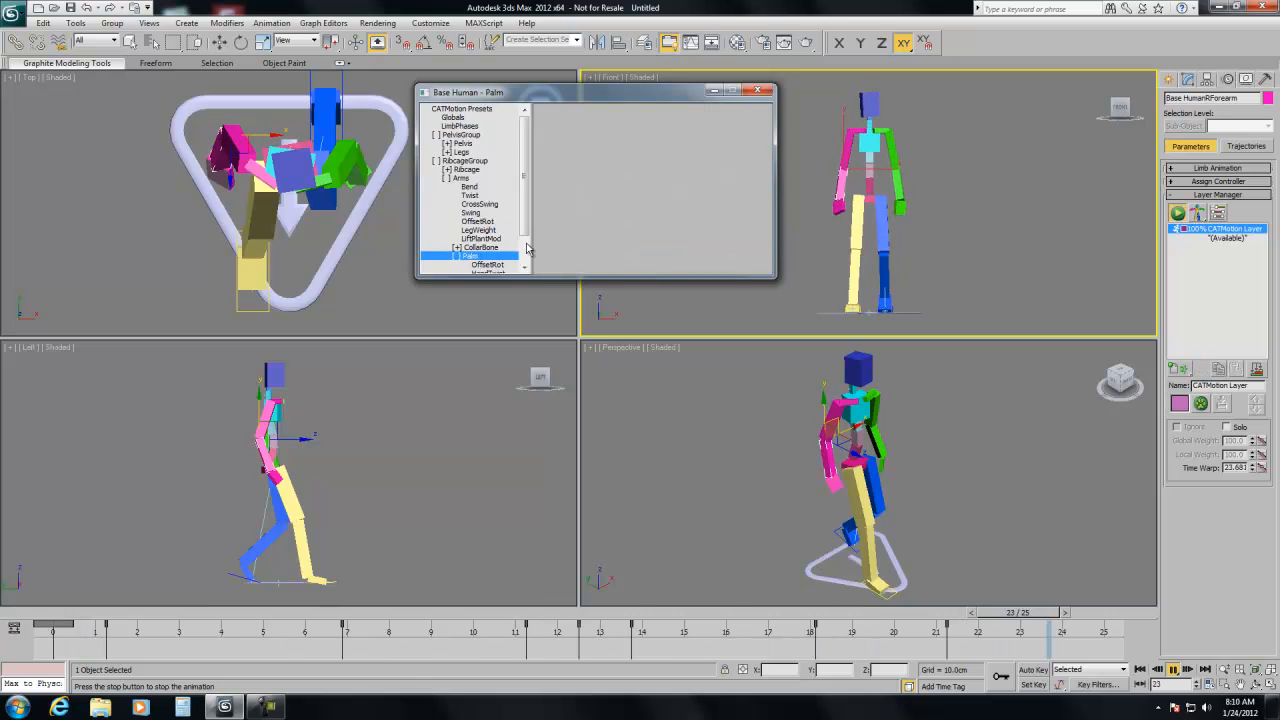
pyautogui.scroll(-2, 527, 249)
pyautogui.click(489, 238)
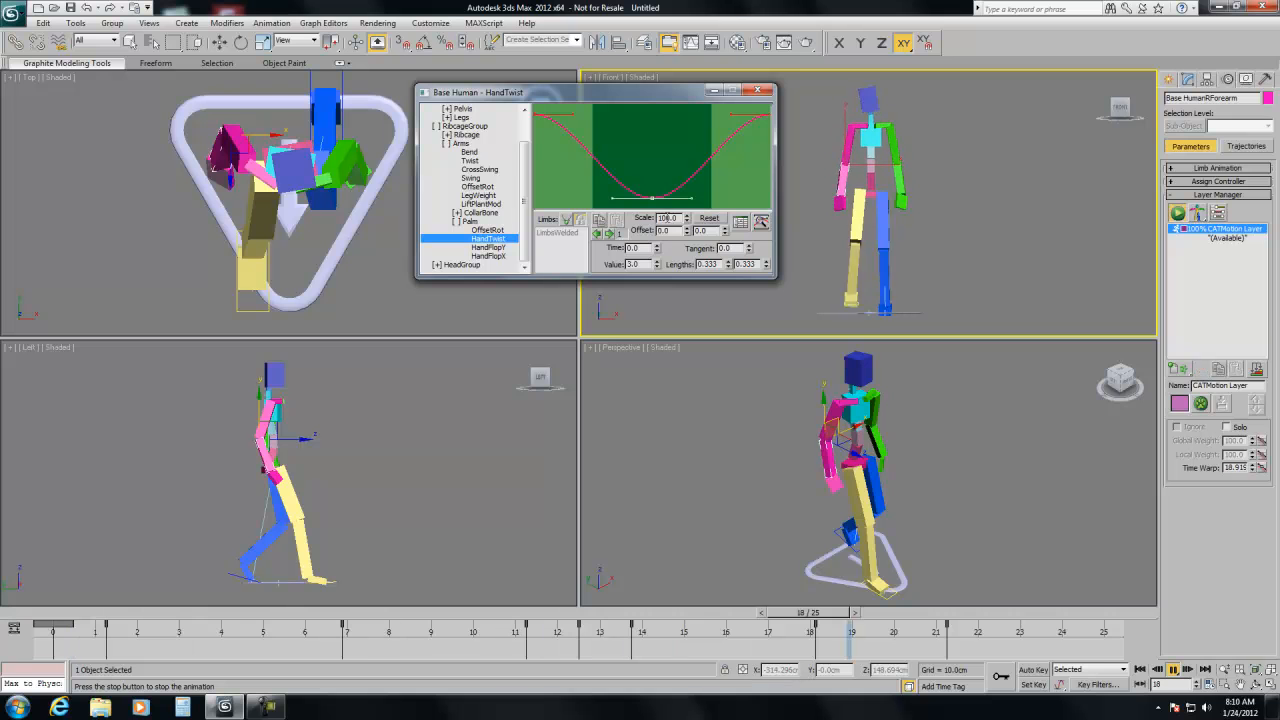
pyautogui.press('Down')
pyautogui.write('5')
pyautogui.click(489, 256)
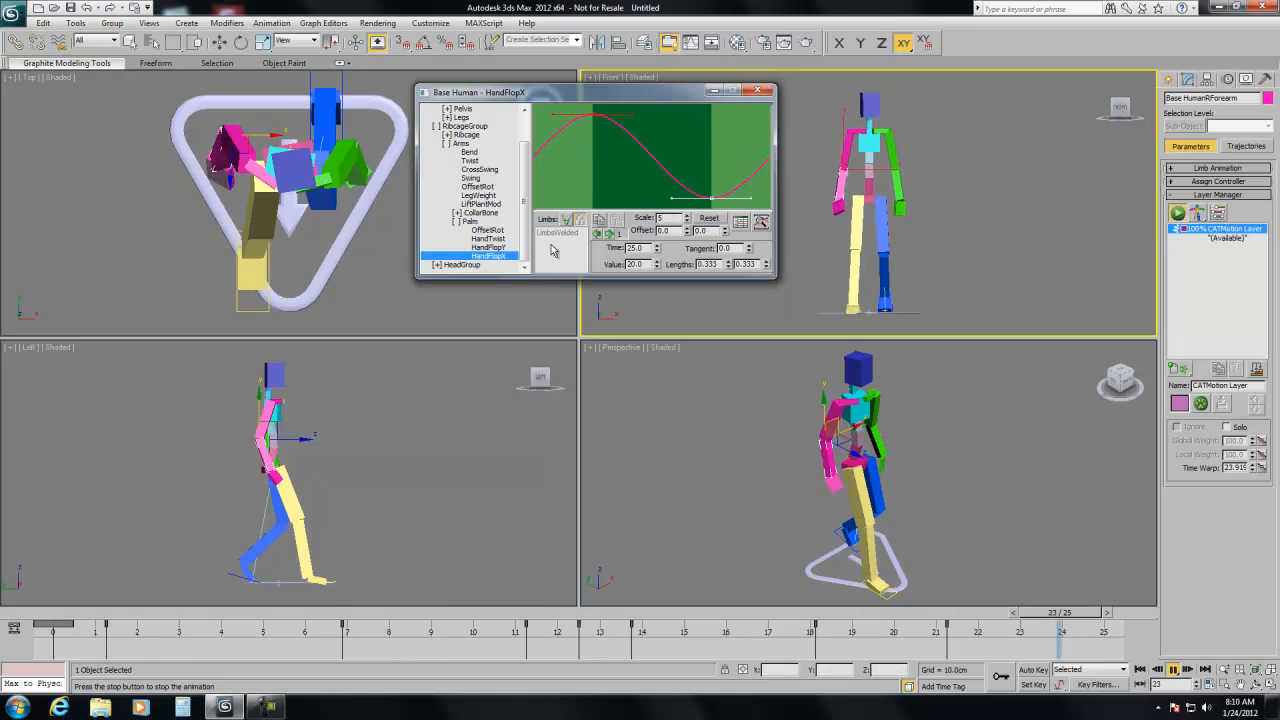
pyautogui.click(497, 247)
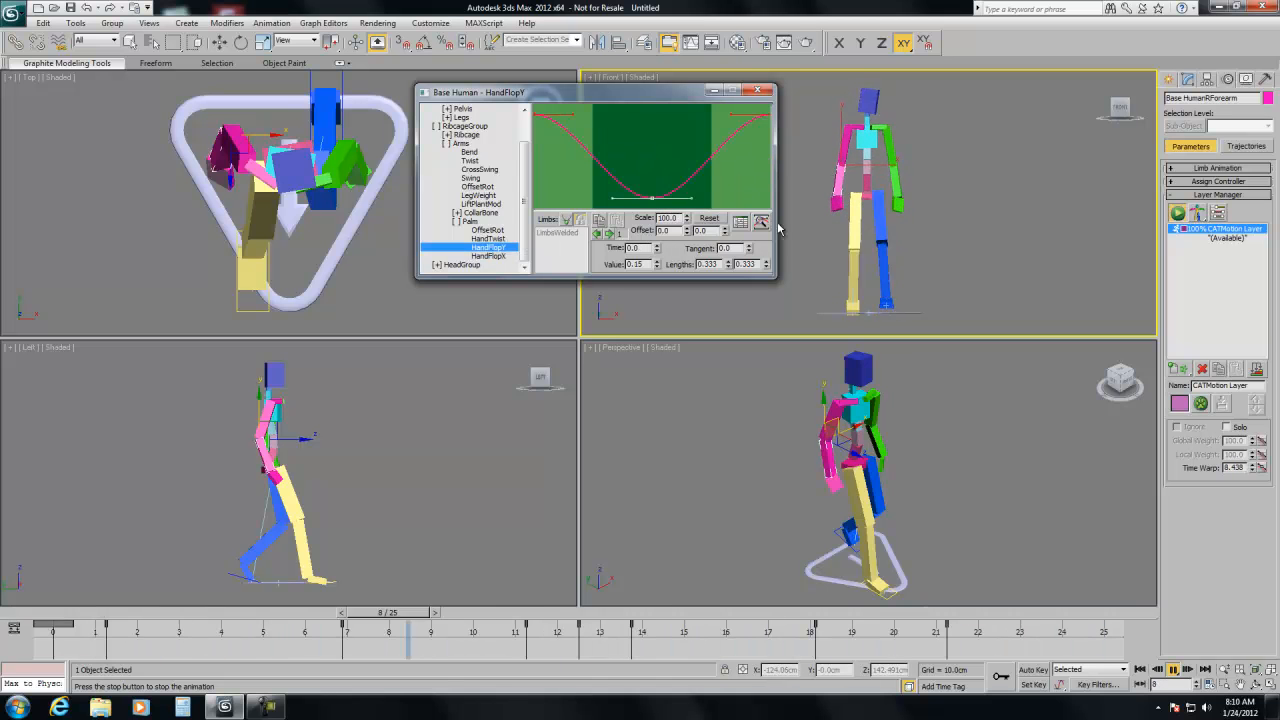
pyautogui.click(456, 221)
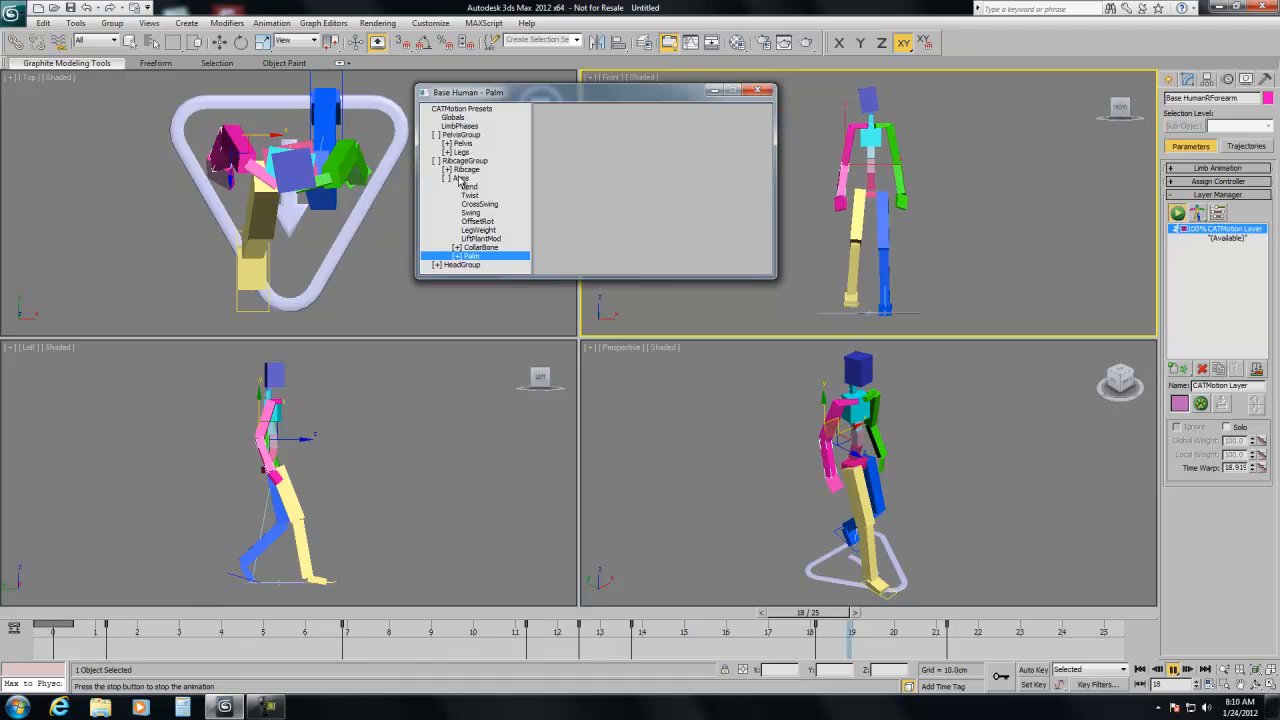
# - Collapse the arm entries, show the head curves and scale the head's Twist curve to 5
pyautogui.click(459, 179)
pyautogui.click(461, 187)
pyautogui.click(463, 197)
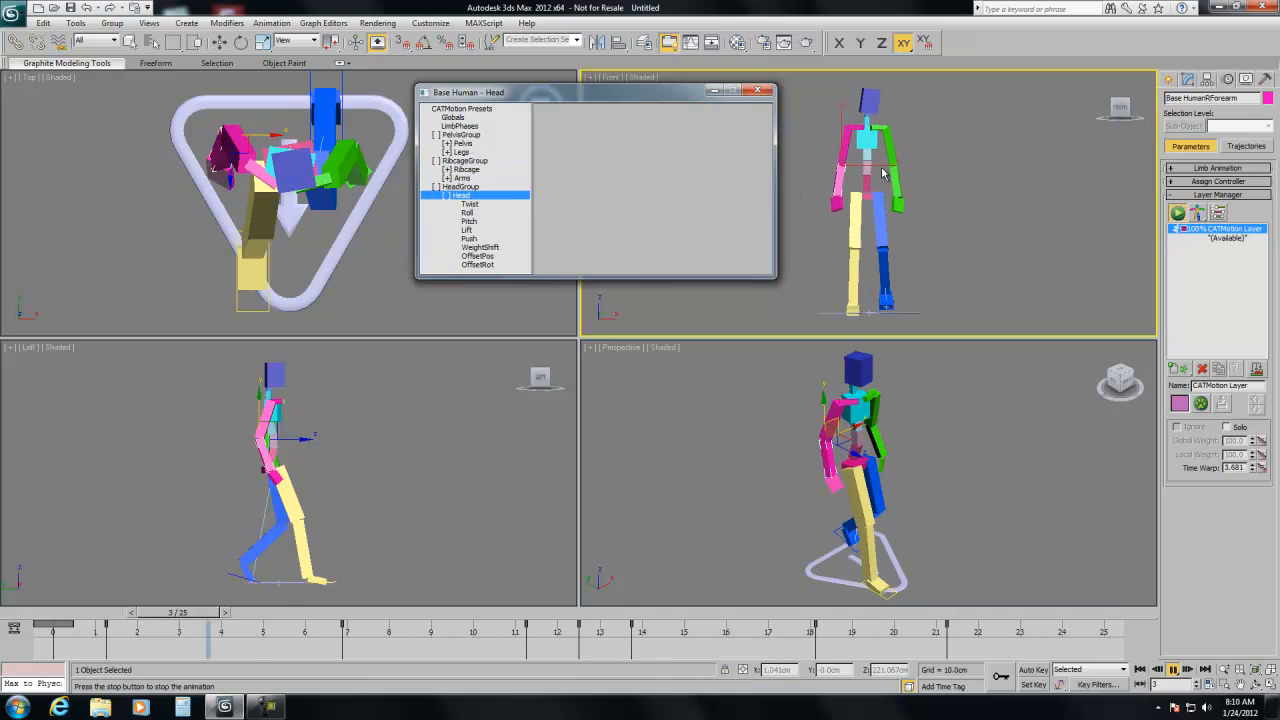
pyautogui.click(501, 205)
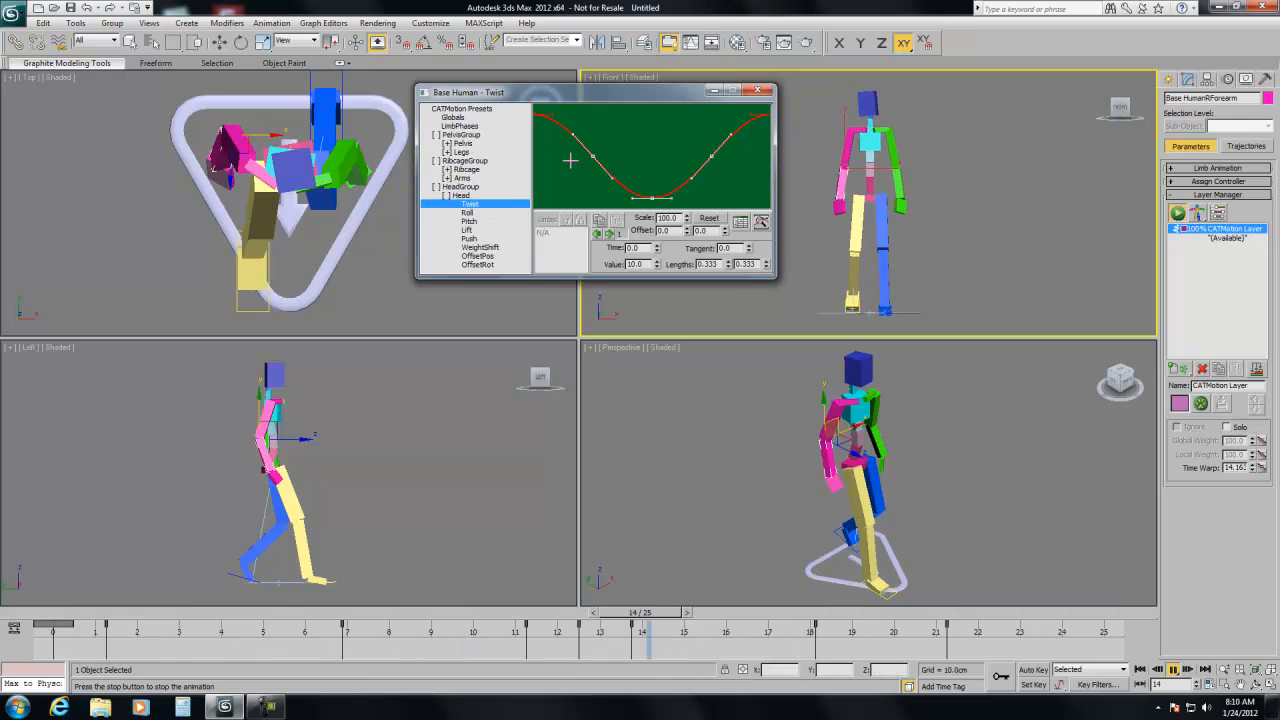
pyautogui.moveTo(677, 218); pyautogui.dragTo(523, 233)
pyautogui.write('5')
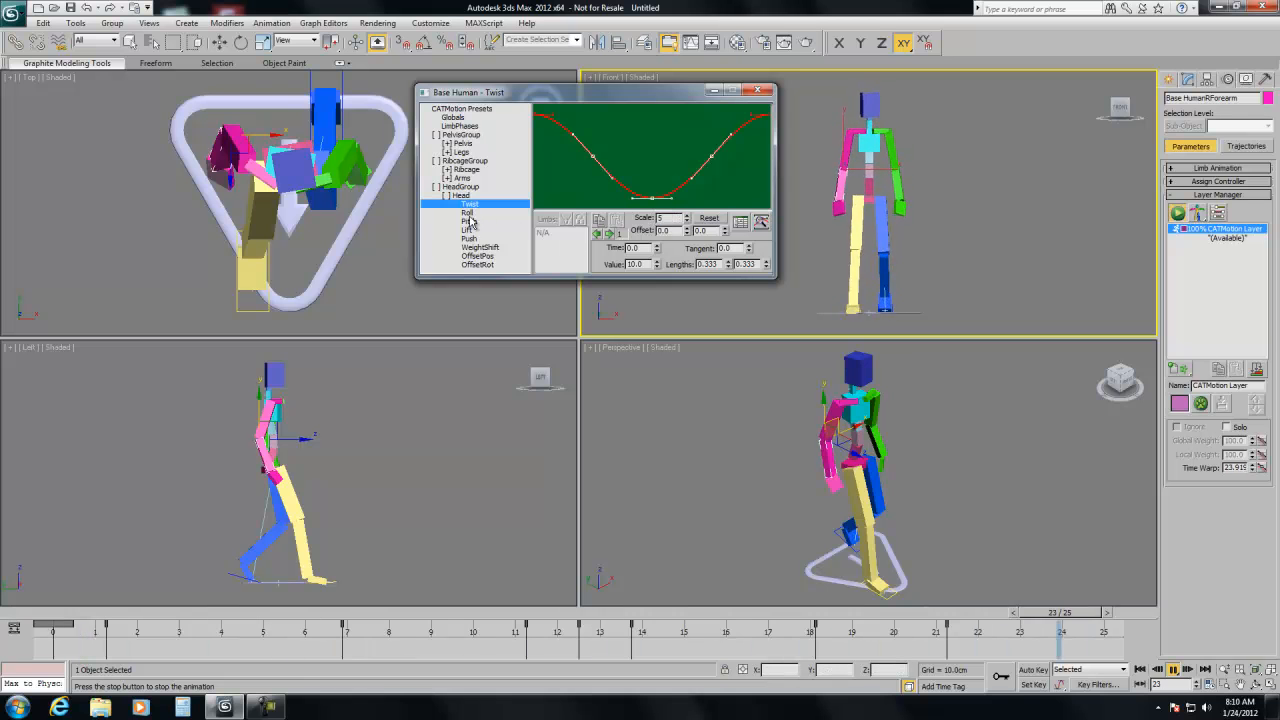
# - Scale the head's Roll curve to 5 and check its Pitch, Lift, Push and WeightShift curves
pyautogui.click(469, 214)
pyautogui.moveTo(678, 218); pyautogui.dragTo(529, 235)
pyautogui.write('5')
pyautogui.click(474, 221)
pyautogui.click(478, 230)
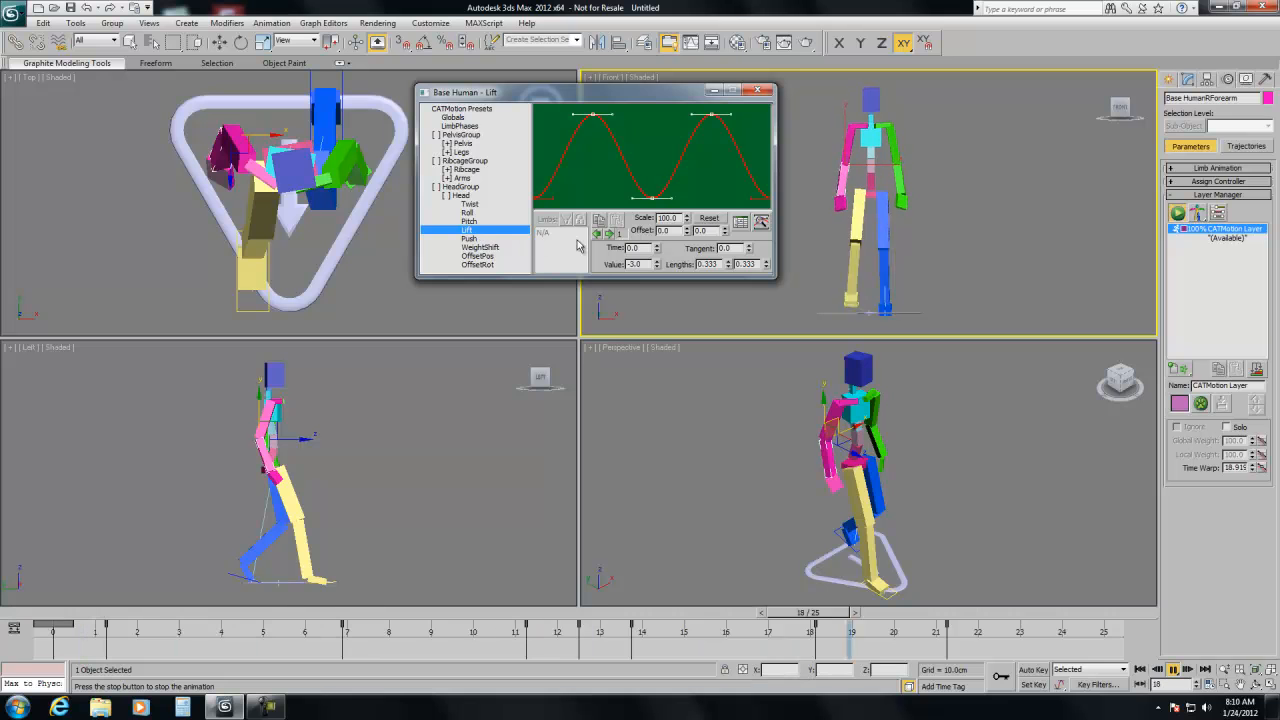
pyautogui.click(470, 238)
pyautogui.click(482, 247)
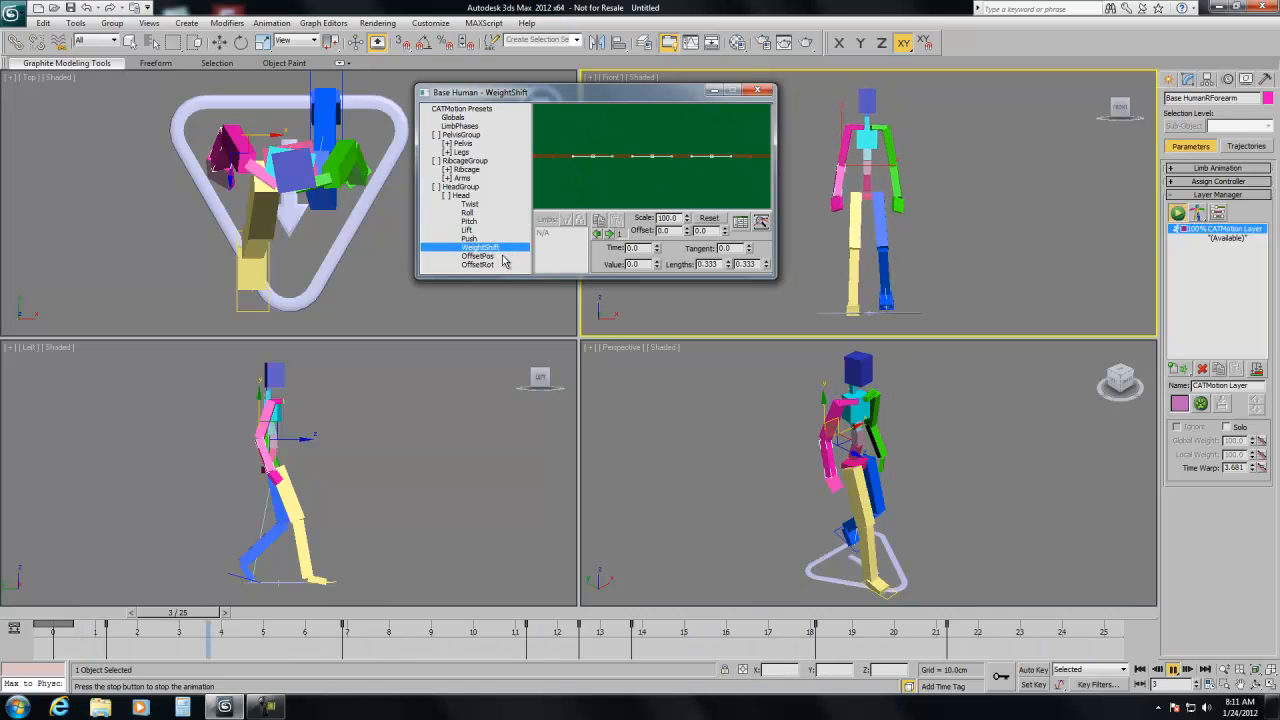
# - Collapse the head entries, minimize the CATMotion Editor and make the Perspective viewport active
pyautogui.click(503, 263)
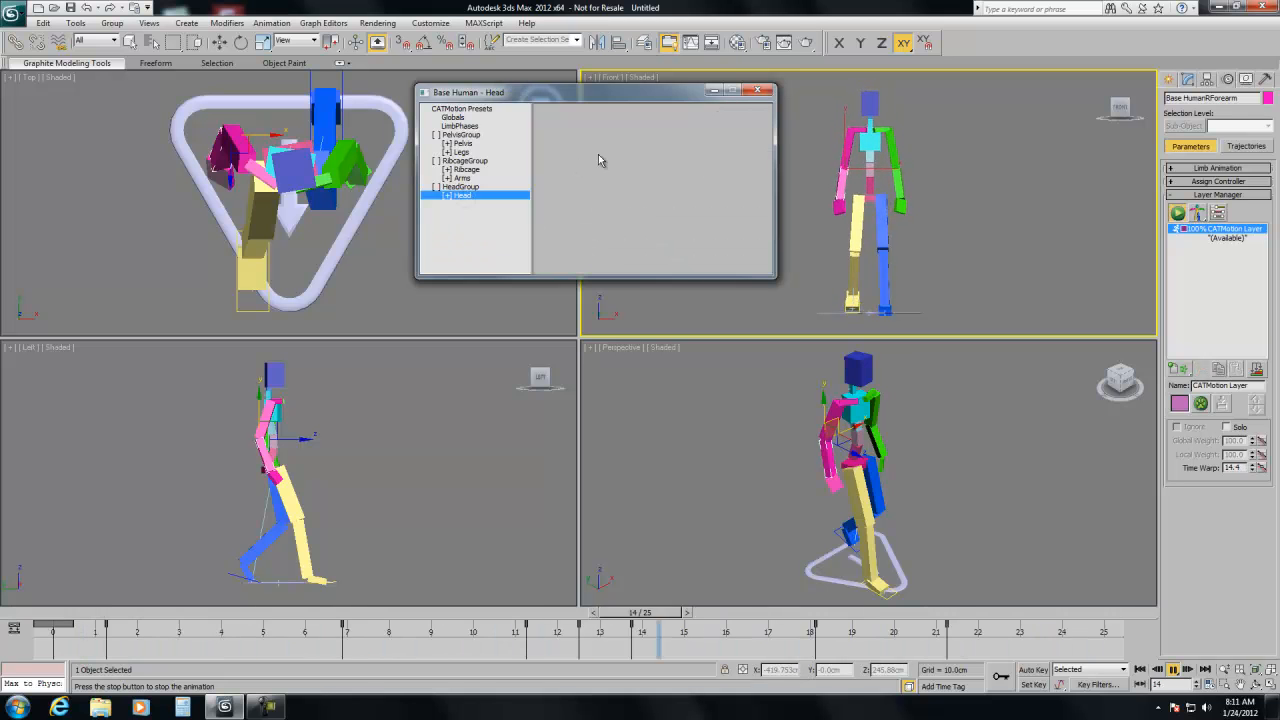
pyautogui.click(714, 91)
pyautogui.rightClick(740, 411)
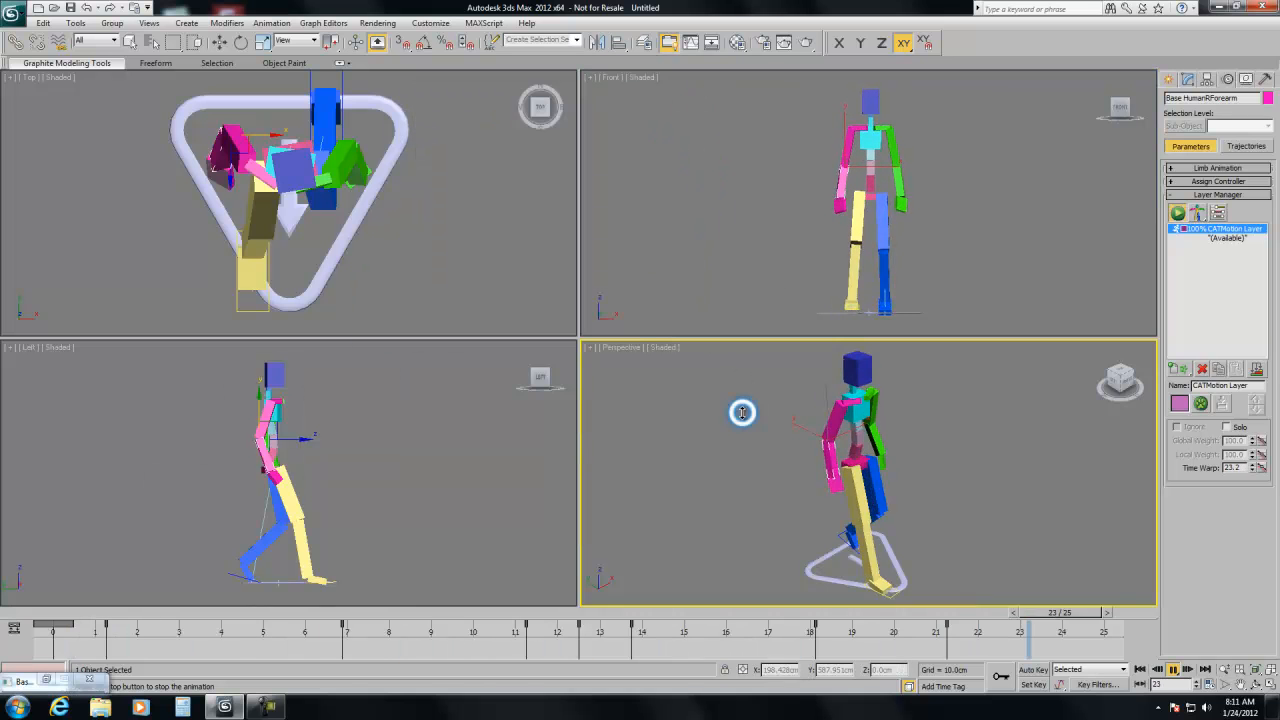
# - Check the walk cycle's playback in the Left and Front viewports, and return to frame 0
pyautogui.rightClick(413, 482)
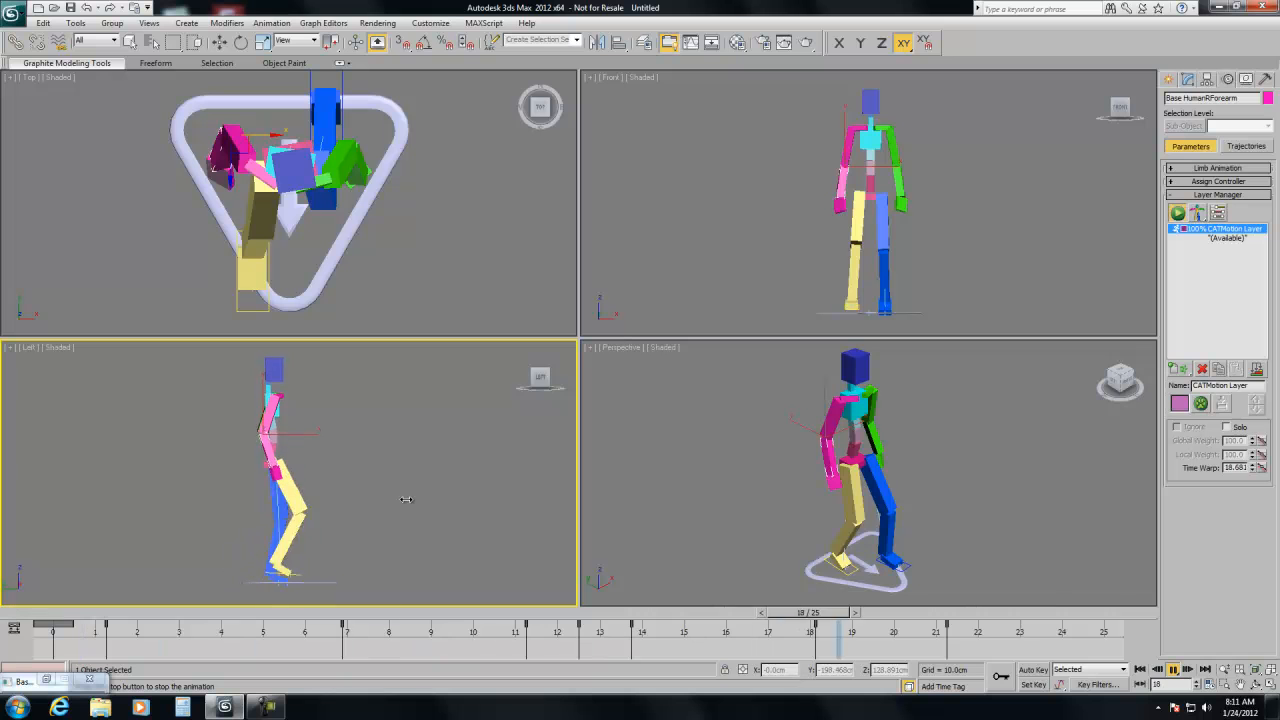
pyautogui.rightClick(687, 251)
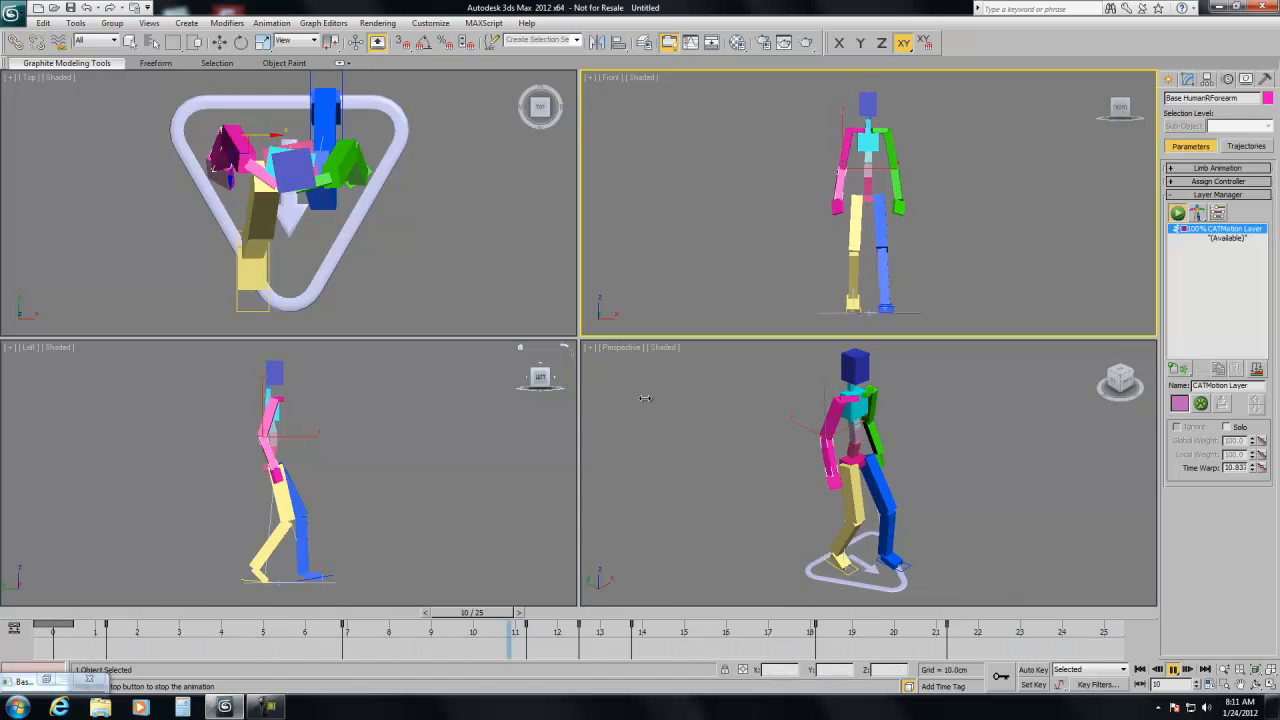
pyautogui.click(1140, 669)
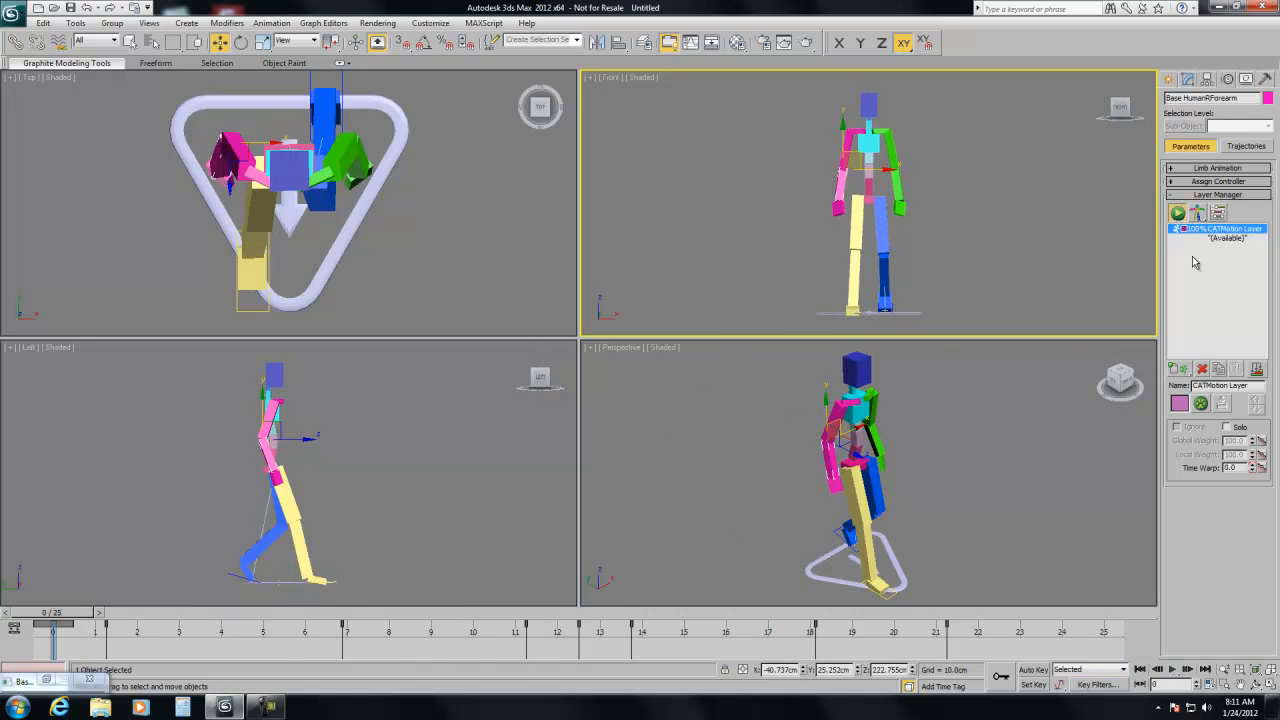
# - Add an Adjustment World layer to the rig's layer stack and maximize the Front viewport
pyautogui.click(1178, 214)
pyautogui.moveTo(1181, 372); pyautogui.dragTo(1181, 396)
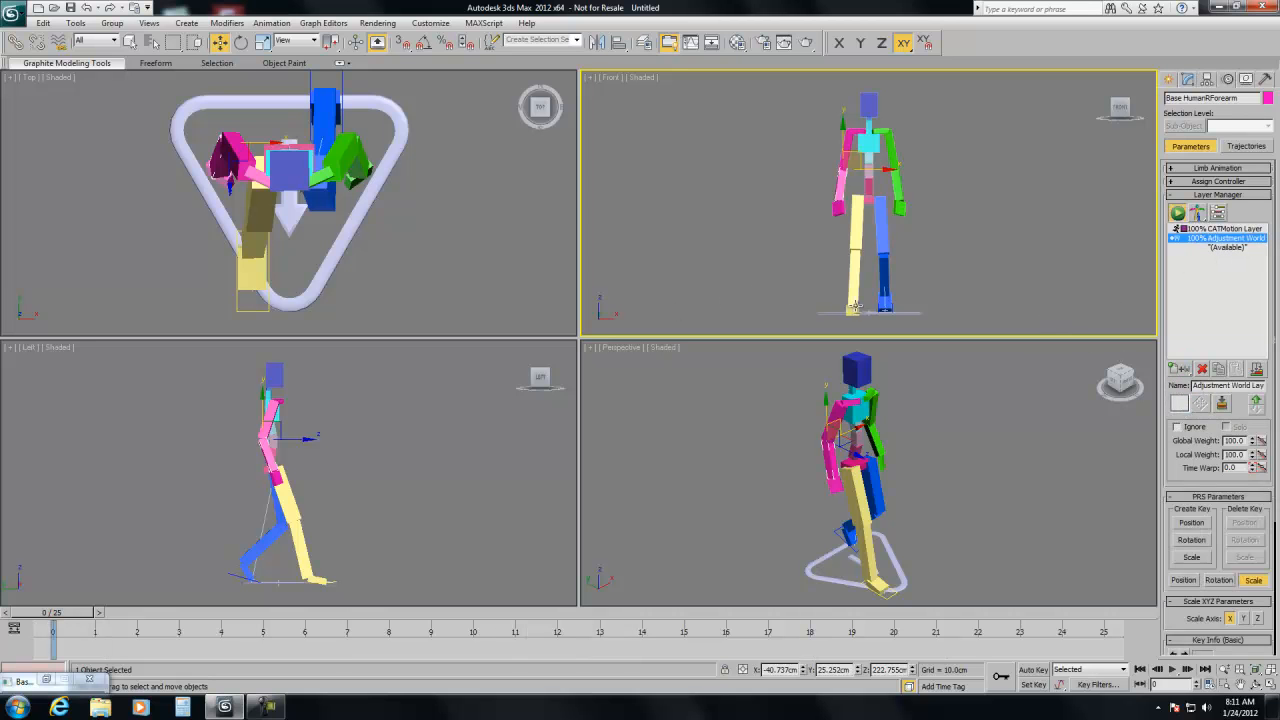
pyautogui.hotkey('alt', 'w')
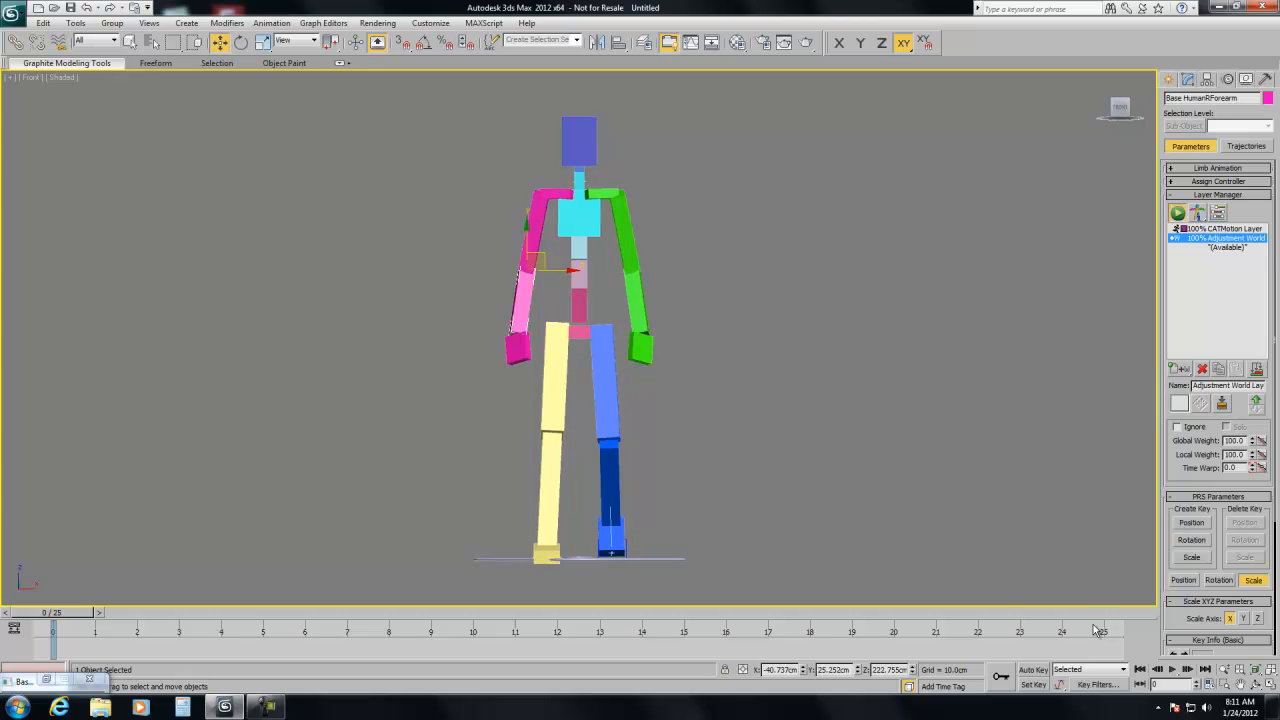
# - With Auto Key on, move the left foot platform about 8.2 cm and the right foot platform about 8.8 cm inward along X
pyautogui.click(1033, 669)
pyautogui.click(1255, 684)
pyautogui.moveTo(626, 432); pyautogui.dragTo(625, 461)
pyautogui.press('w')
pyautogui.click(604, 541)
pyautogui.press('f')
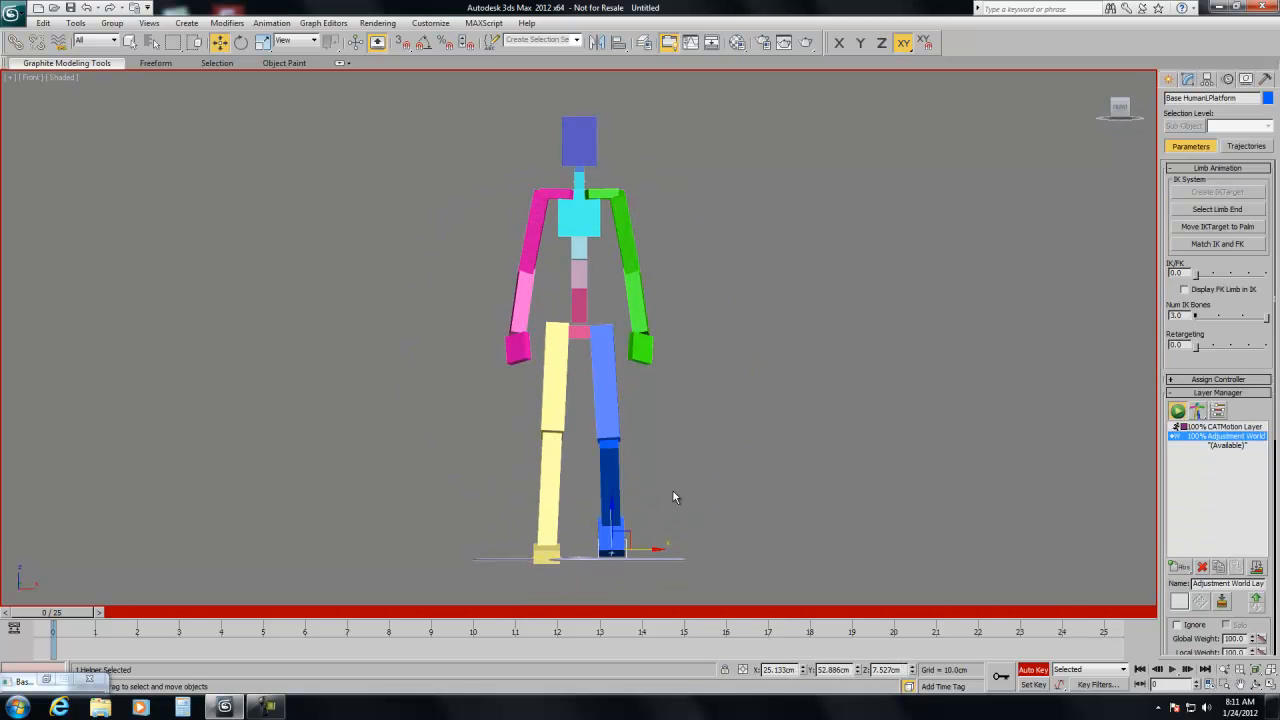
pyautogui.moveTo(637, 548); pyautogui.dragTo(631, 548)
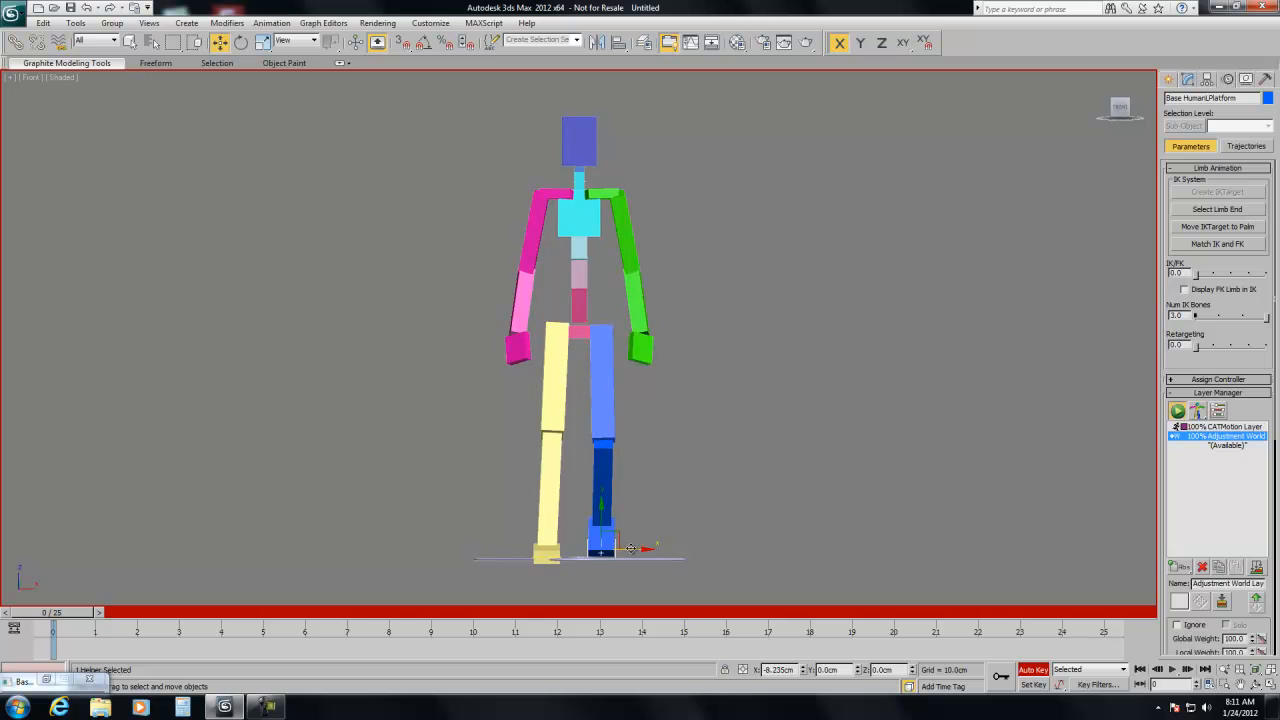
pyautogui.click(535, 556)
pyautogui.moveTo(572, 557); pyautogui.dragTo(583, 560)
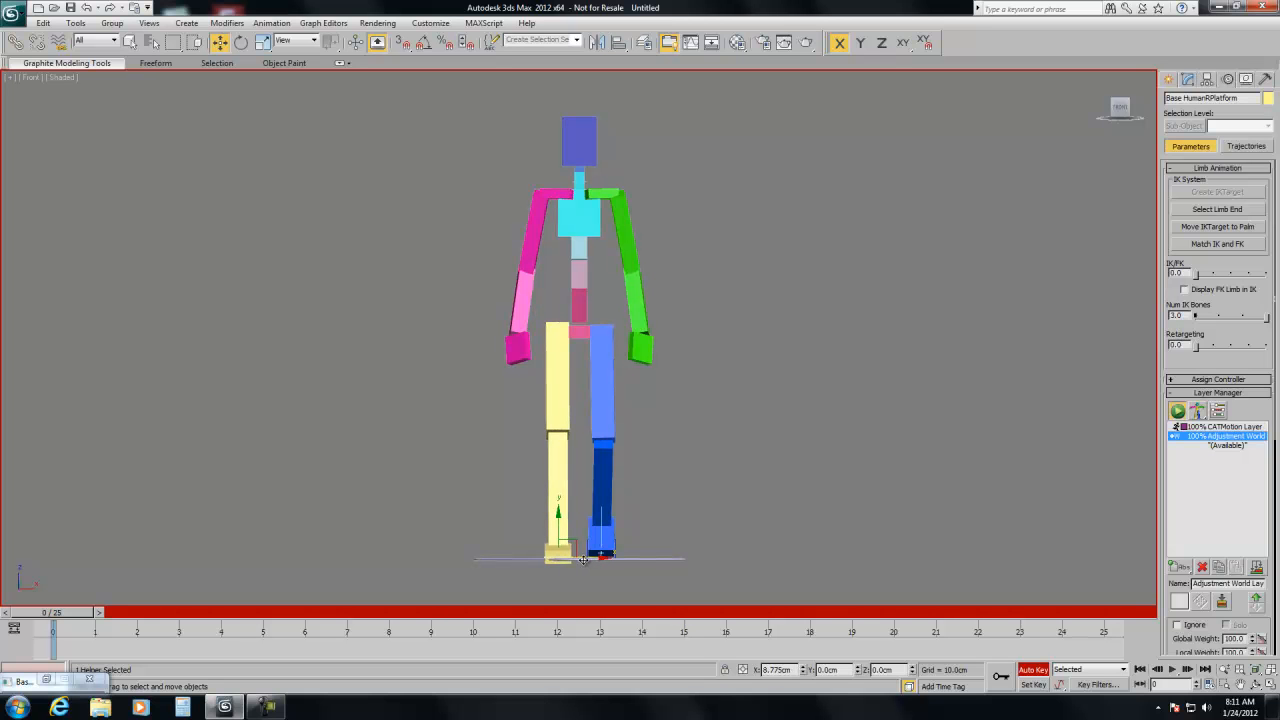
# - Play the walk with the narrowed feet in the maximized Front and Left views, returning to frame 0 each time
pyautogui.click(1184, 669)
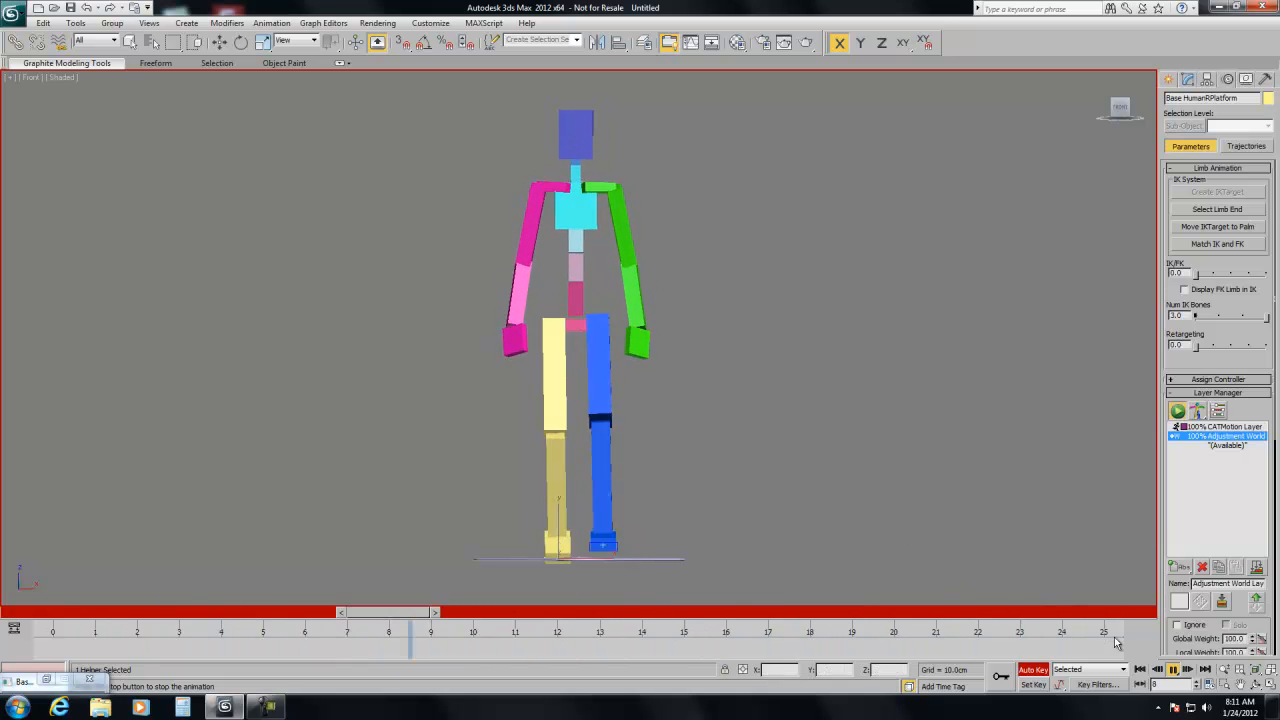
pyautogui.click(1140, 669)
pyautogui.hotkey('alt', 'w')
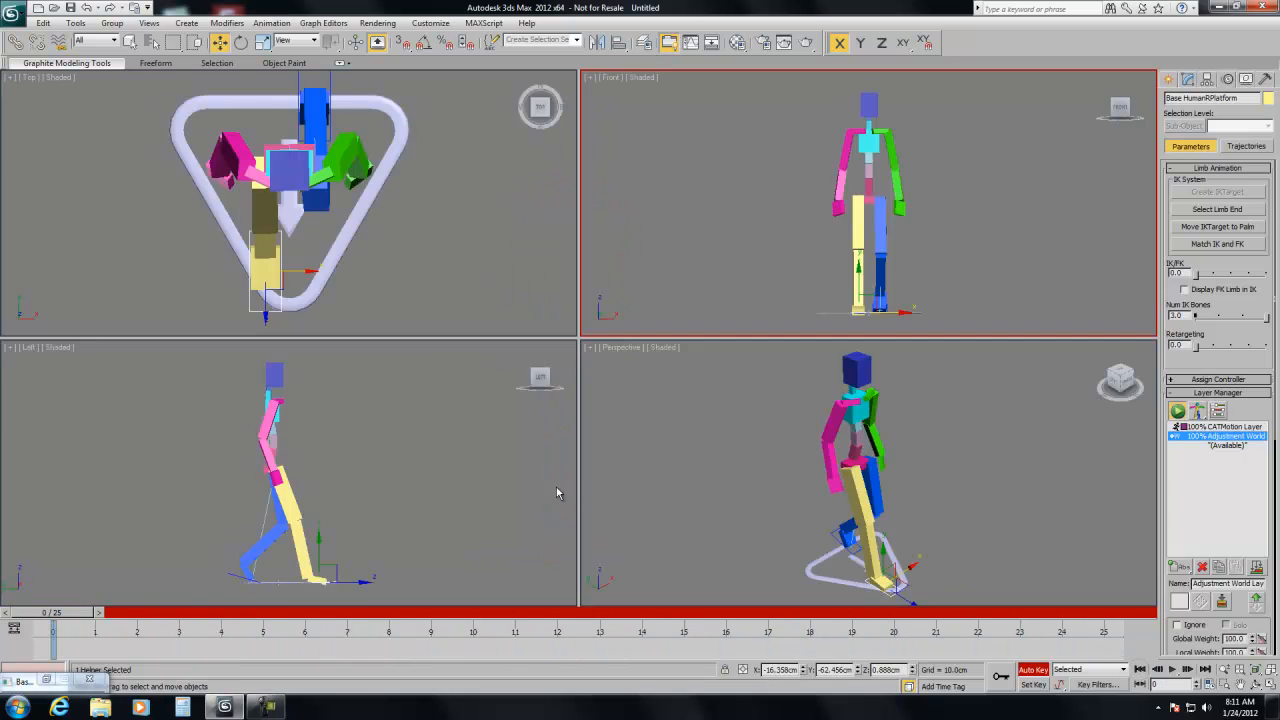
pyautogui.hotkey('alt', 'w')
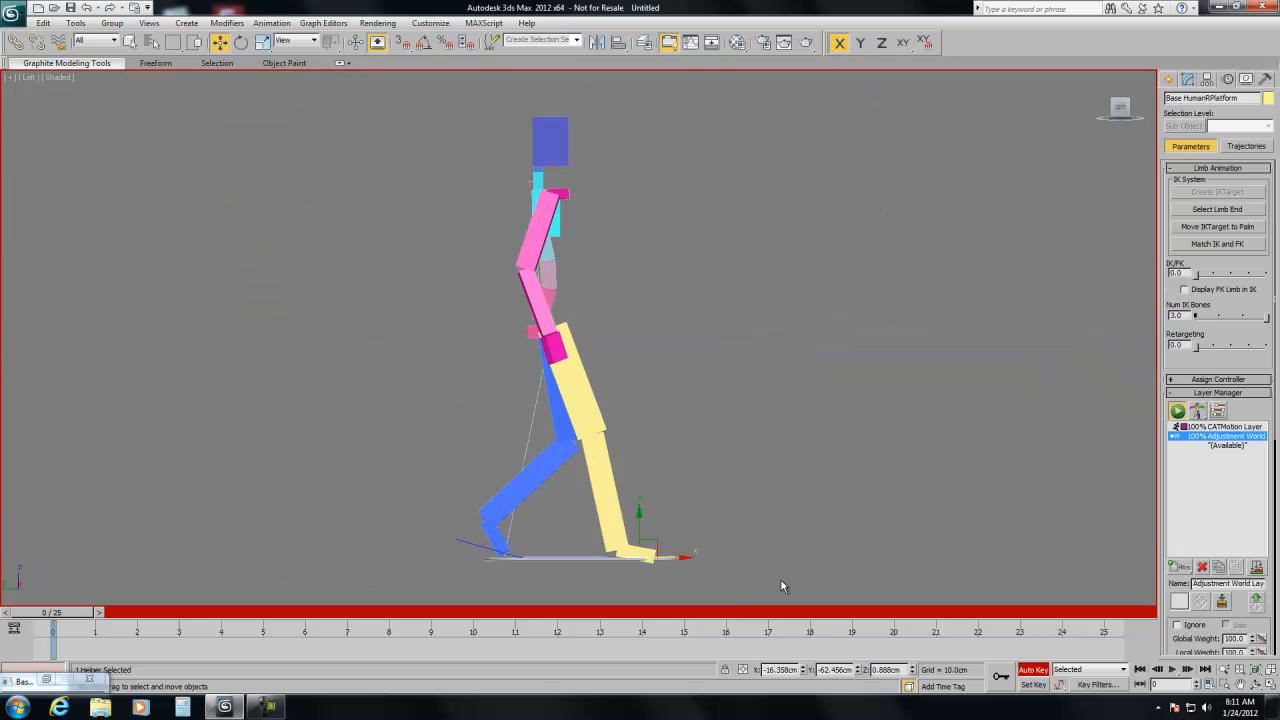
pyautogui.click(1174, 670)
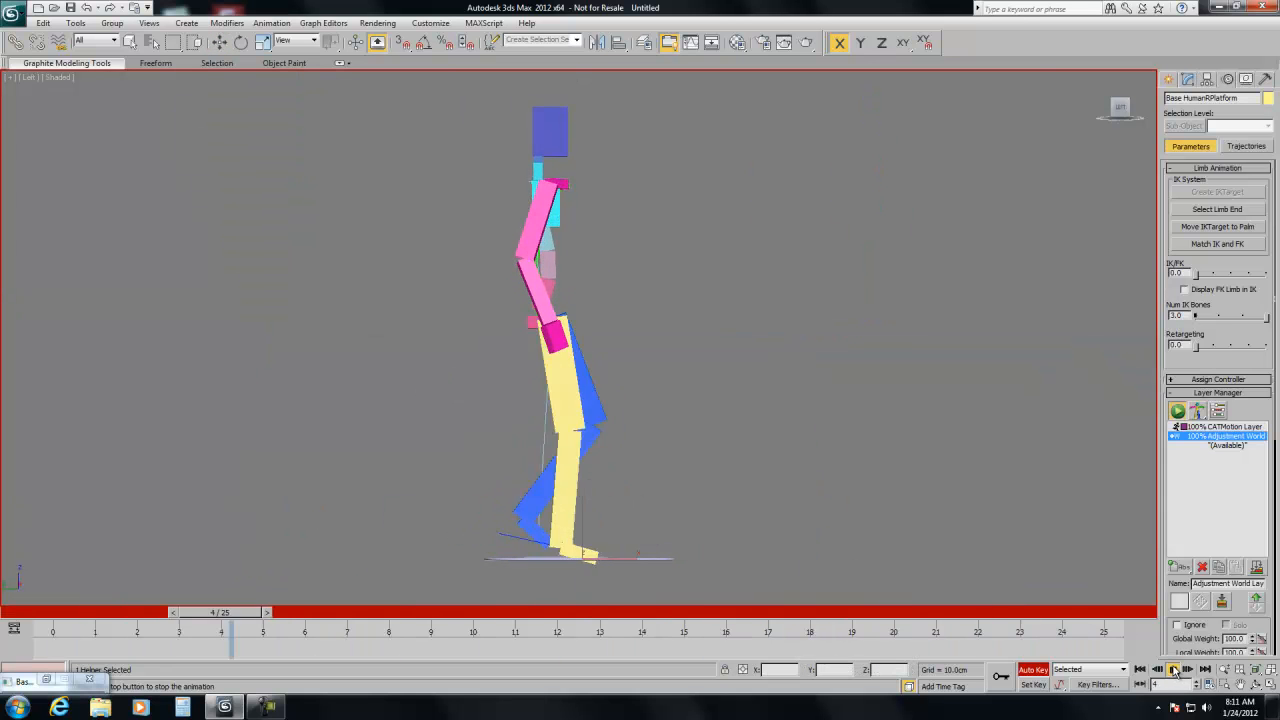
pyautogui.click(1140, 669)
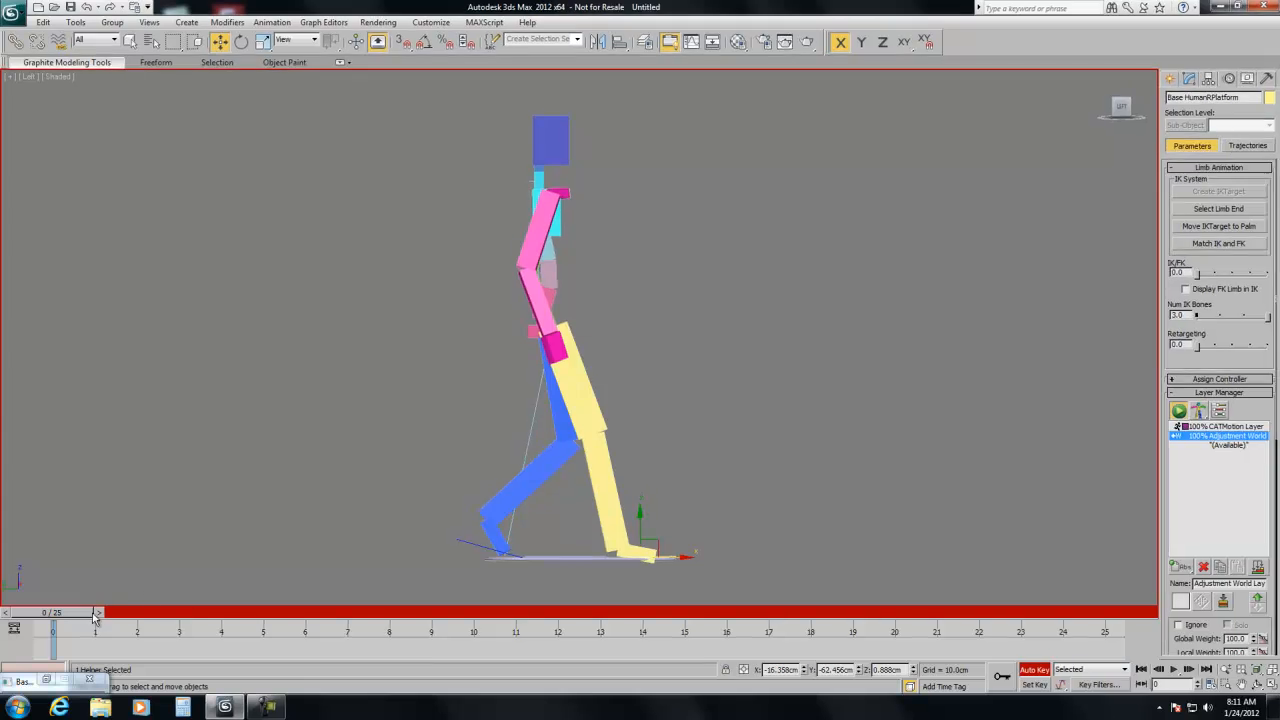
# - Select the pelvis at frame 0 and add another Adjustment World layer named "pelvis"
pyautogui.moveTo(90, 613); pyautogui.dragTo(448, 634)
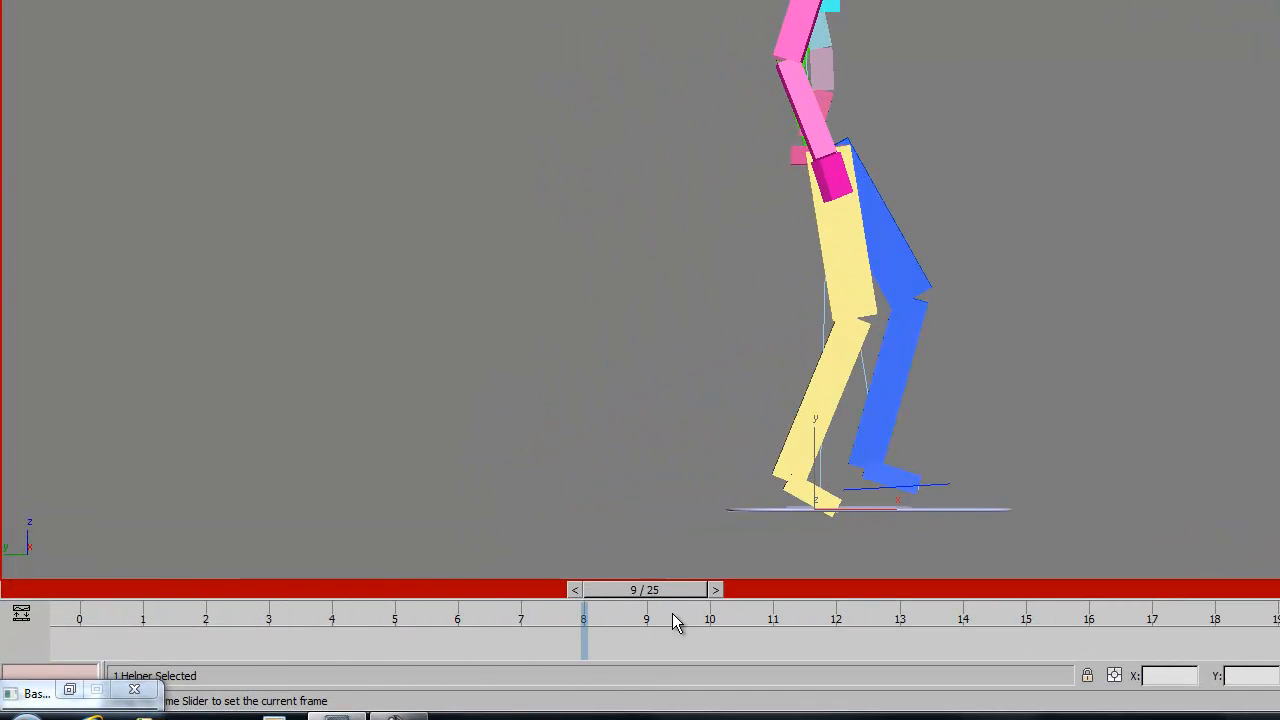
pyautogui.moveTo(676, 622); pyautogui.dragTo(110, 622)
pyautogui.click(797, 170)
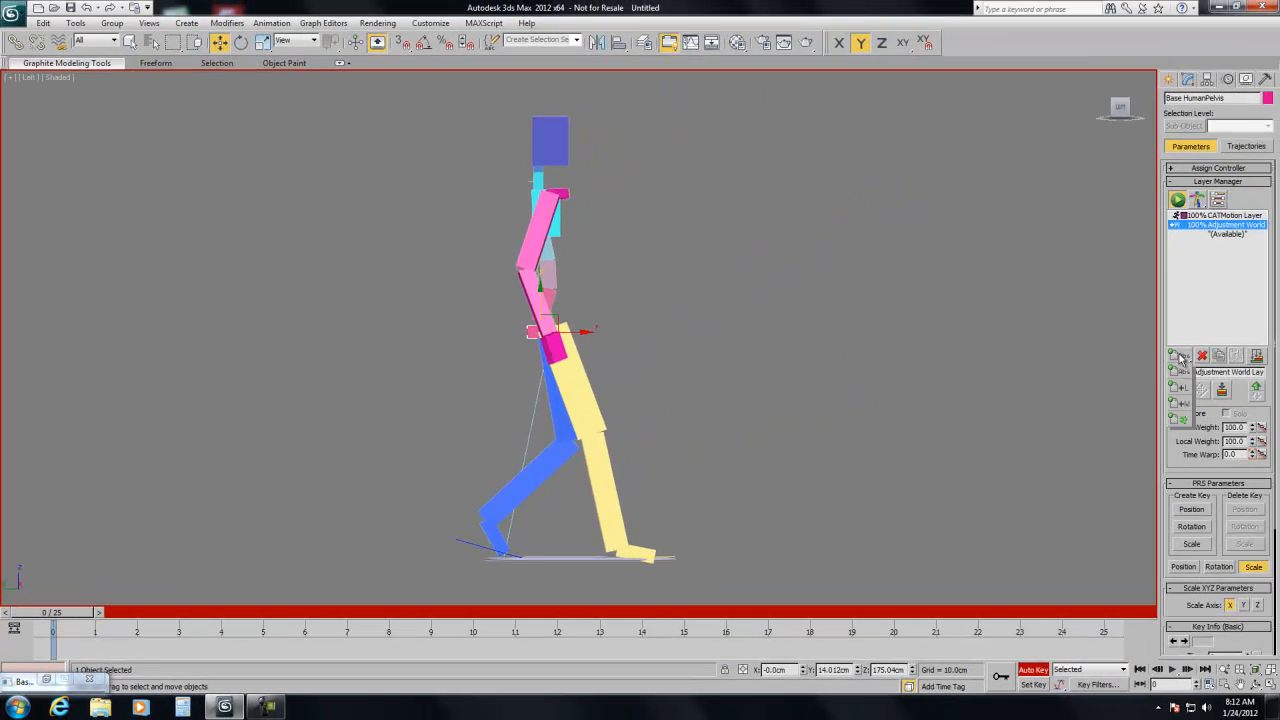
pyautogui.click(1178, 403)
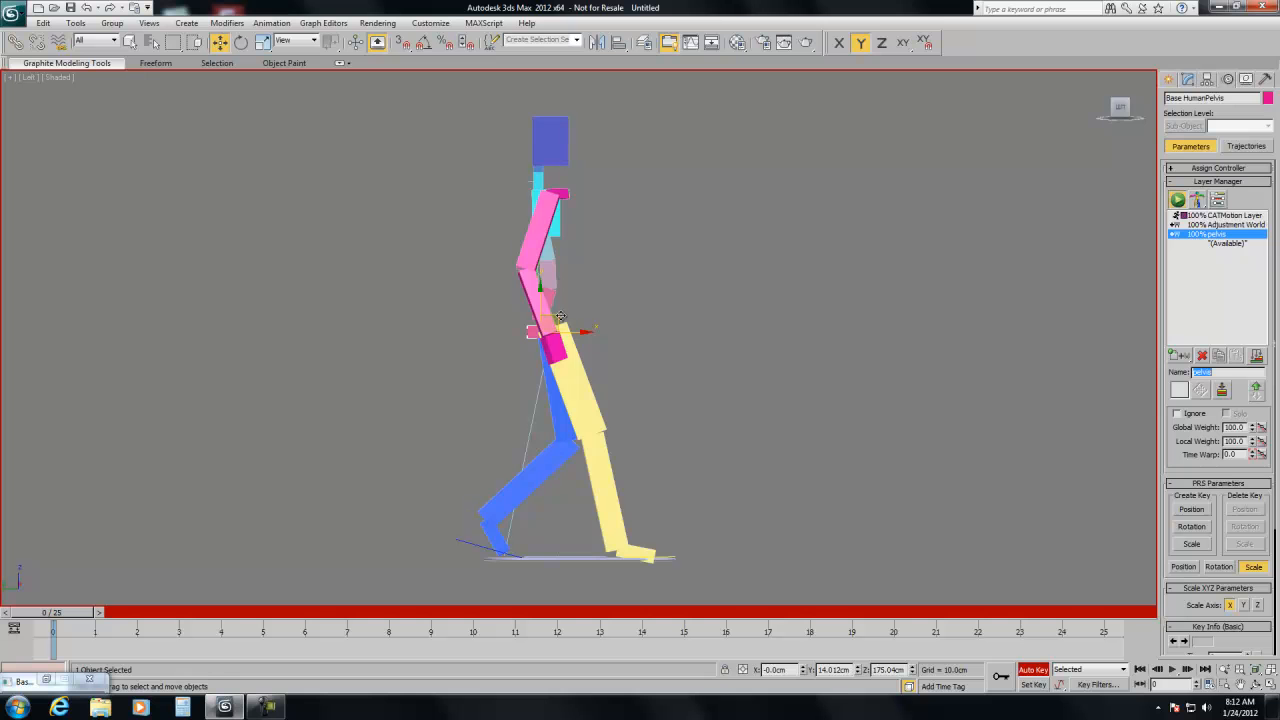
# - Move the pelvis forward and down to about Y -0.49 cm, Z 168.37 cm, and rotate it about -4 degrees around Z
pyautogui.moveTo(558, 314); pyautogui.dragTo(591, 341)
pyautogui.rightClick(632, 344)
pyautogui.click(650, 363)
pyautogui.moveTo(594, 323); pyautogui.dragTo(597, 329)
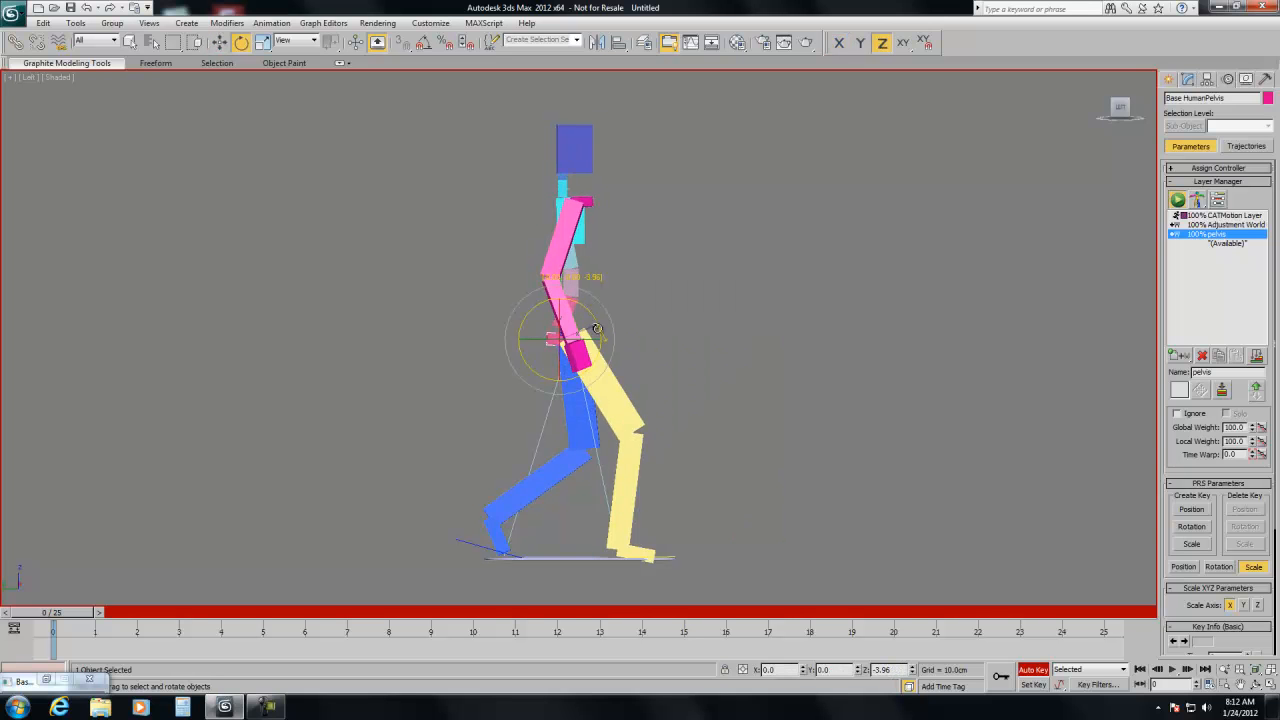
pyautogui.rightClick(657, 345)
pyautogui.click(664, 351)
pyautogui.moveTo(571, 323); pyautogui.dragTo(570, 325)
# - Play the walk with the lowered pelvis in the Left view and return to frame 0
pyautogui.moveTo(88, 620)
pyautogui.mouseDown()
pyautogui.moveTo(462, 630)
pyautogui.moveTo(70, 628)
pyautogui.mouseUp()
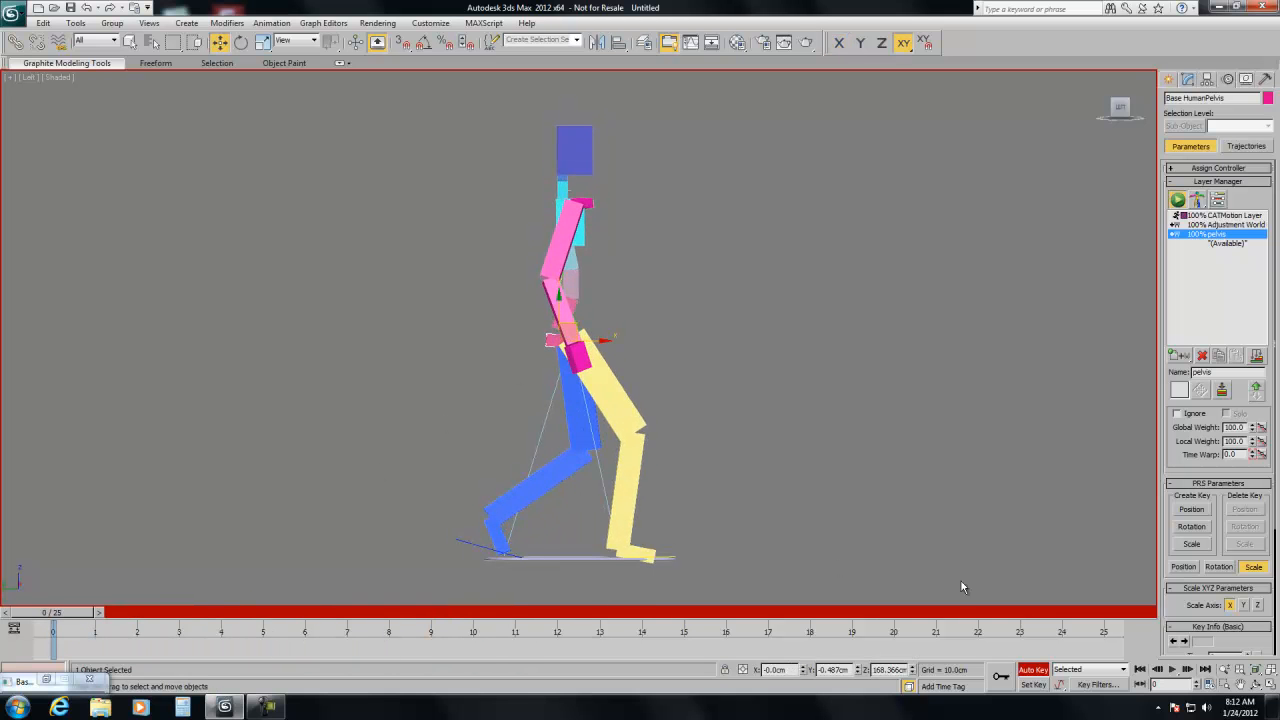
pyautogui.click(1172, 669)
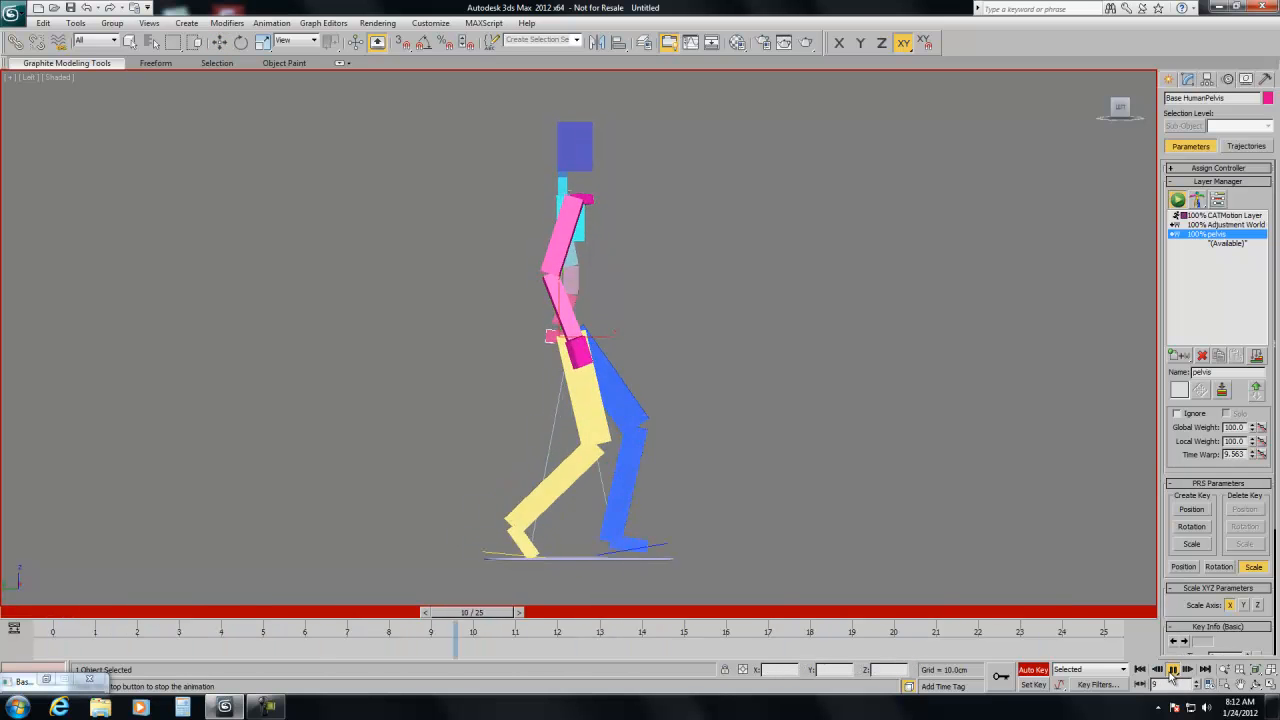
pyautogui.click(1139, 670)
# - Raise the pelvis about 5.7 cm at frame 6
pyautogui.moveTo(82, 614); pyautogui.dragTo(254, 647)
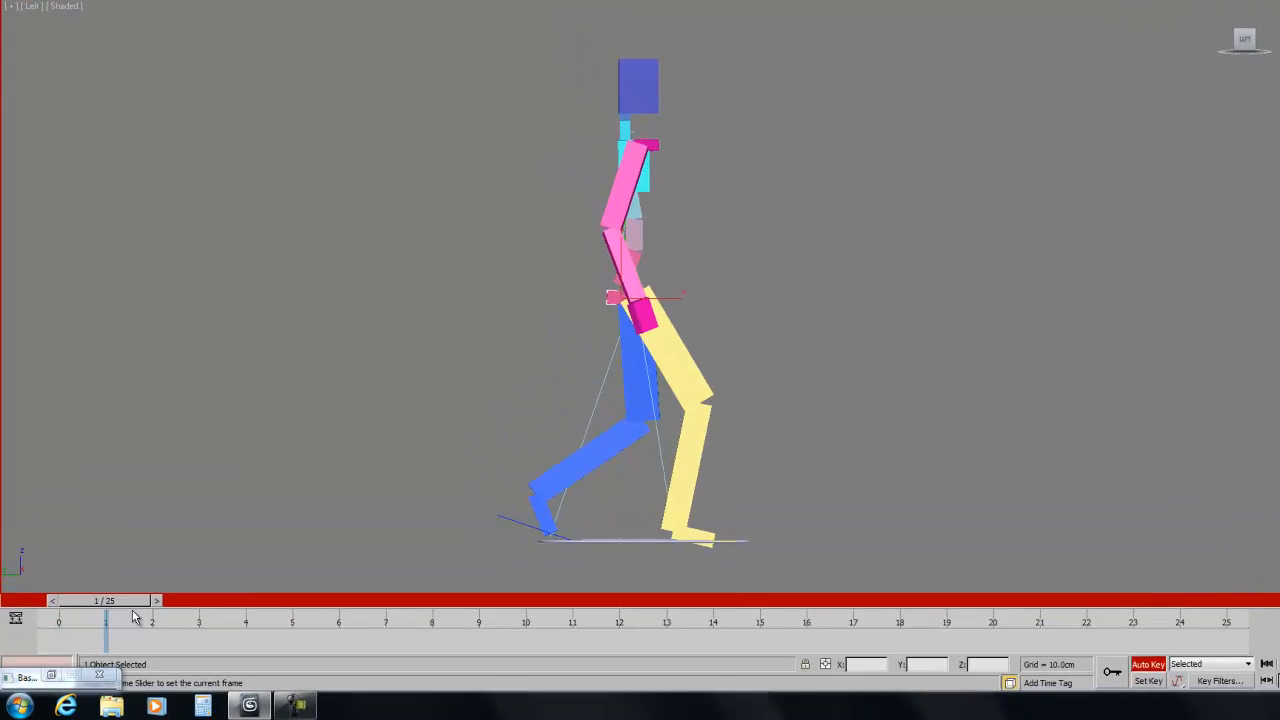
pyautogui.moveTo(382, 611); pyautogui.dragTo(504, 625)
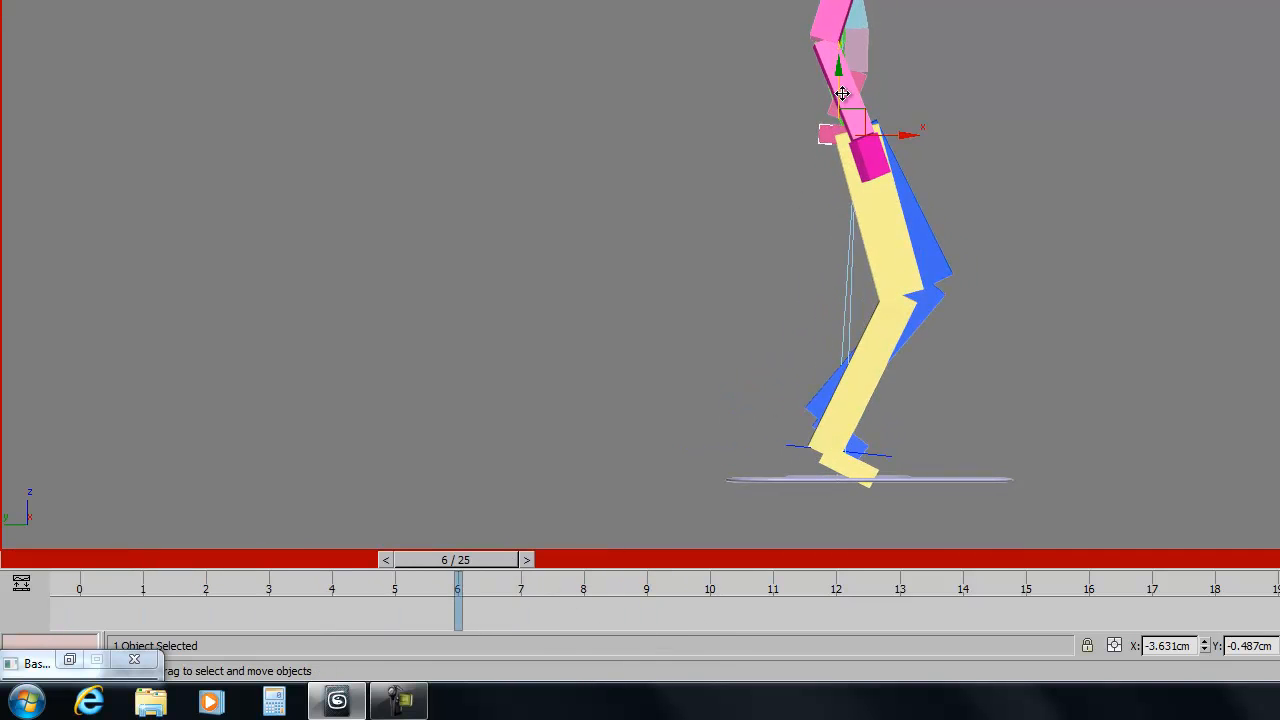
pyautogui.moveTo(838, 90); pyautogui.dragTo(841, 80)
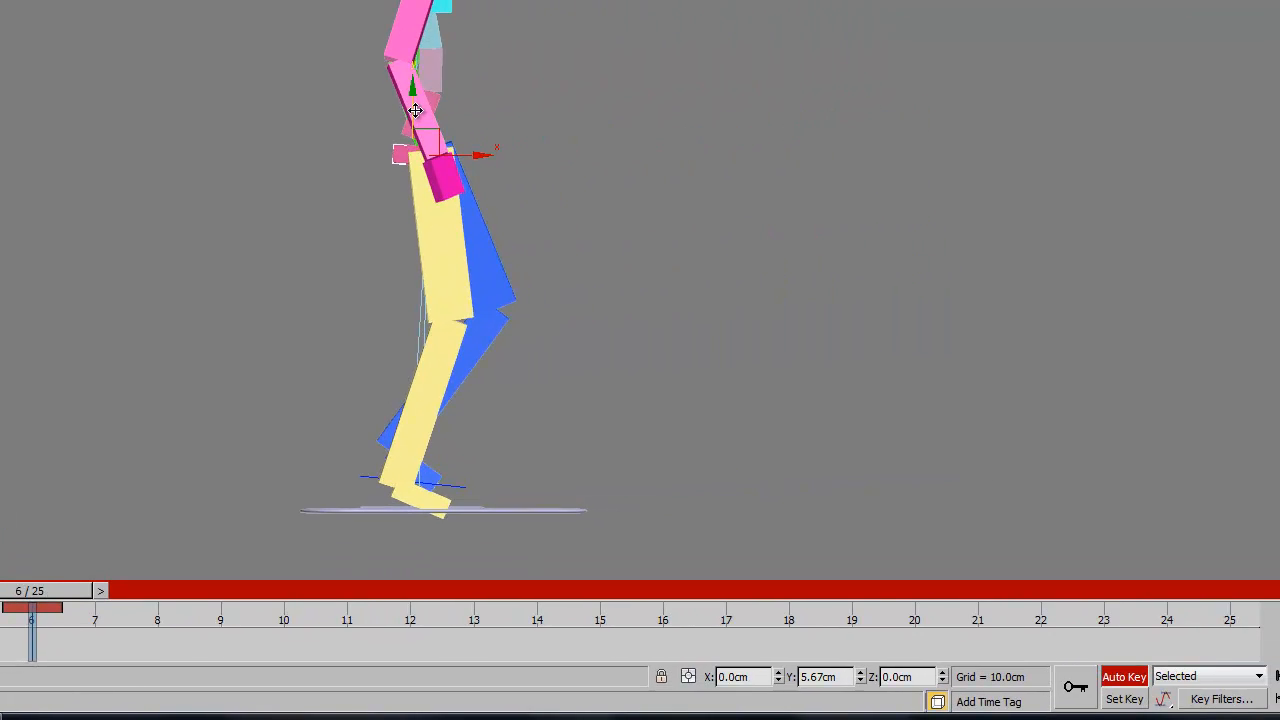
pyautogui.moveTo(415, 110); pyautogui.dragTo(415, 110)
# - Copy the pelvis key at frame 0 to frames 13 and 25, and the key at frame 6 to frame 19
pyautogui.moveTo(14, 590); pyautogui.dragTo(474, 645)
pyautogui.click(38, 636)
pyautogui.keyDown('shift'); pyautogui.moveTo(40, 636); pyautogui.dragTo(480, 638); pyautogui.keyUp('shift')
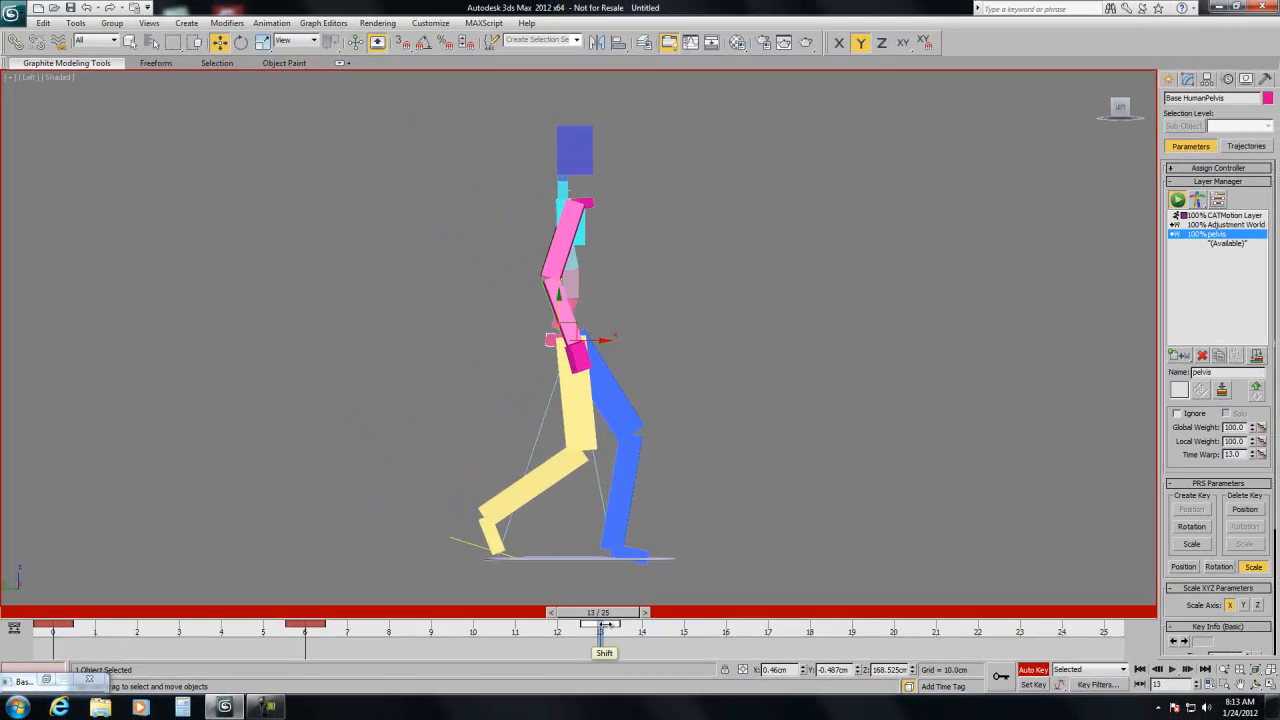
pyautogui.keyDown('shift'); pyautogui.moveTo(600, 624); pyautogui.dragTo(985, 652); pyautogui.keyUp('shift')
pyautogui.keyDown('shift'); pyautogui.moveTo(1110, 655); pyautogui.dragTo(1110, 655); pyautogui.keyUp('shift')
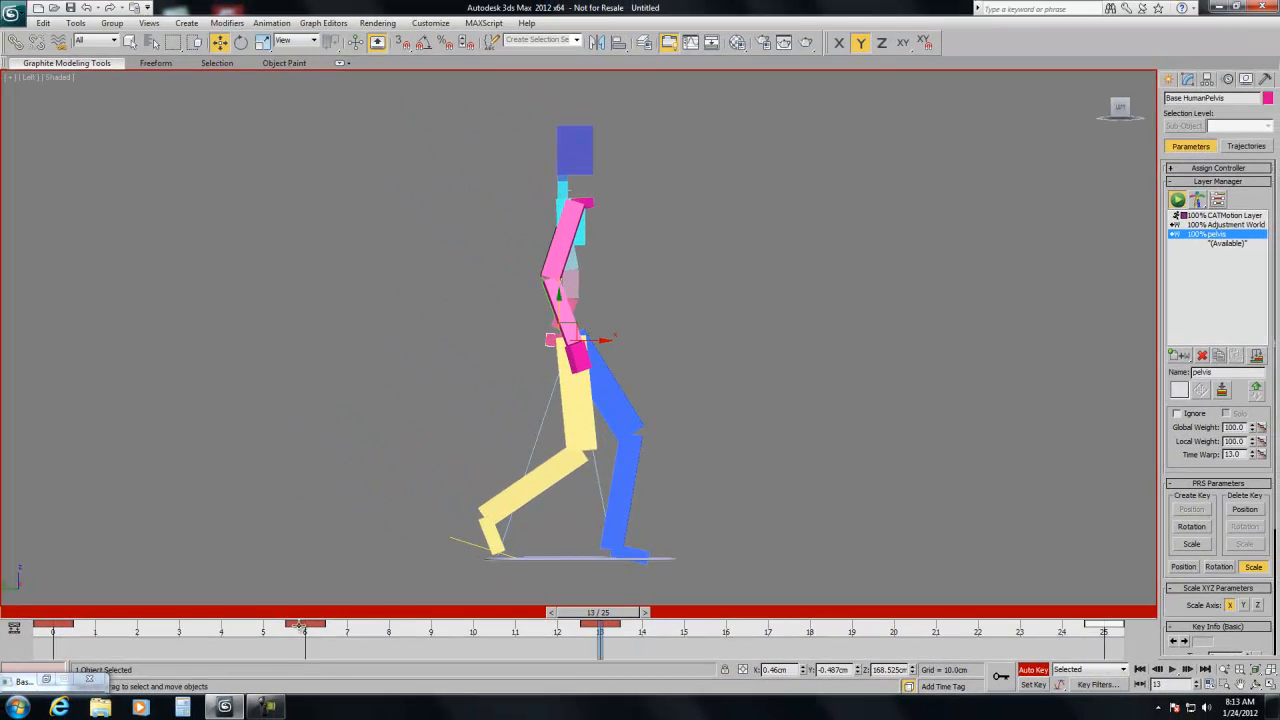
pyautogui.keyDown('shift'); pyautogui.moveTo(305, 624); pyautogui.dragTo(777, 653); pyautogui.keyUp('shift')
pyautogui.keyDown('shift'); pyautogui.moveTo(875, 663); pyautogui.dragTo(857, 628); pyautogui.keyUp('shift')
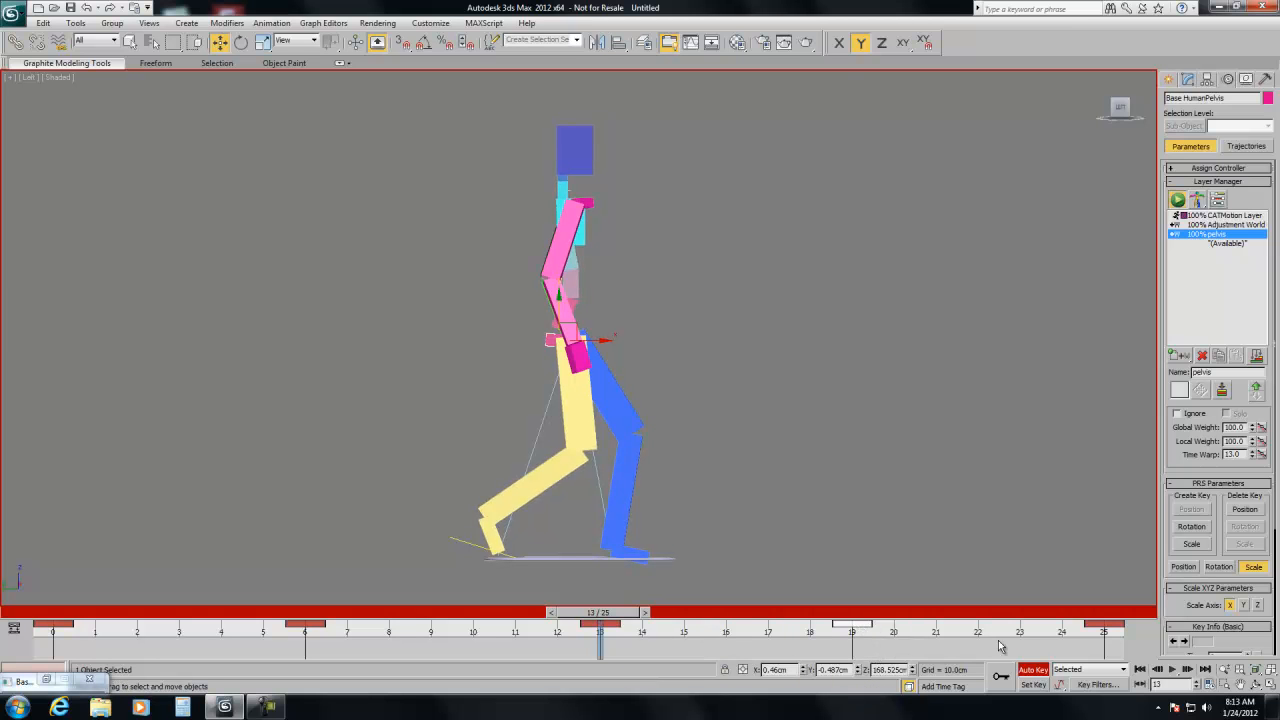
# - Check the pelvis's rise and fall by playing the walk in the Left and Front views, and go back to four viewports
pyautogui.click(1171, 668)
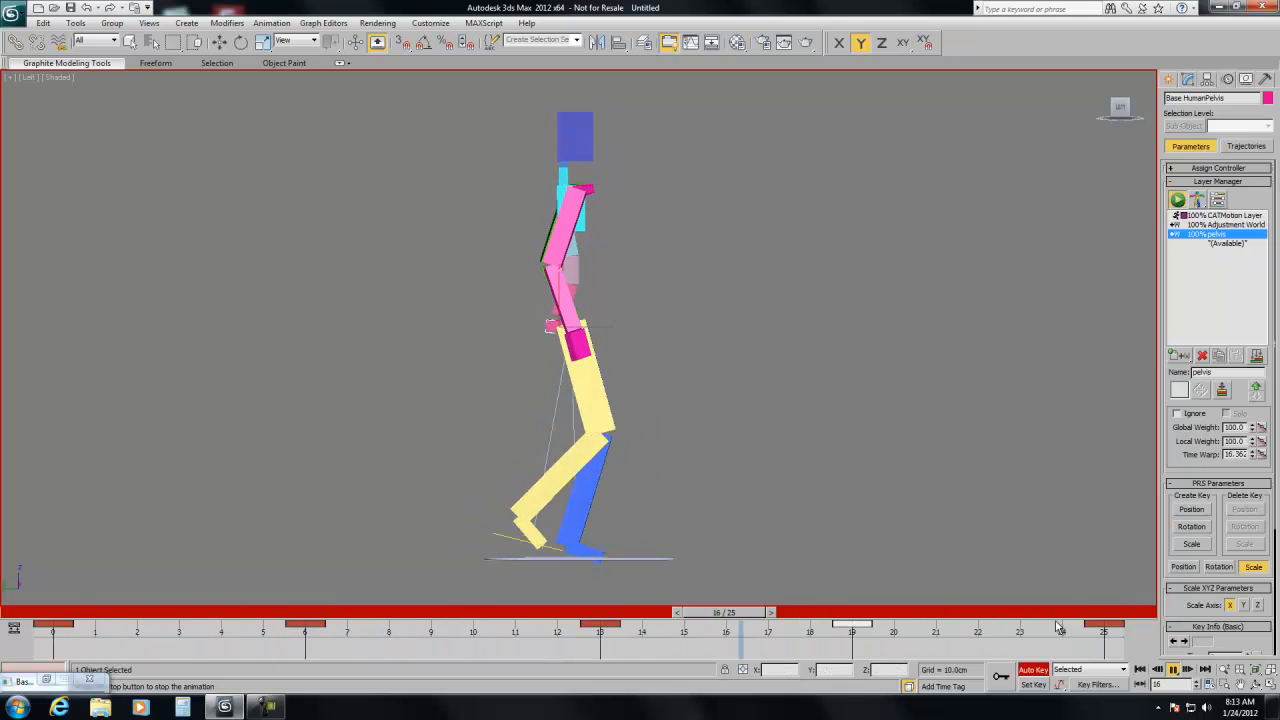
pyautogui.click(1140, 669)
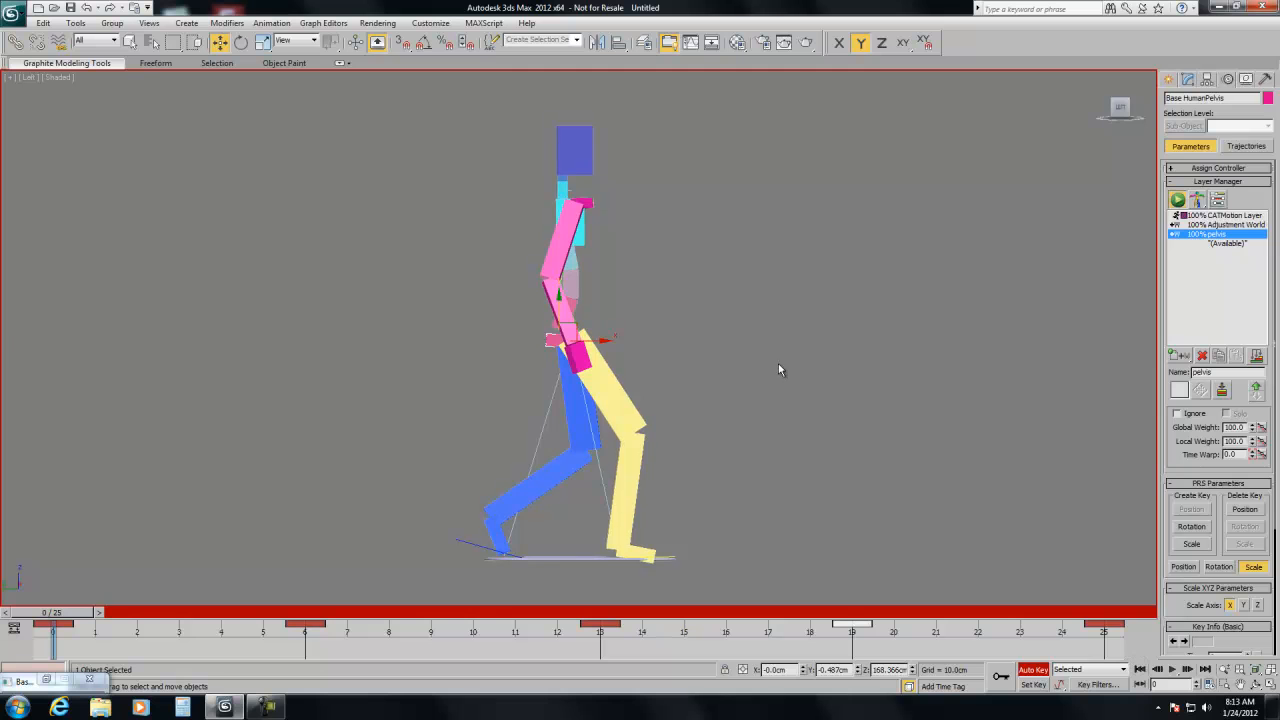
pyautogui.hotkey('alt', 'w')
pyautogui.rightClick(775, 267)
pyautogui.hotkey('alt', 'w')
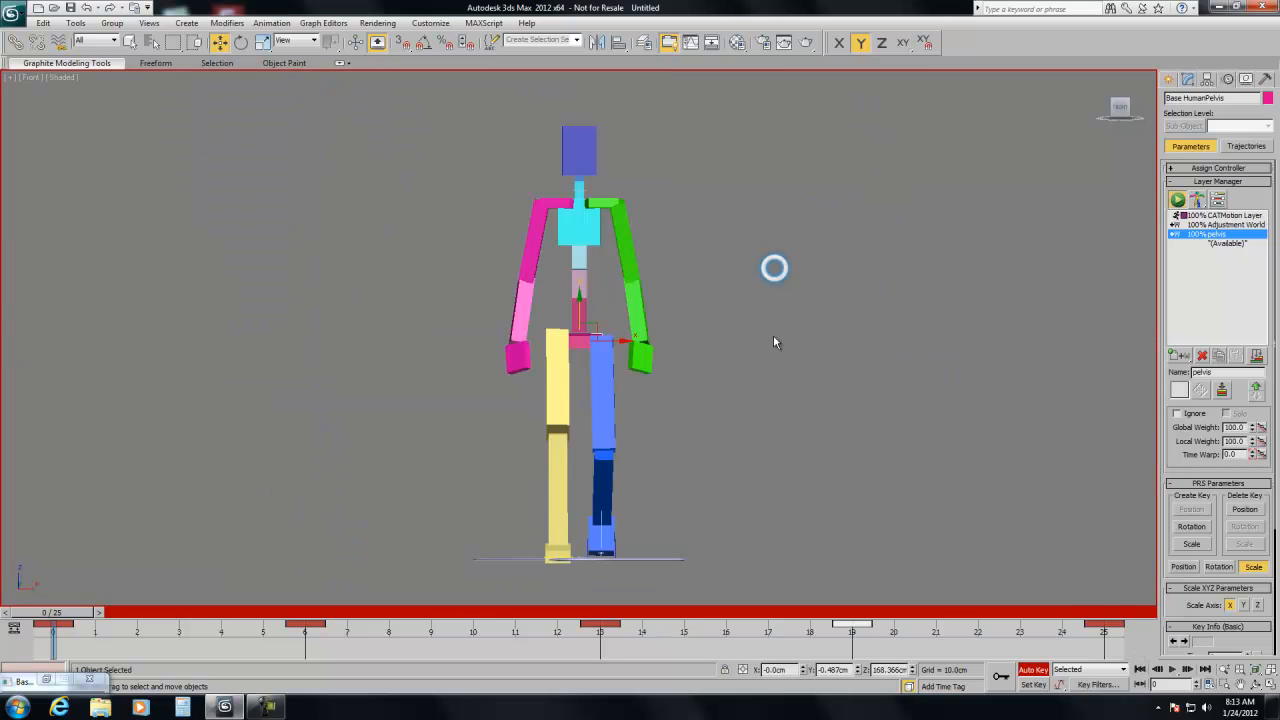
pyautogui.click(1174, 670)
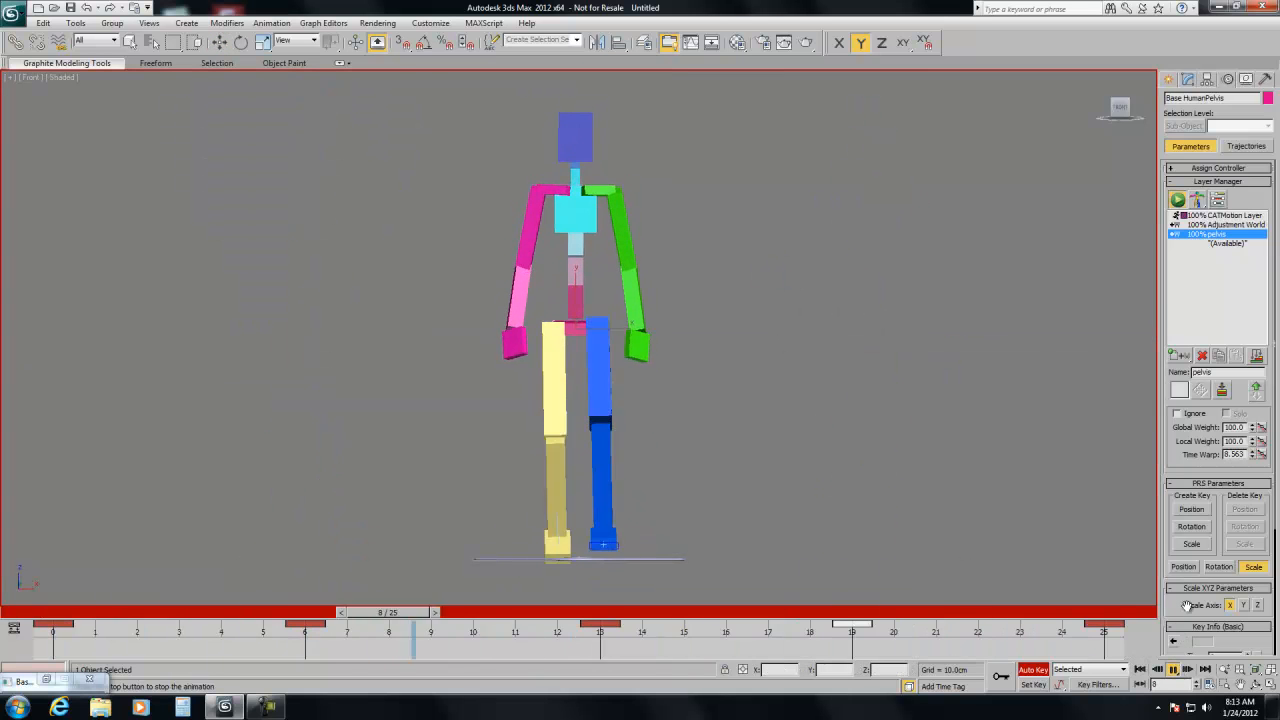
pyautogui.click(1141, 669)
pyautogui.hotkey('alt', 'w')
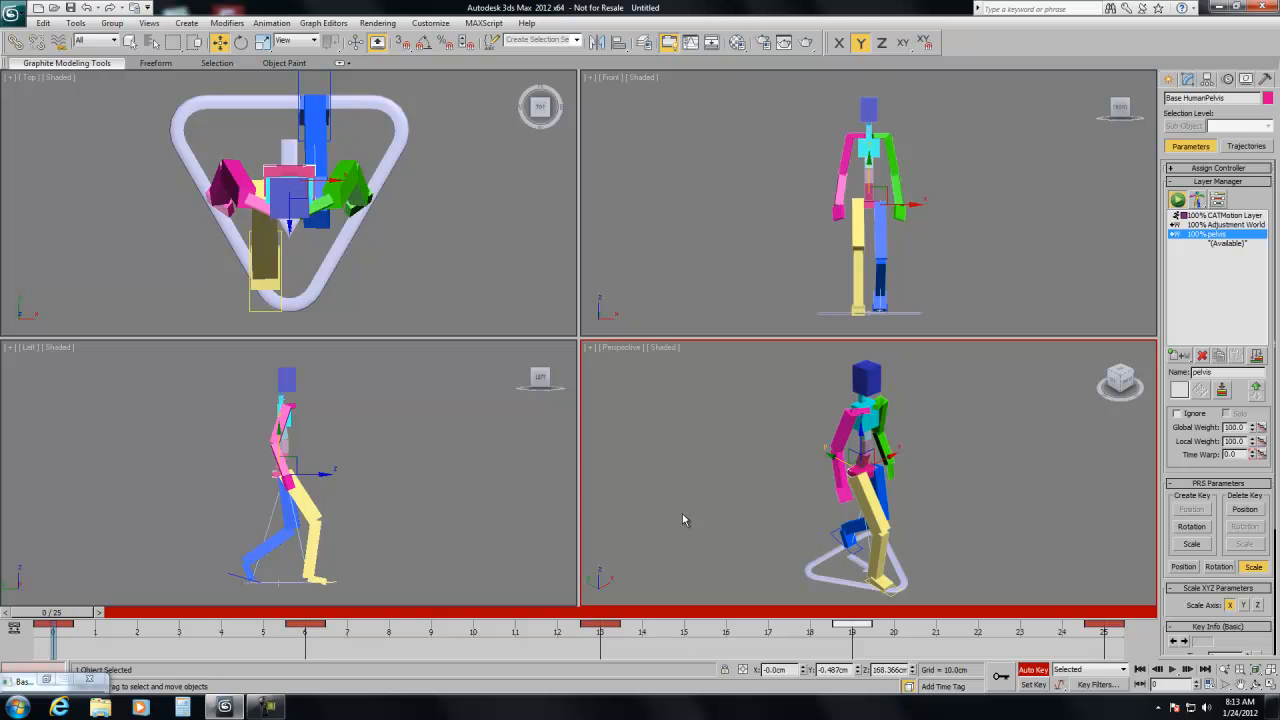
# - Restore the CATMotion Editor and show the pelvis's Twist curve
pyautogui.click(44, 681)
pyautogui.doubleClick(481, 144)
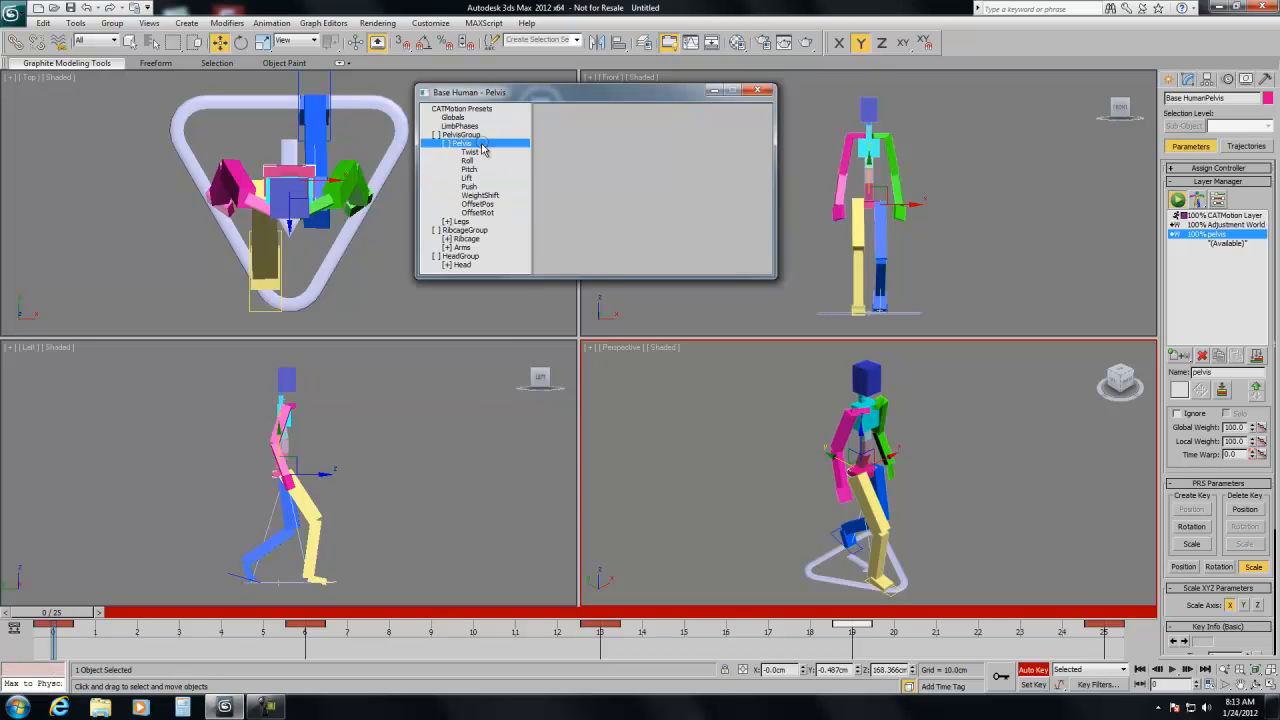
pyautogui.click(469, 152)
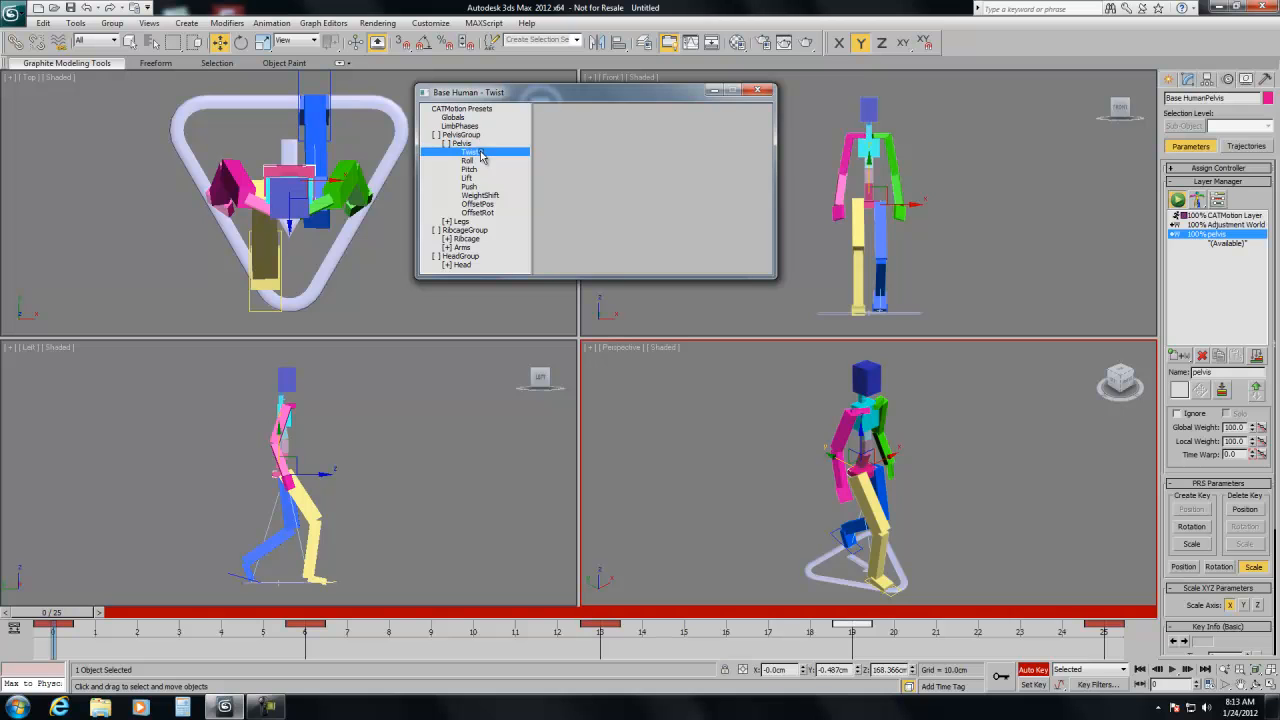
# - Make the Top viewport active and turn off Auto Key
pyautogui.click(838, 254)
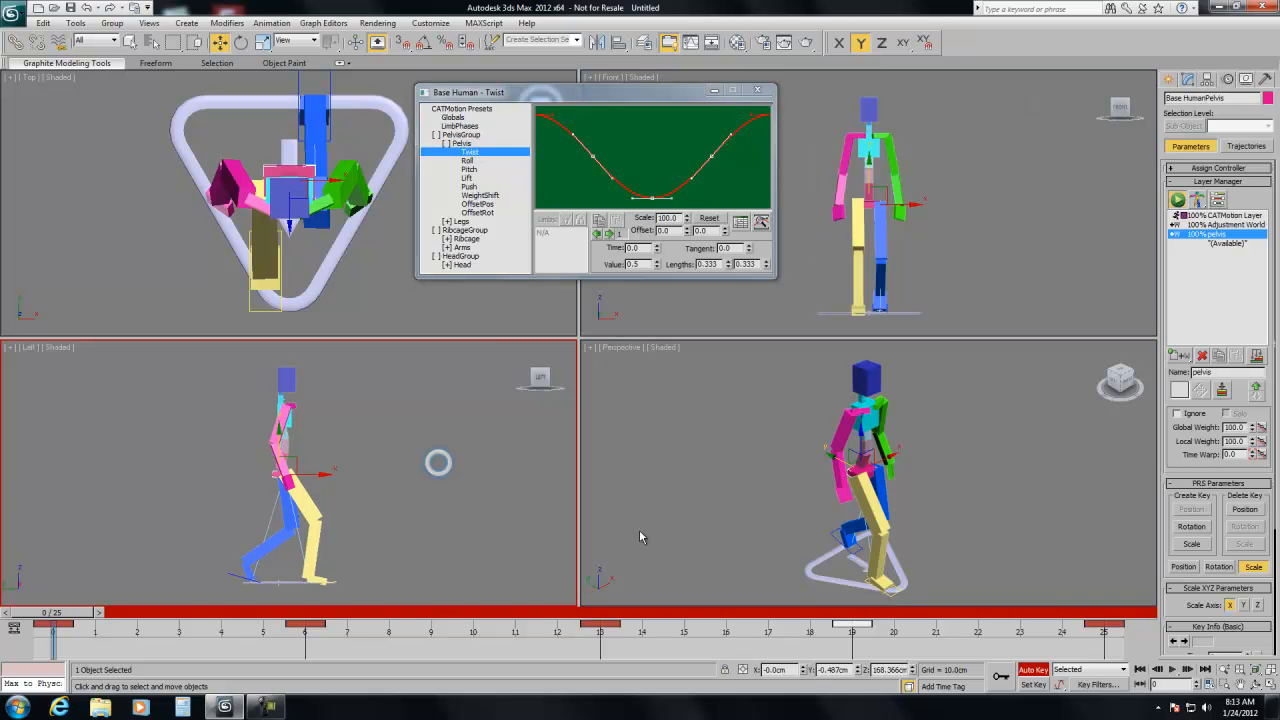
pyautogui.rightClick(424, 310)
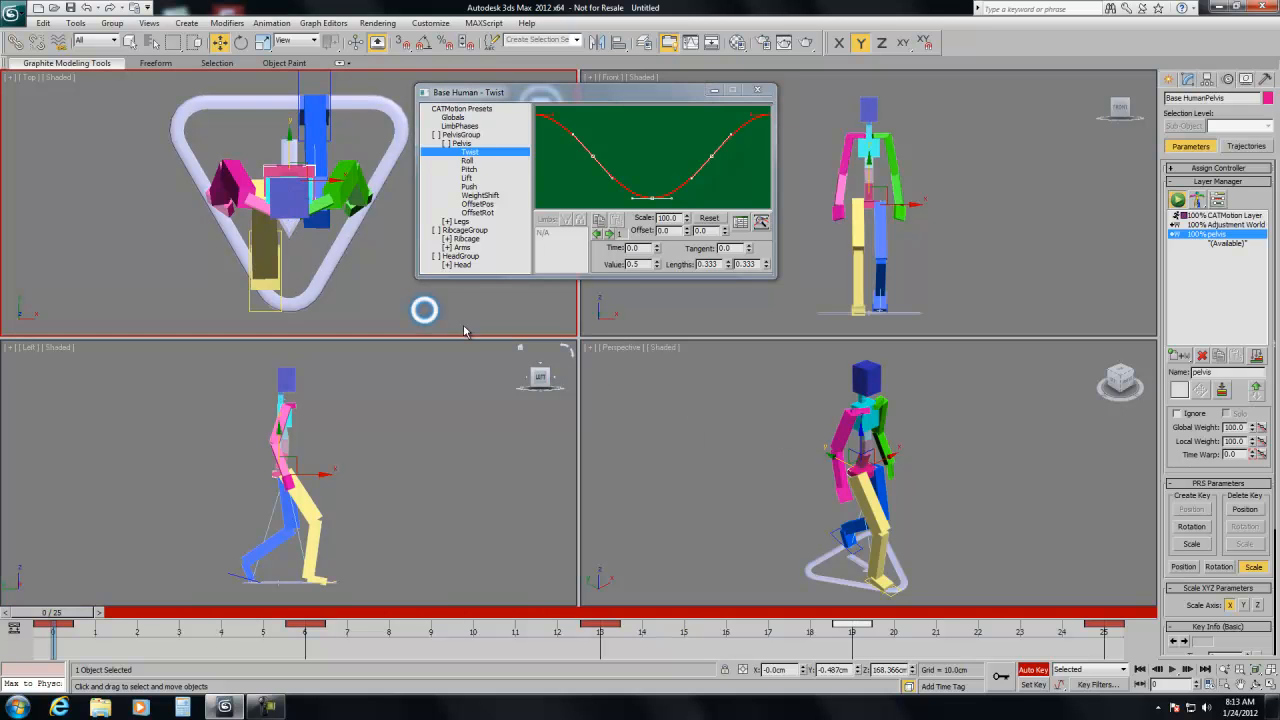
pyautogui.click(1172, 669)
pyautogui.click(1036, 670)
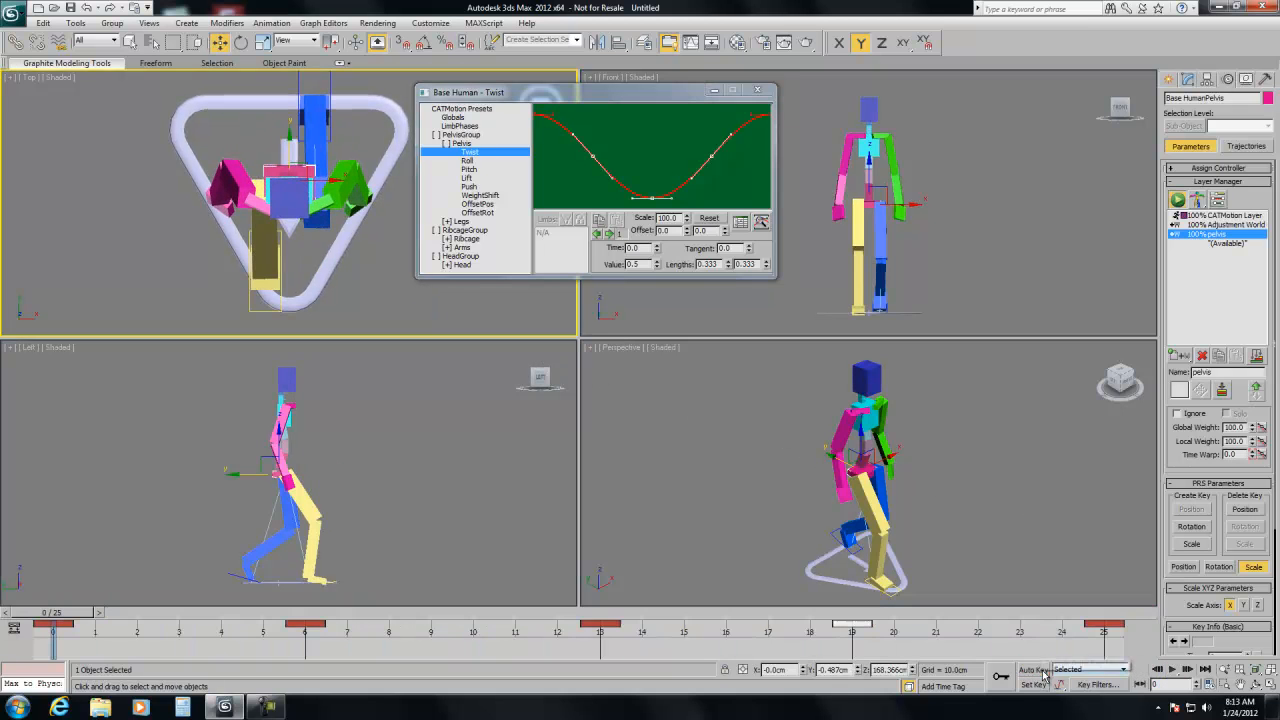
# - Reset the pelvis's Twist curve on the CATMotion layer while the walk plays, and check it in the Front, Perspective and Left views
pyautogui.click(1207, 217)
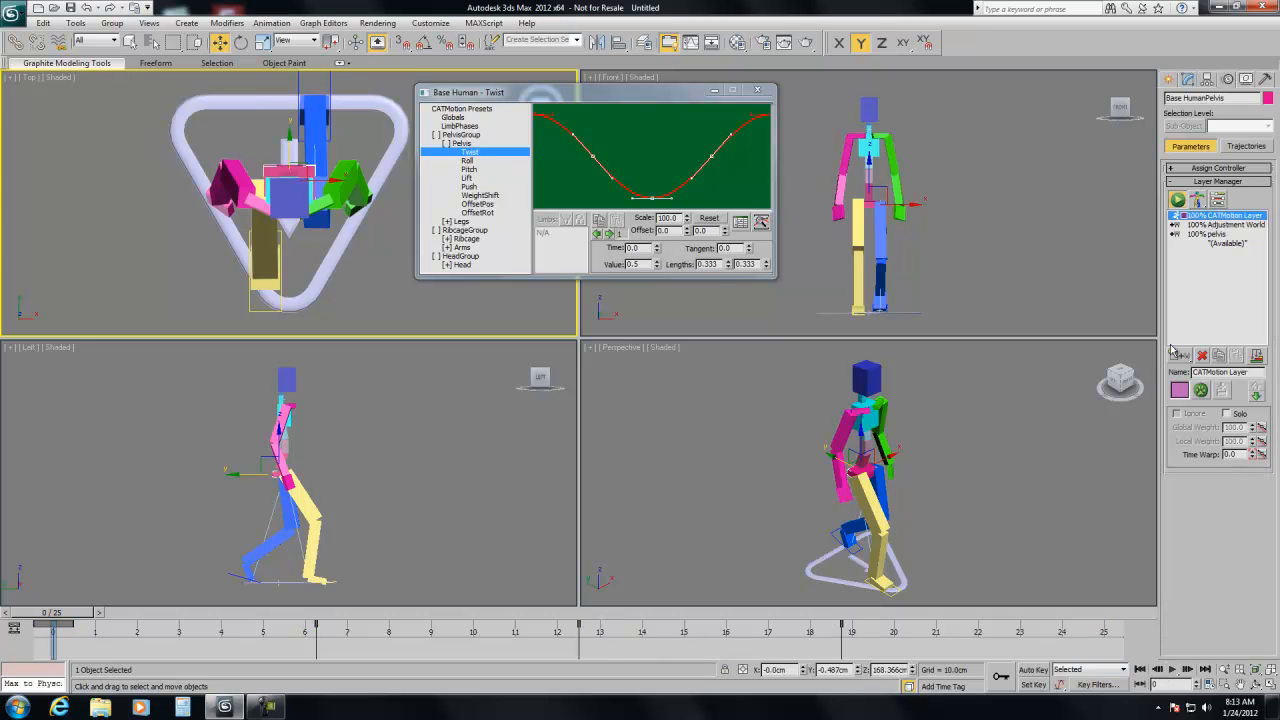
pyautogui.click(1173, 669)
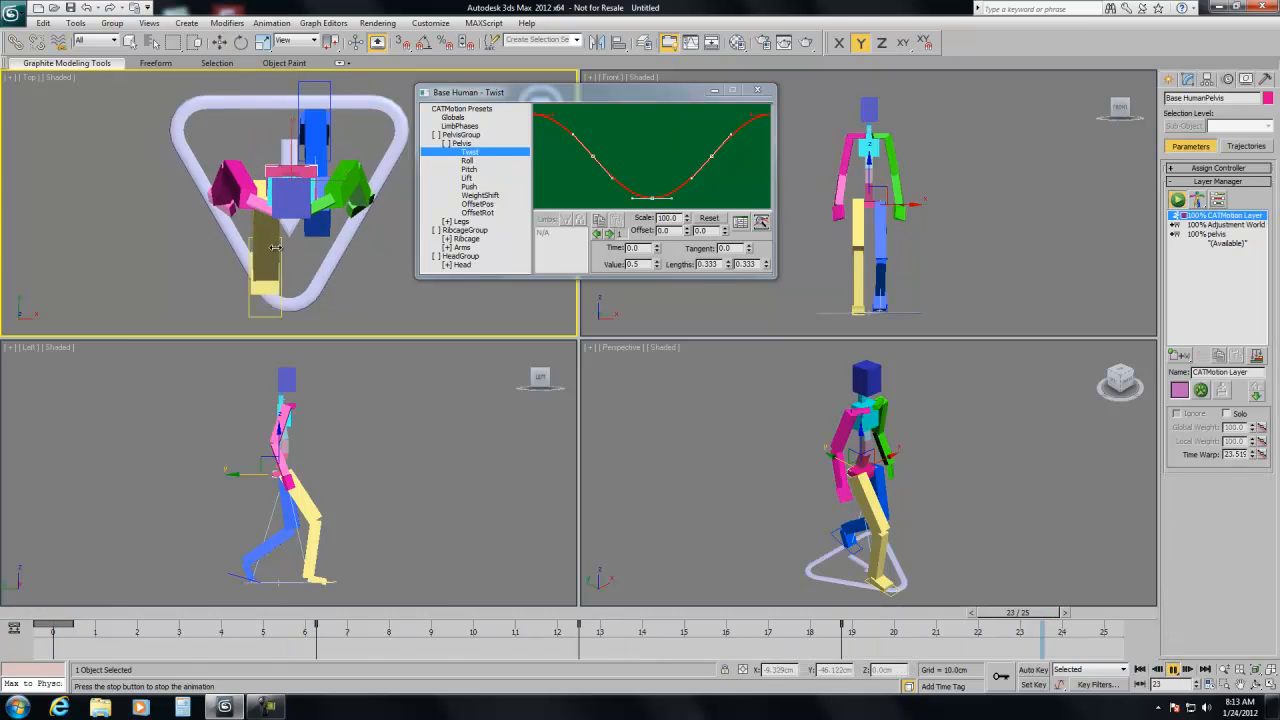
pyautogui.click(703, 220)
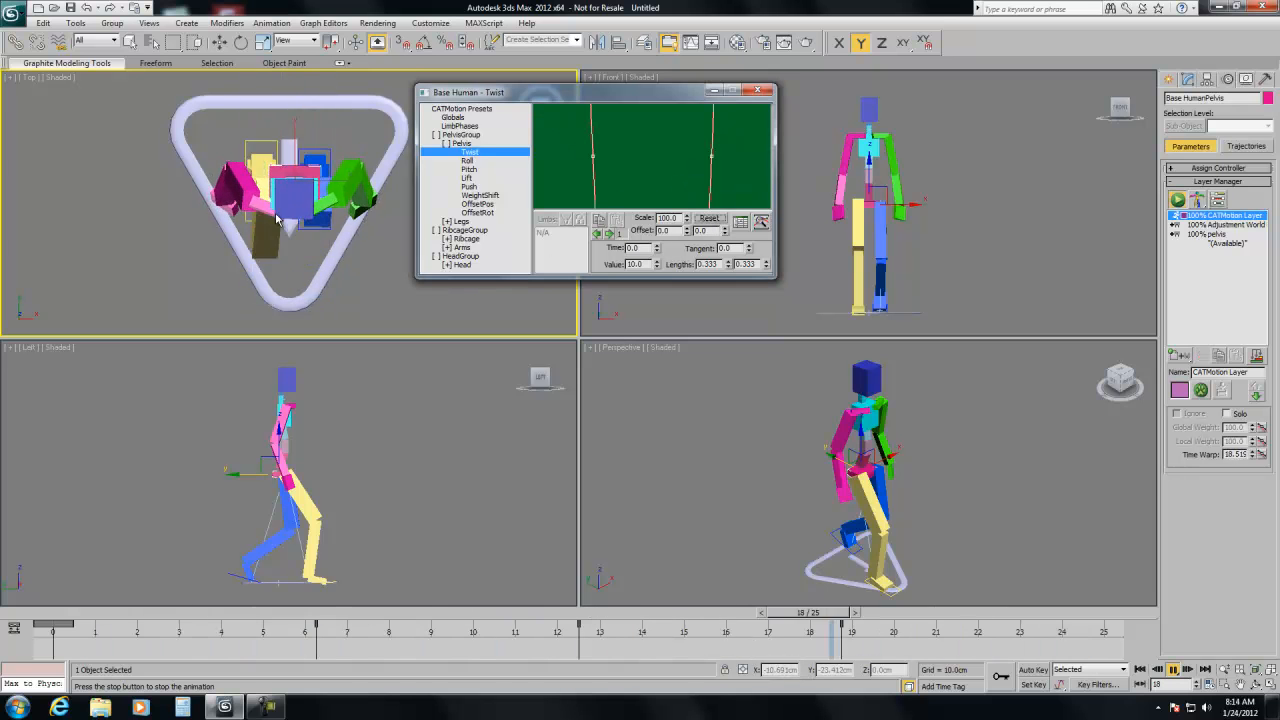
pyautogui.rightClick(927, 262)
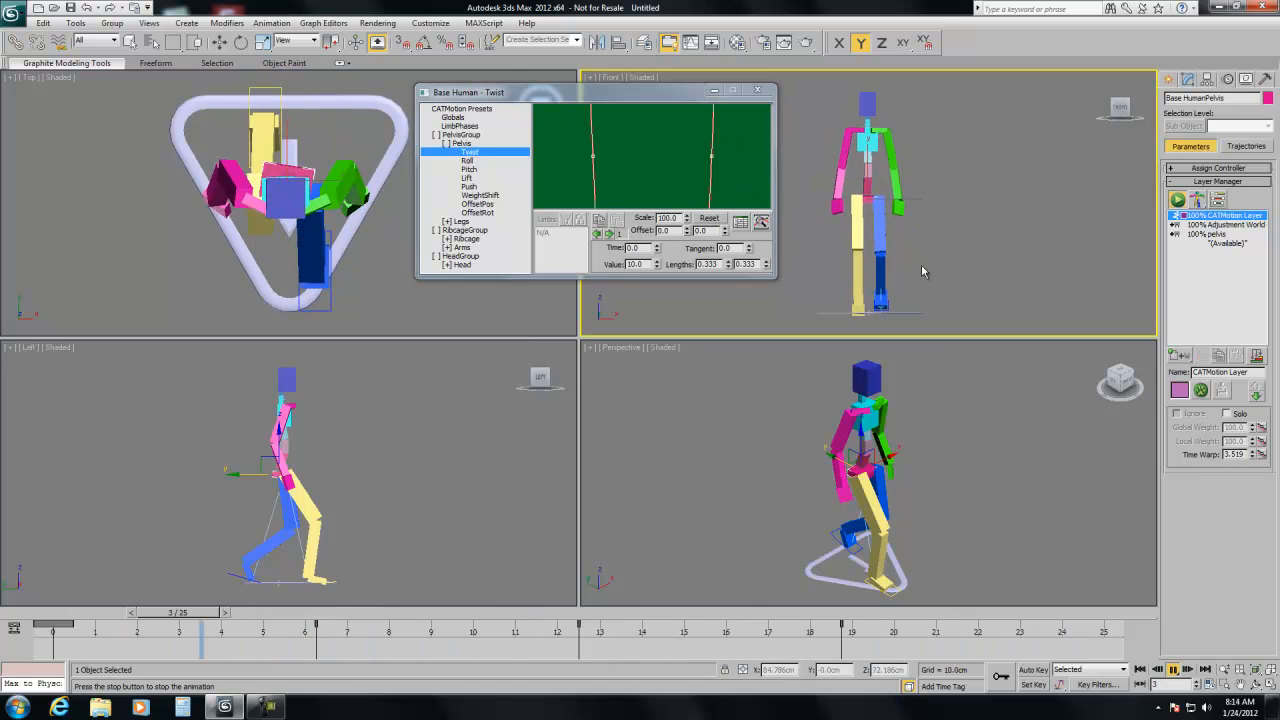
pyautogui.rightClick(749, 449)
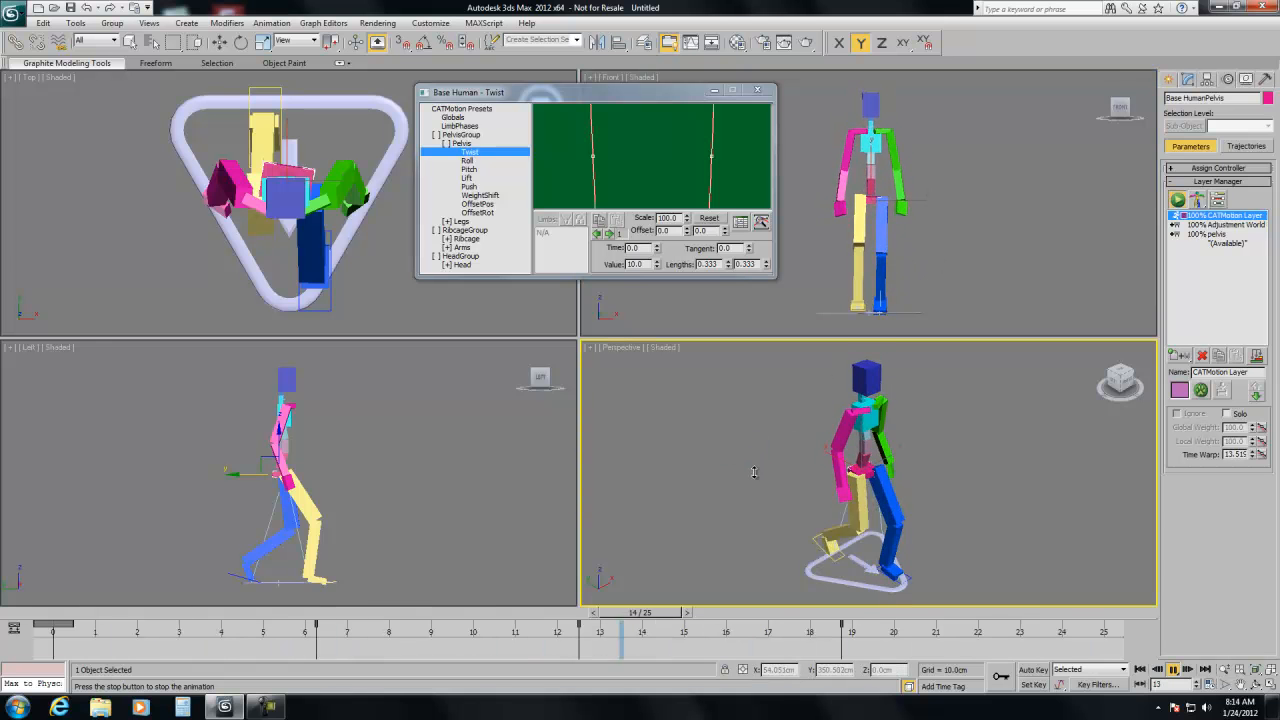
pyautogui.rightClick(408, 489)
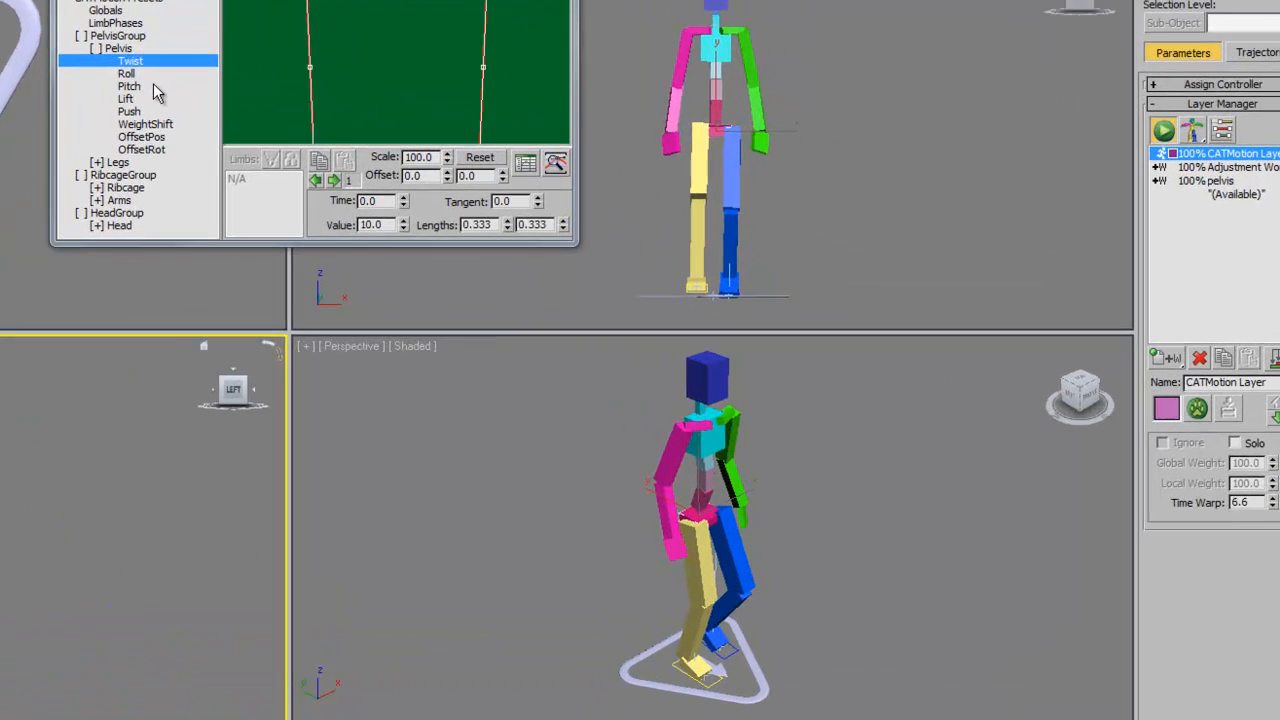
# - Reset the pelvis's Roll curve, scale it by 15, and check the hips in the Front, Perspective and Left views
pyautogui.click(488, 160)
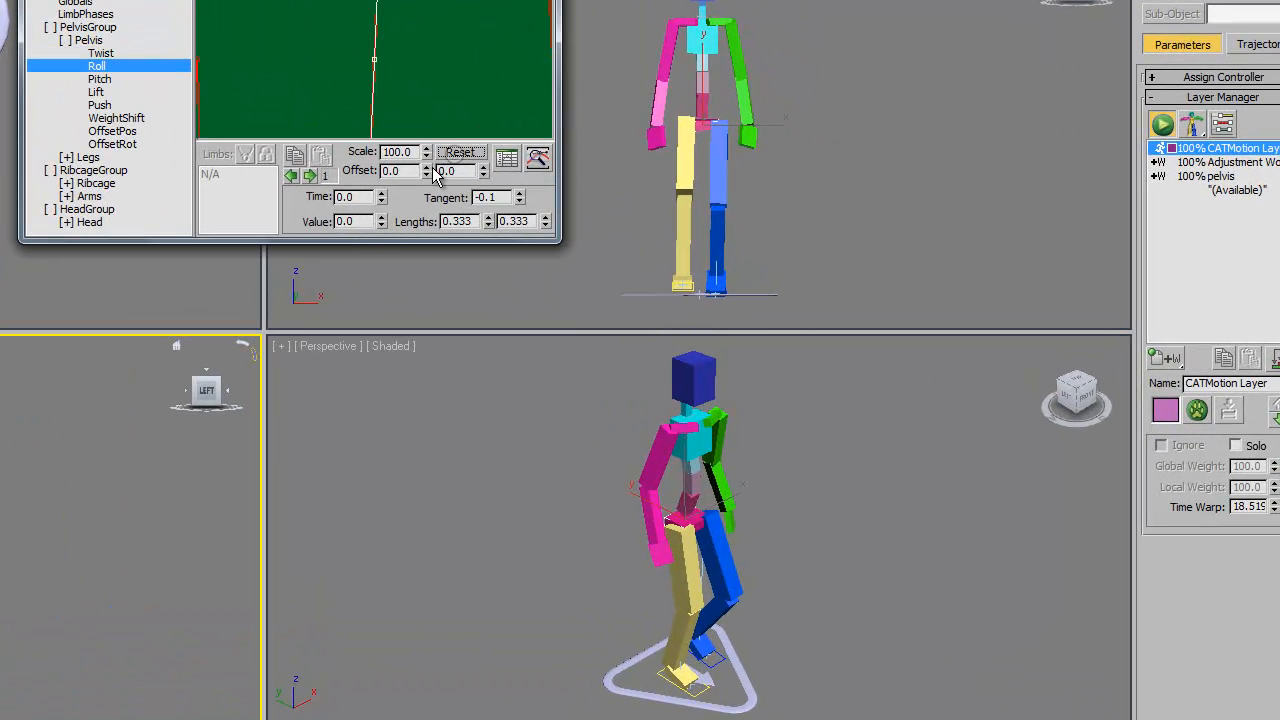
pyautogui.rightClick(646, 233)
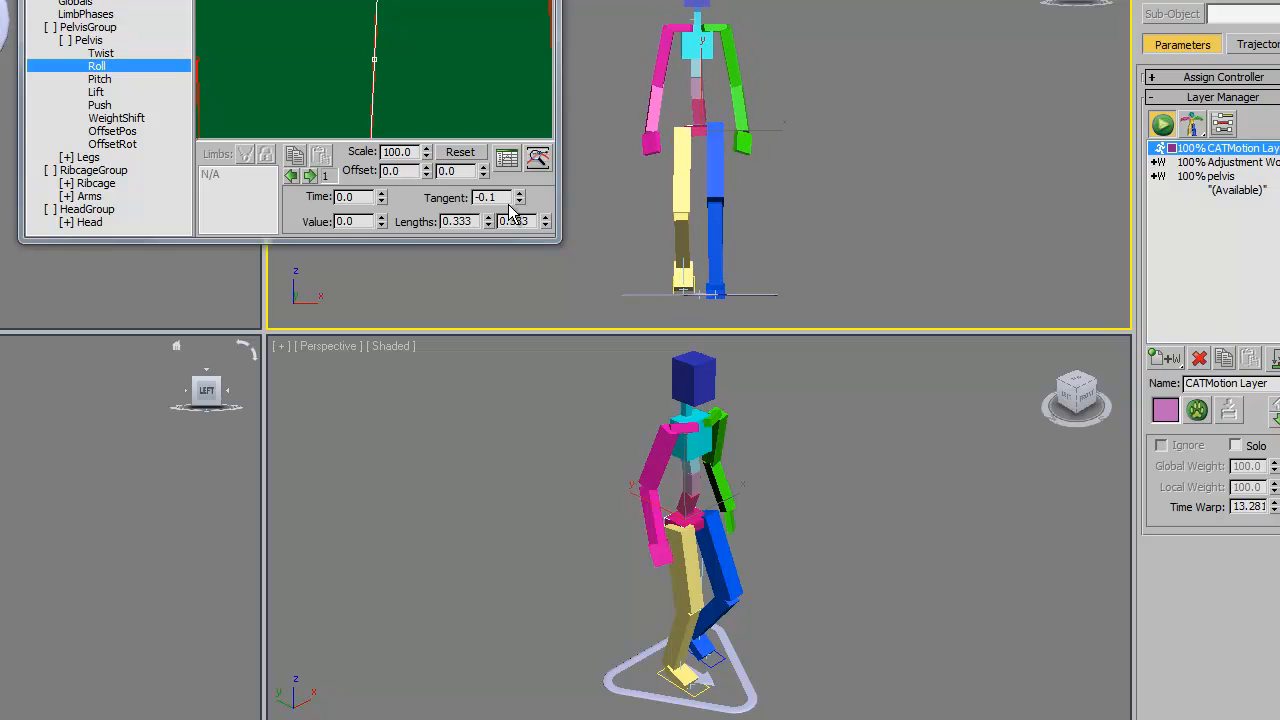
pyautogui.doubleClick(398, 151)
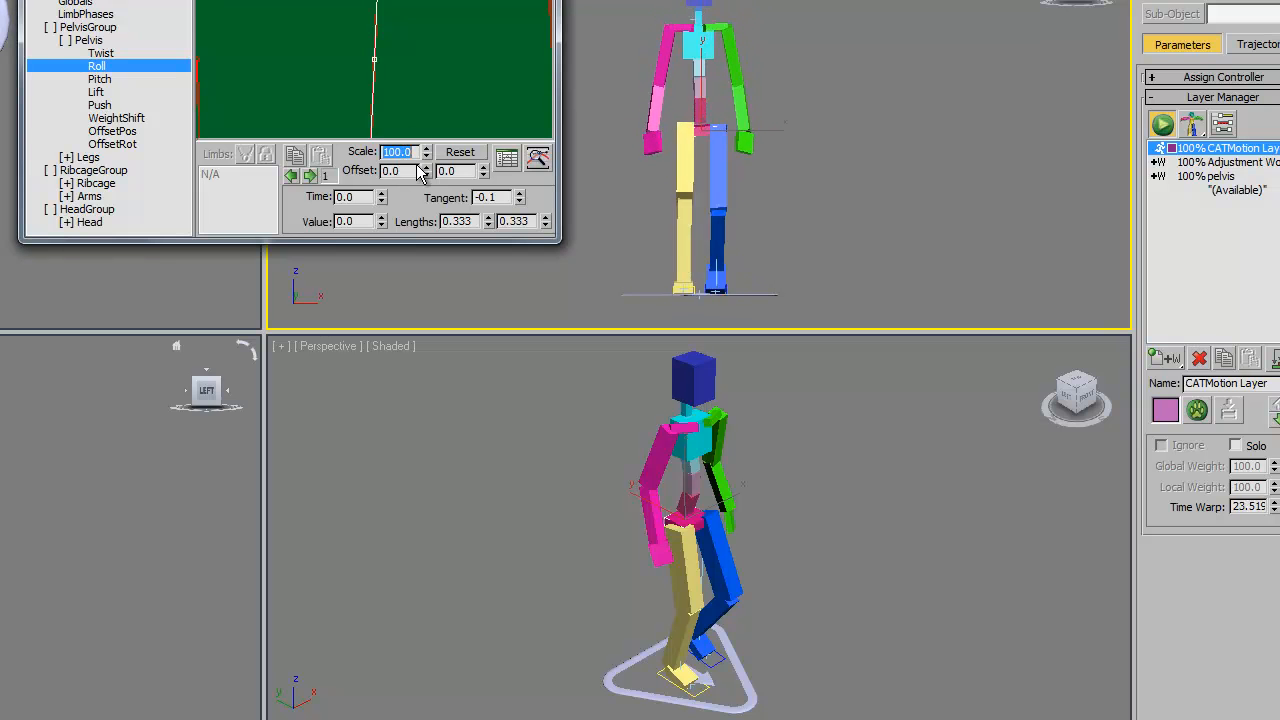
pyautogui.write('15')
pyautogui.press('Return')
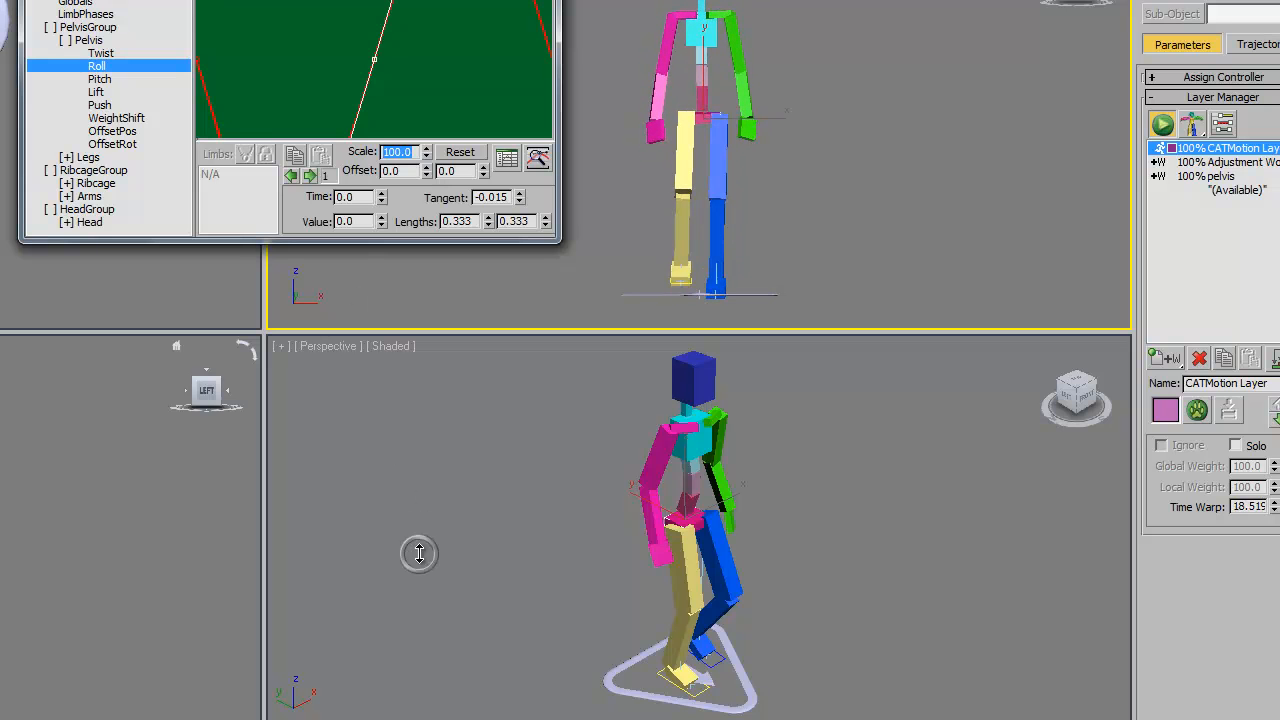
pyautogui.rightClick(418, 556)
pyautogui.rightClick(15, 610)
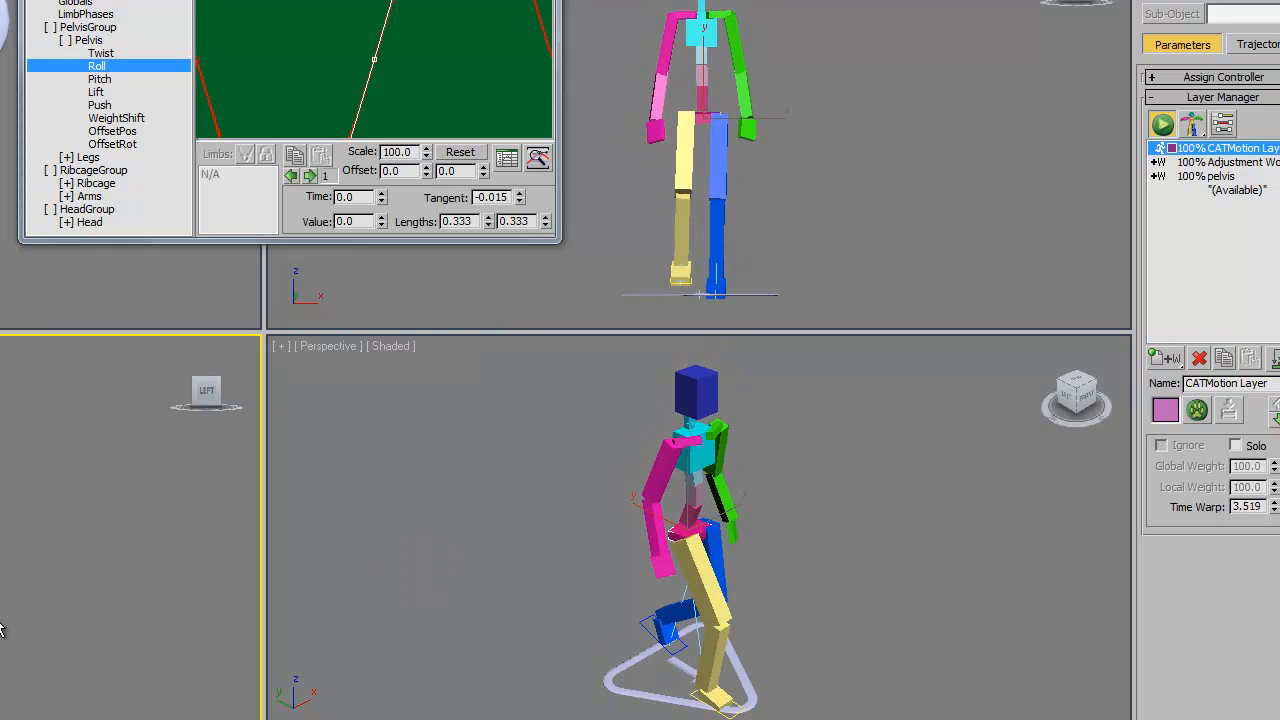
# - Go through the pelvis's Lift and Push curves to WeightShift, scale that curve by 25, and check the walk in the Perspective and Left views
pyautogui.click(119, 91)
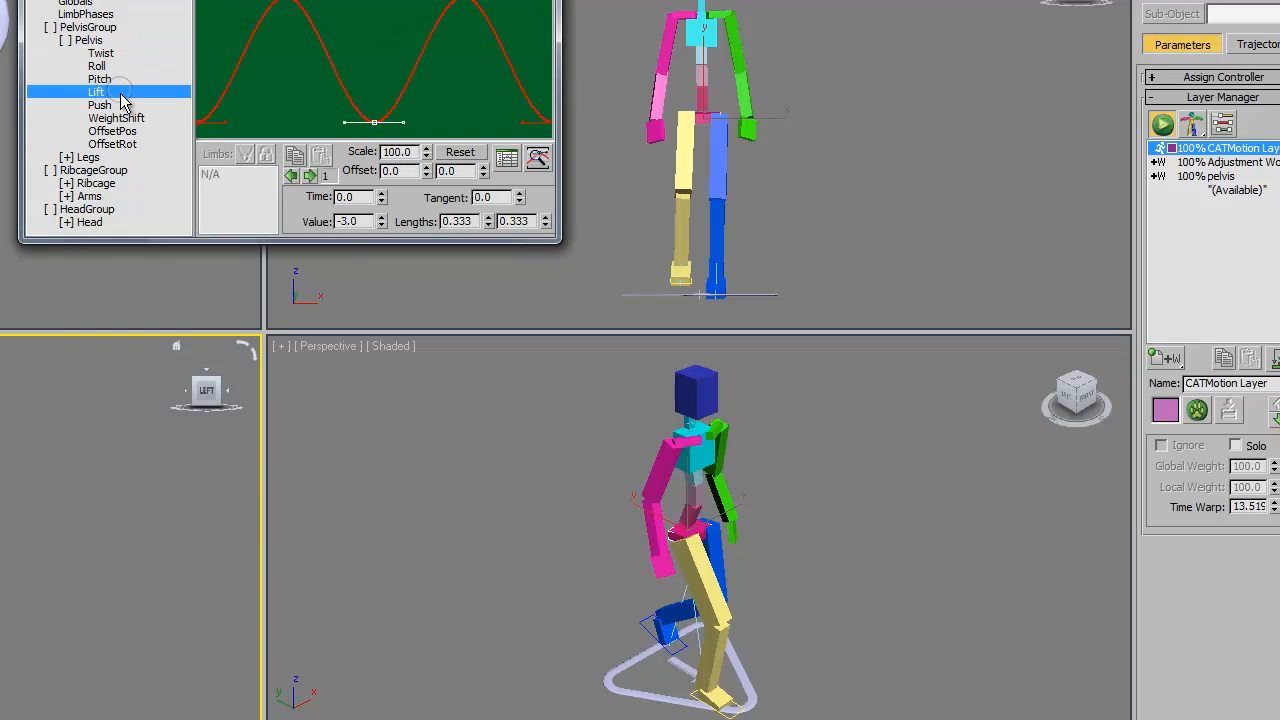
pyautogui.click(122, 105)
pyautogui.click(126, 118)
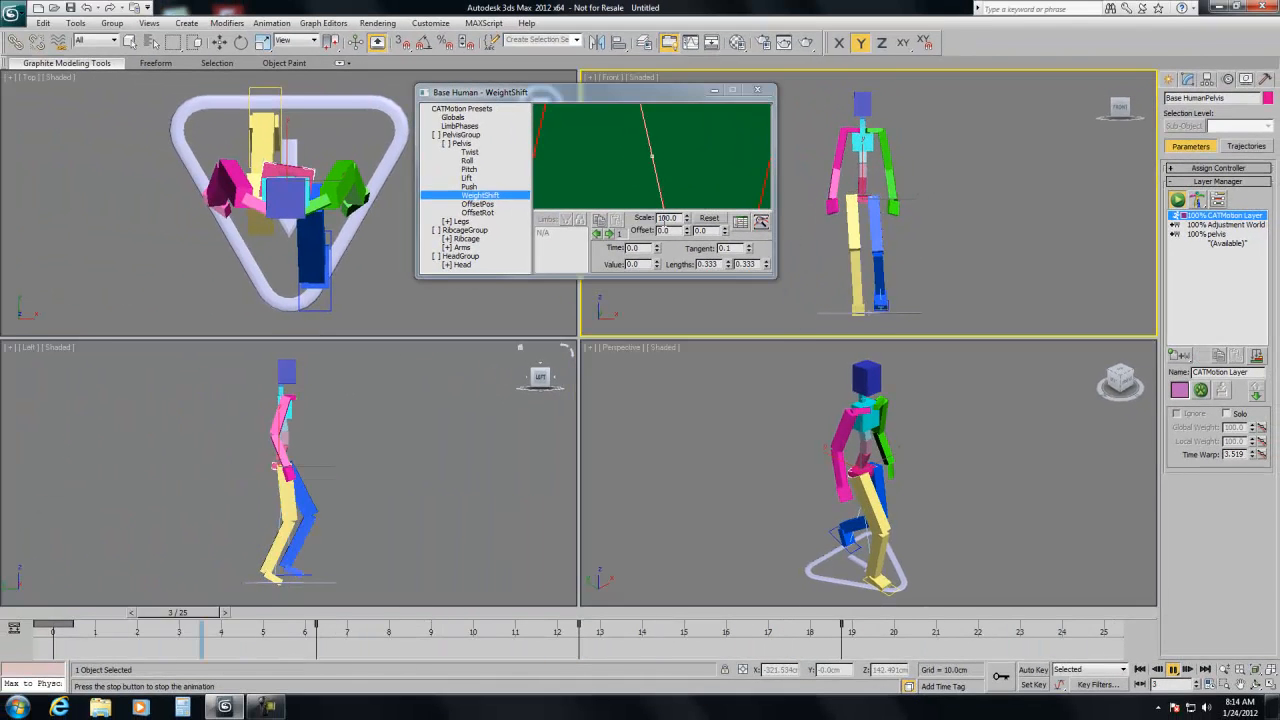
pyautogui.click(670, 219)
pyautogui.write('25')
pyautogui.press('Return')
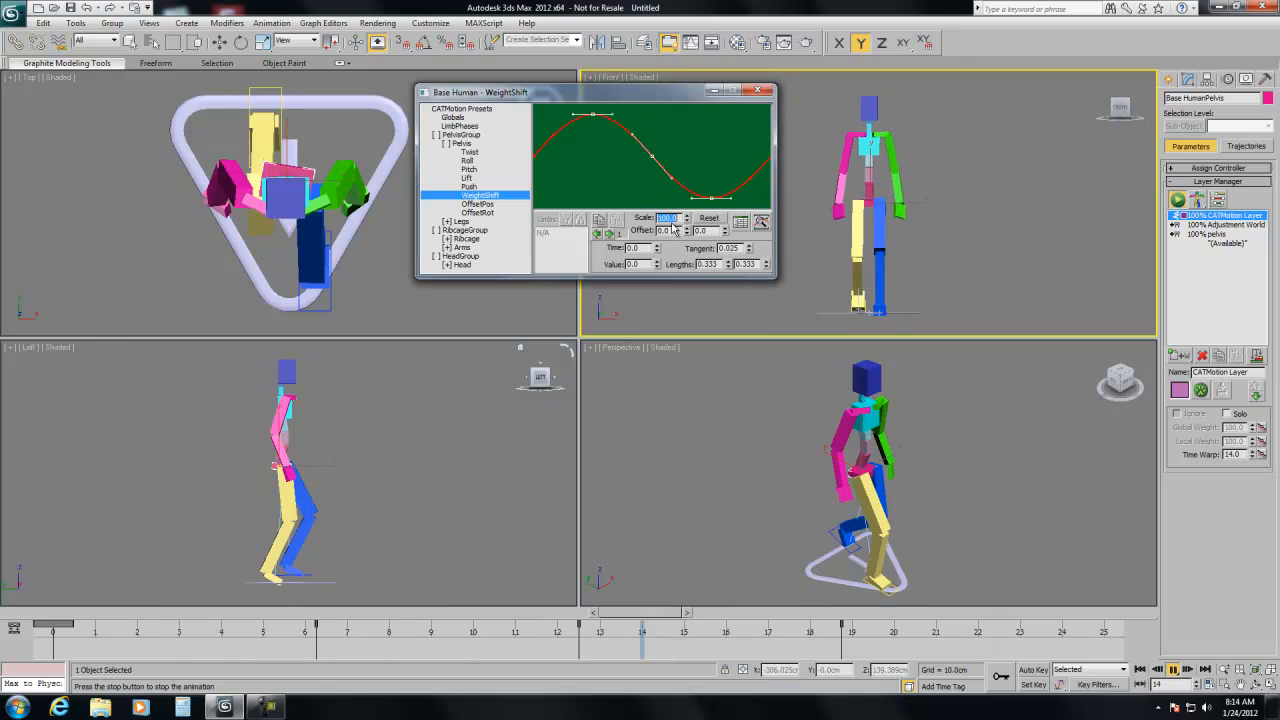
pyautogui.rightClick(692, 443)
pyautogui.rightClick(384, 474)
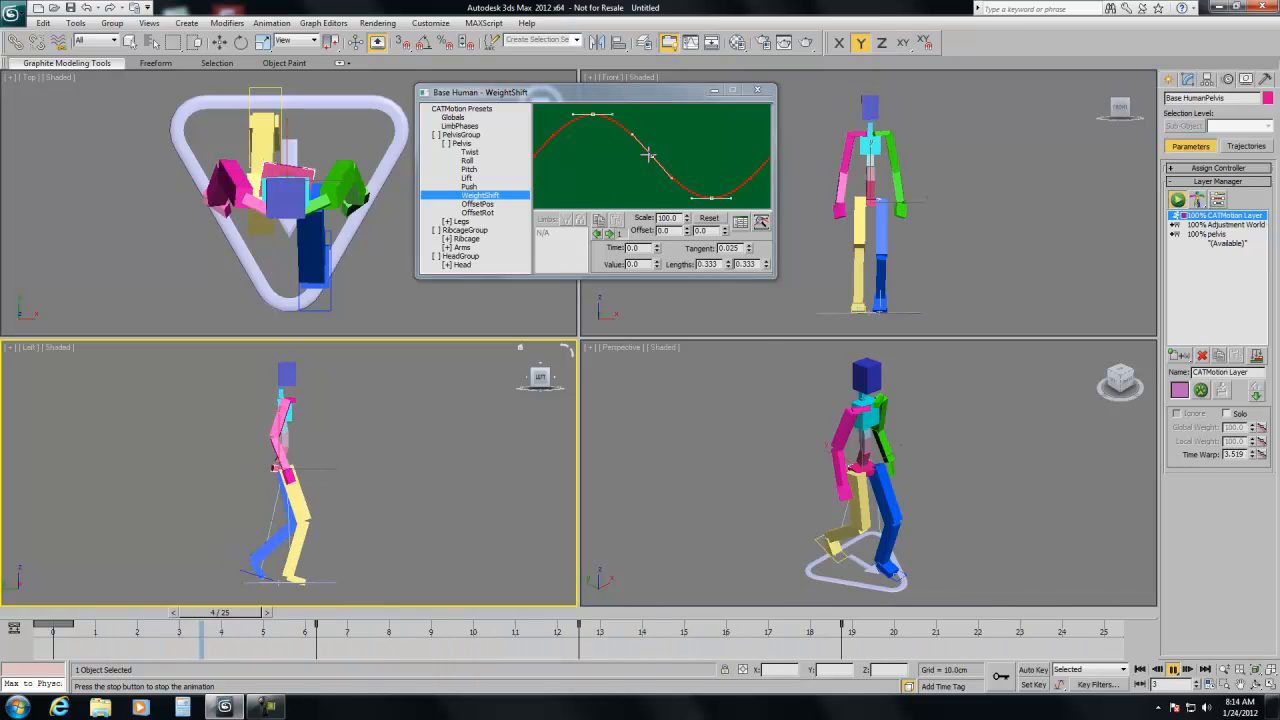
# - Close the CATMotion Editor, review the walk in the Front, Perspective and Left views, and return the animation to frame 0
pyautogui.click(759, 90)
pyautogui.rightClick(687, 279)
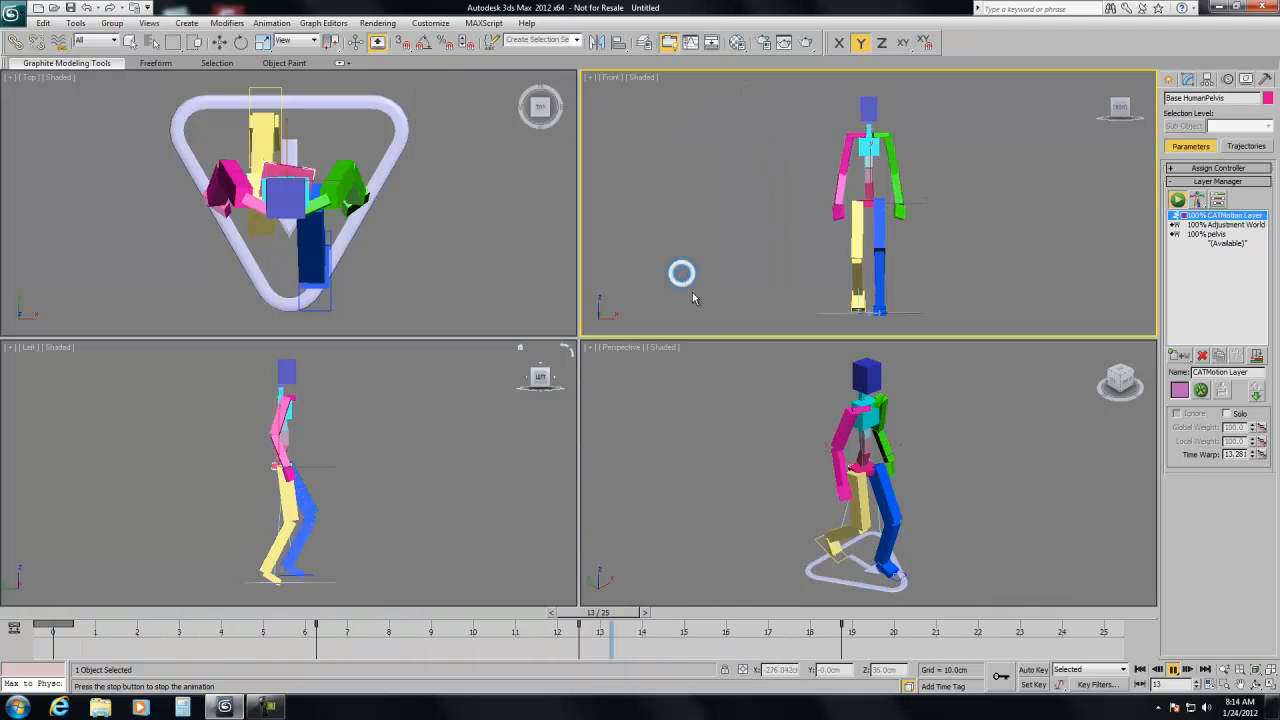
pyautogui.rightClick(656, 481)
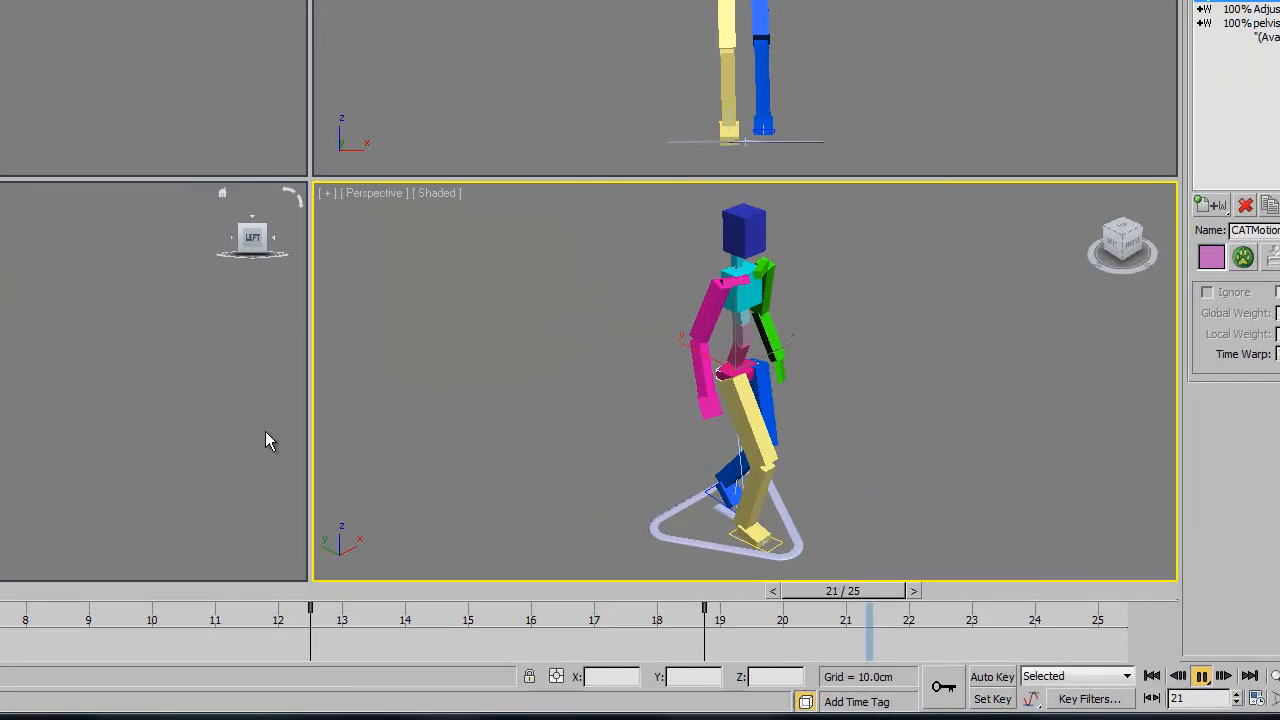
pyautogui.rightClick(416, 488)
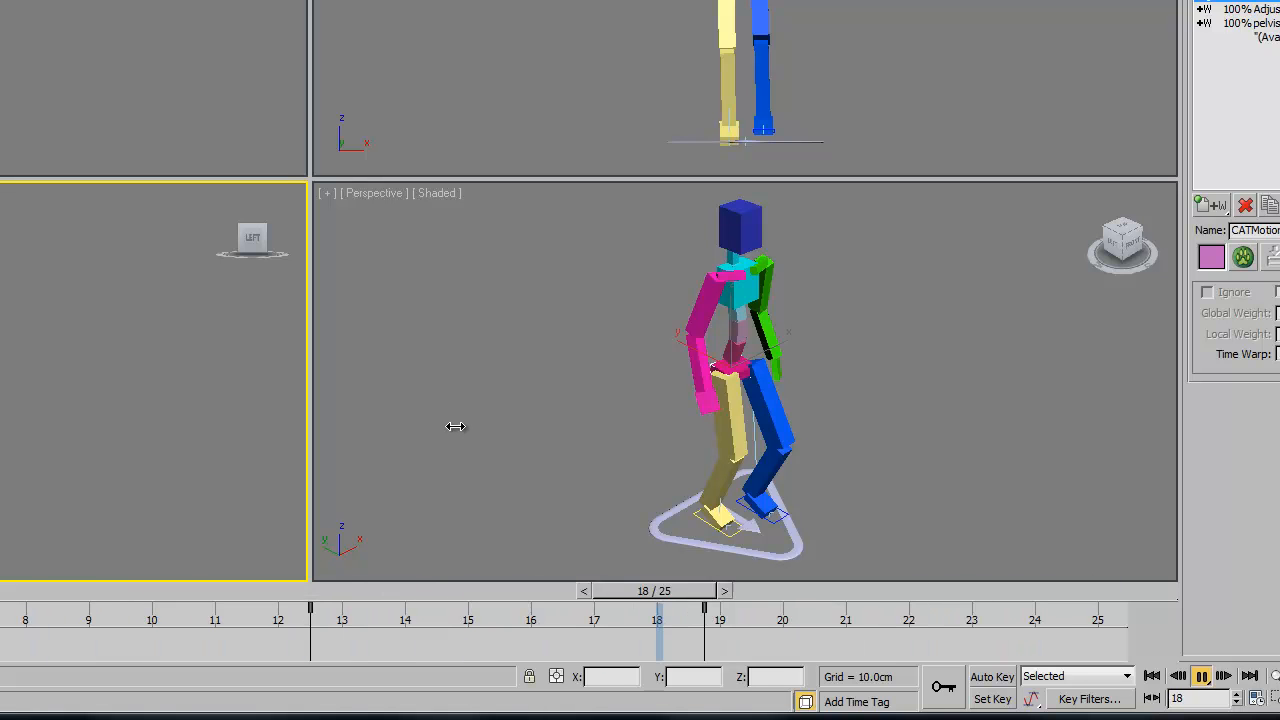
pyautogui.click(1152, 676)
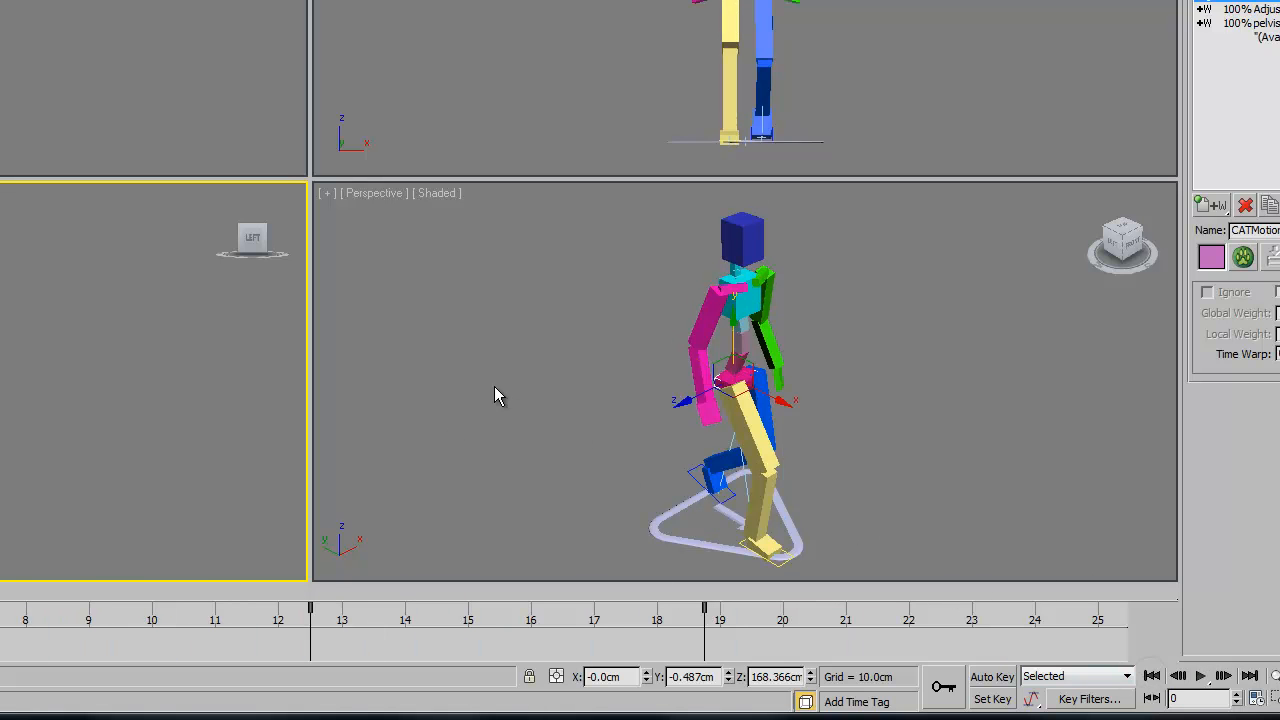